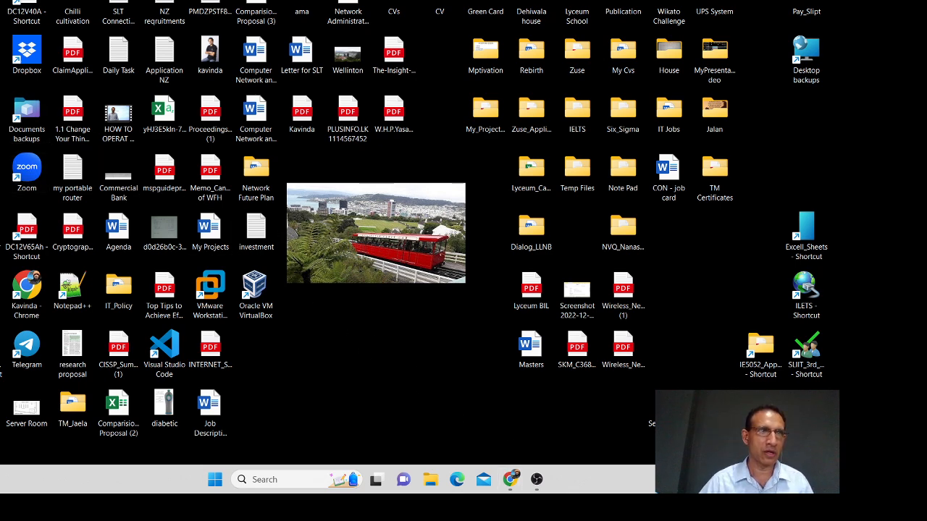
Step: Open a File Explorer window on the Admin home folder with Win+E
key("super+e")
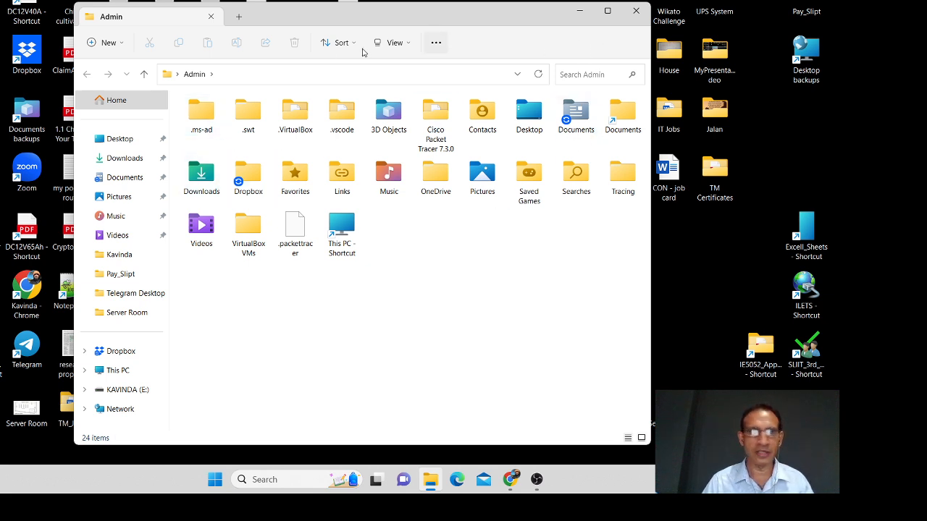
Step: Open Downloads, select the w2k3sp2 disc image, then minimize Explorer and OBS Studio
double_click(202, 175)
left_click(234, 137)
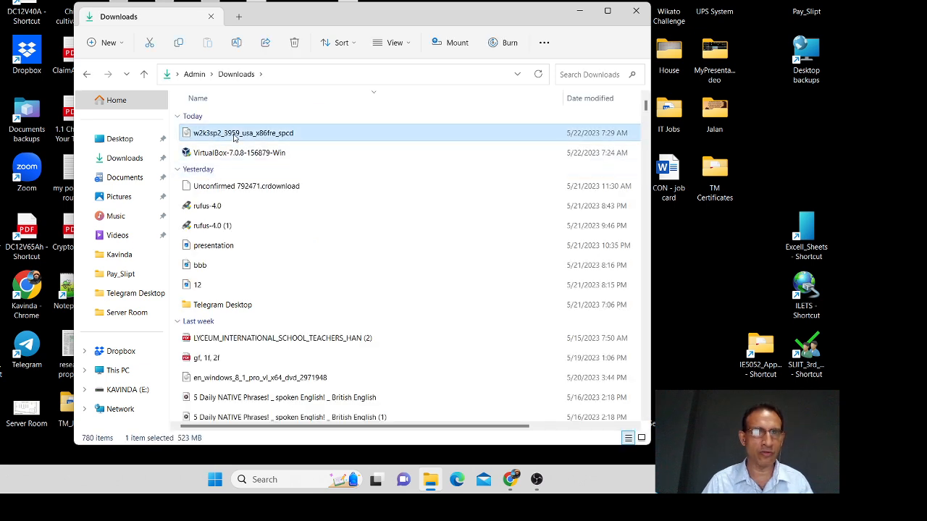
left_click(581, 13)
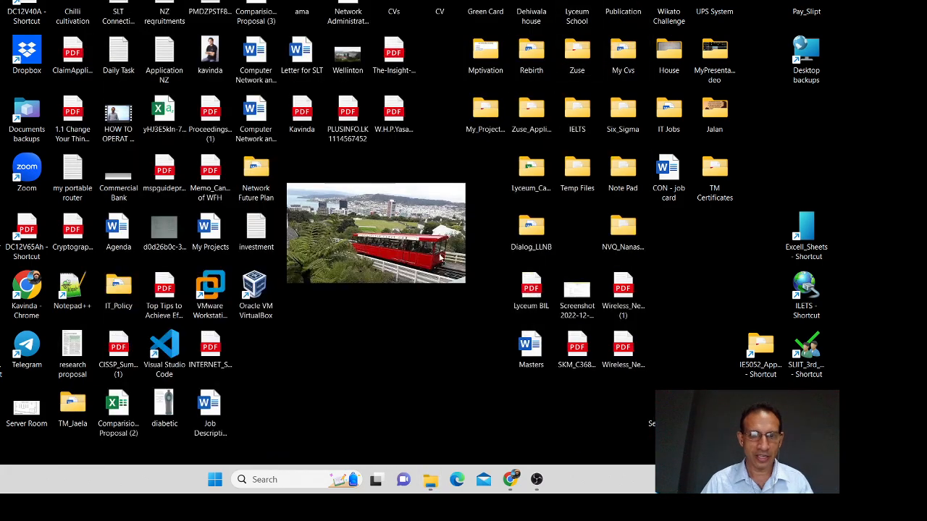
left_click(536, 479)
left_click(536, 480)
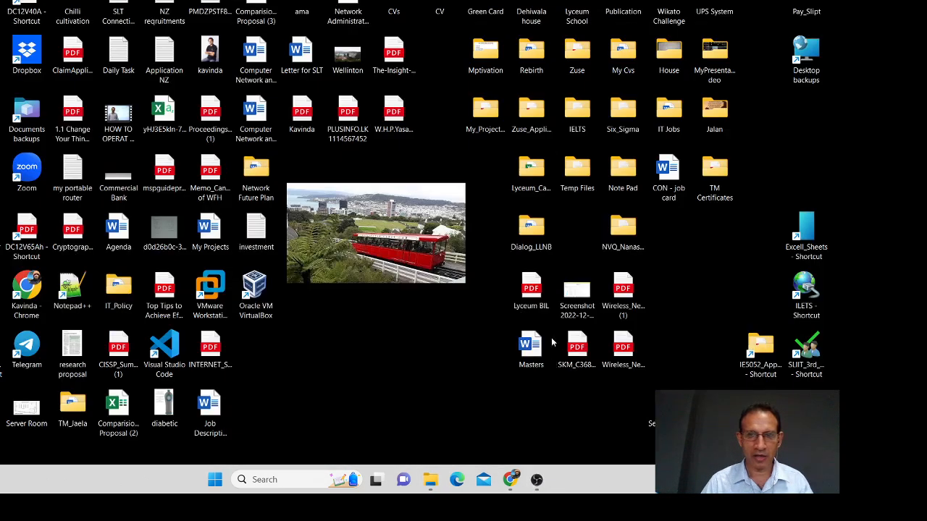
Step: Launch Chrome and search Google for 'rufus'
double_click(26, 295)
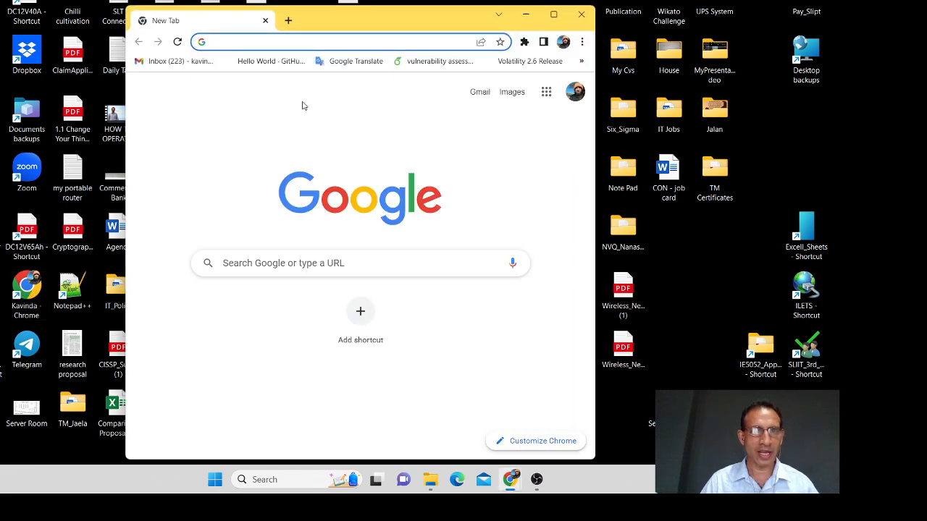
type("ww")
key("Return")
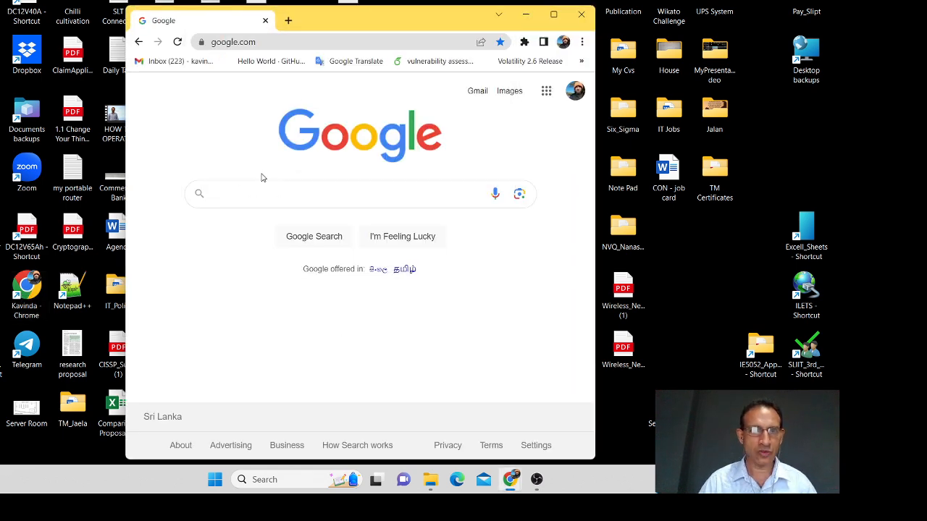
left_click(256, 194)
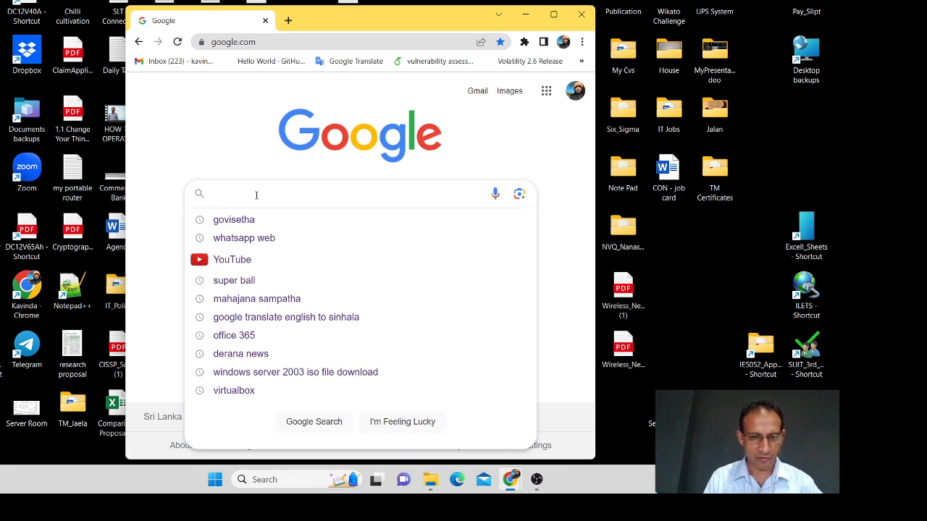
type("ru")
left_click(271, 222)
Step: On the official Rufus site, download rufus-4.0.exe and dismiss the covering ad
left_click(224, 218)
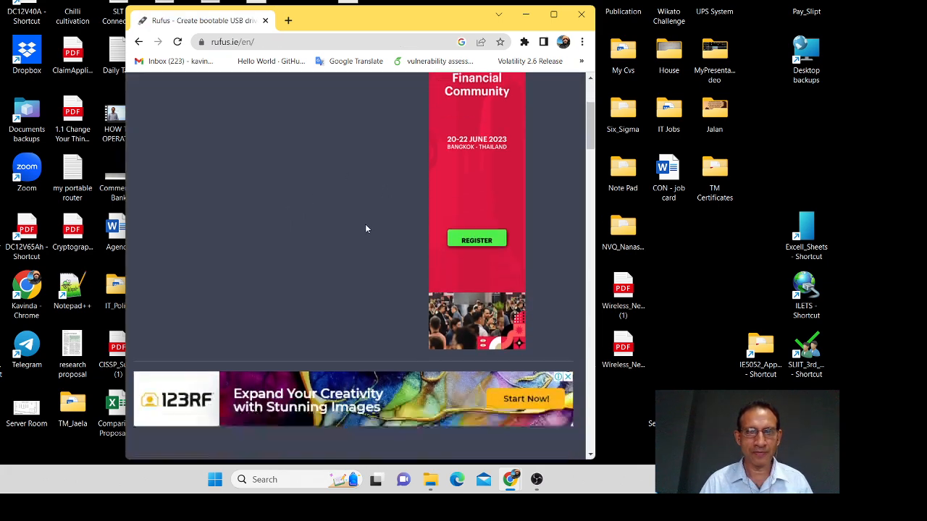
left_click(553, 15)
scroll(239, 250, "down", 8)
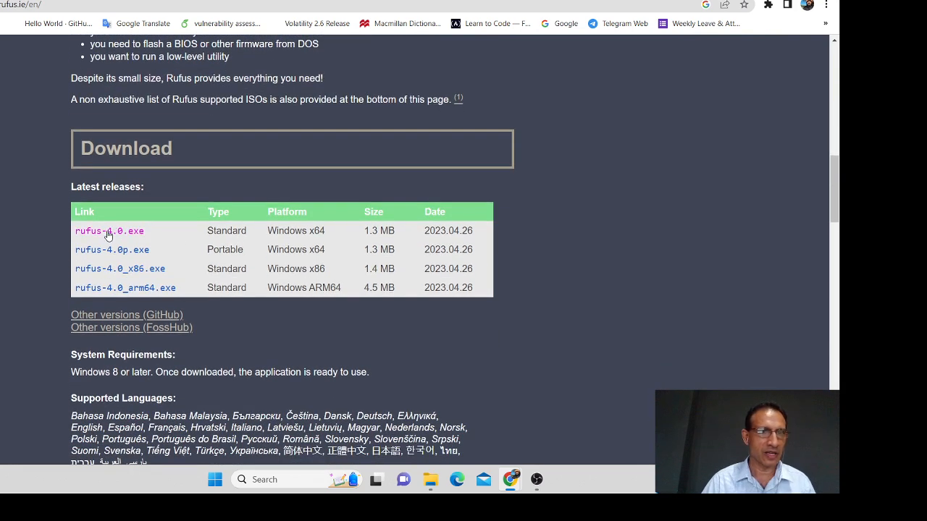
left_click(107, 231)
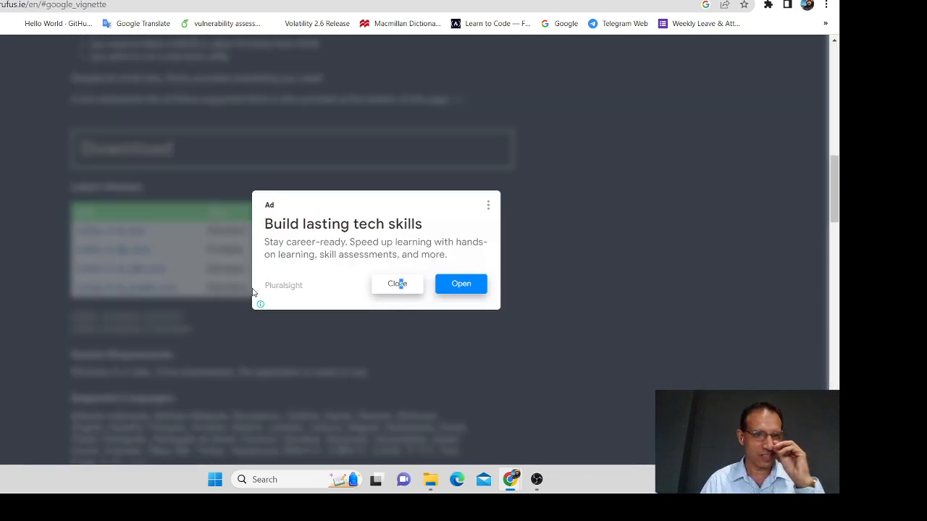
left_click(399, 284)
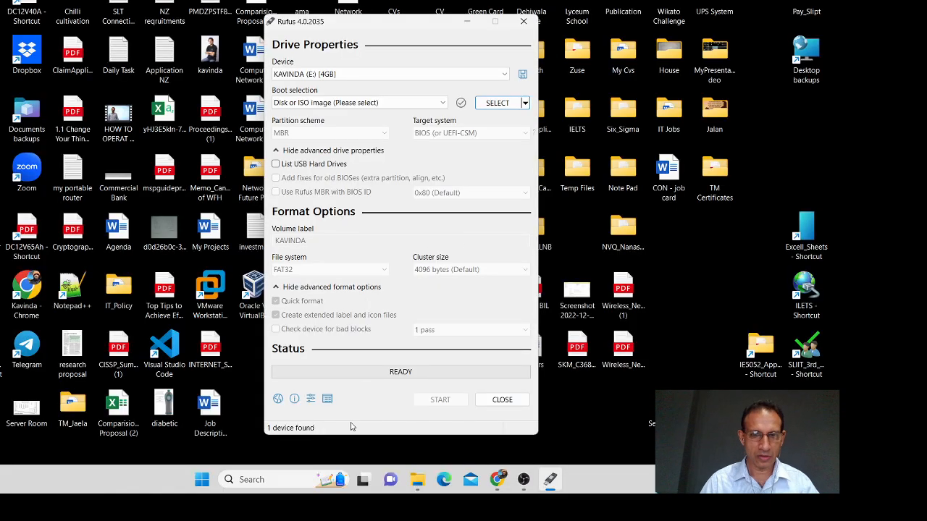
Step: Launch Notepad from the taskbar search, maximize it, then bring Rufus back to the front
left_click(267, 479)
type("notepad")
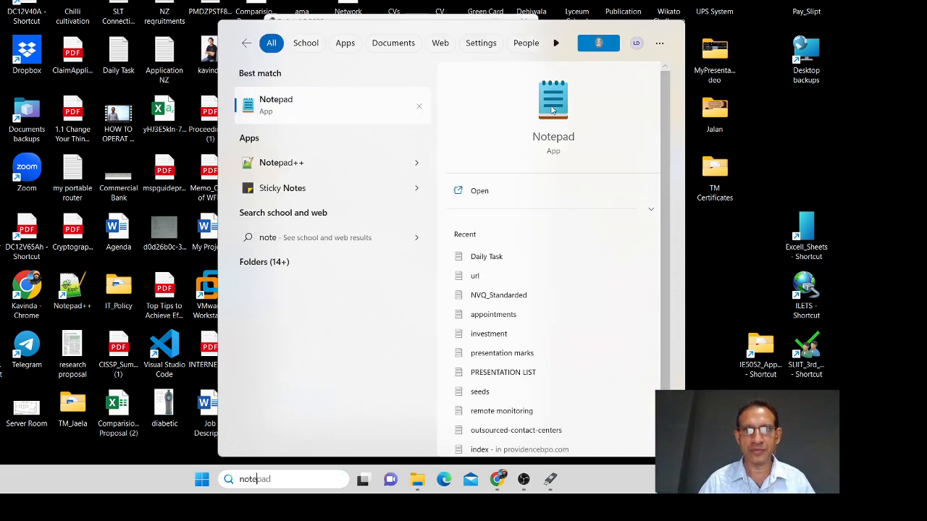
key("Return")
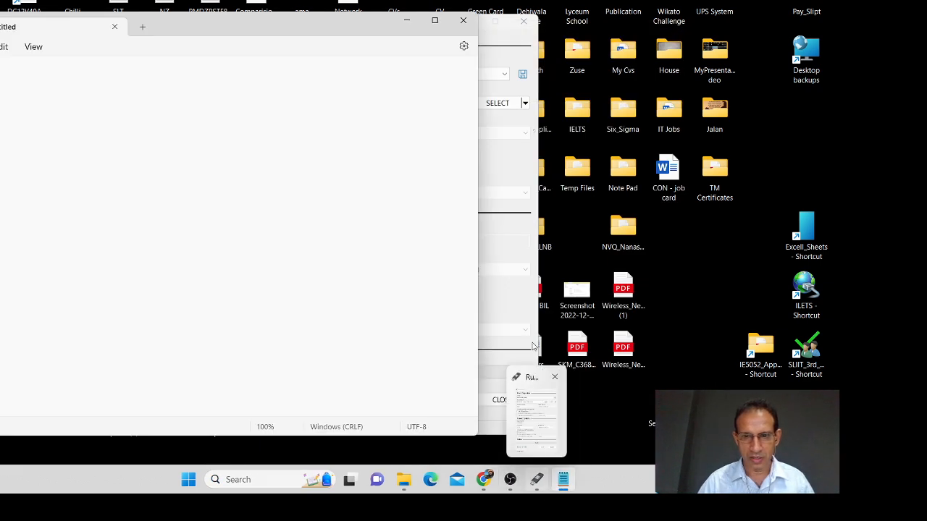
left_click(435, 24)
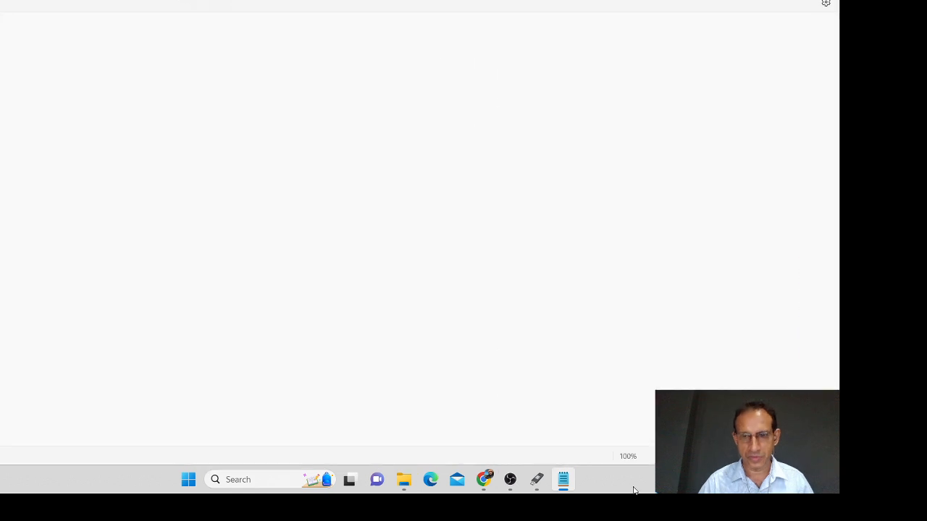
left_click(534, 478)
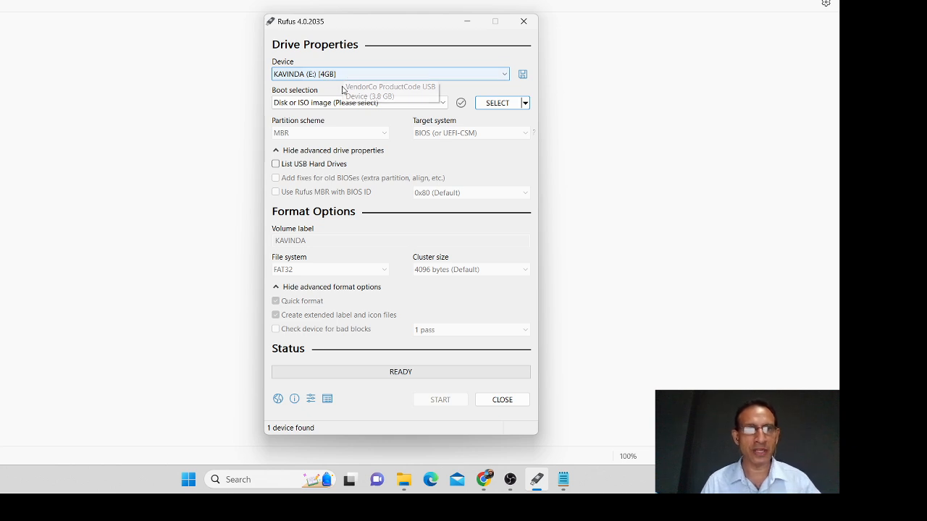
left_click(497, 103)
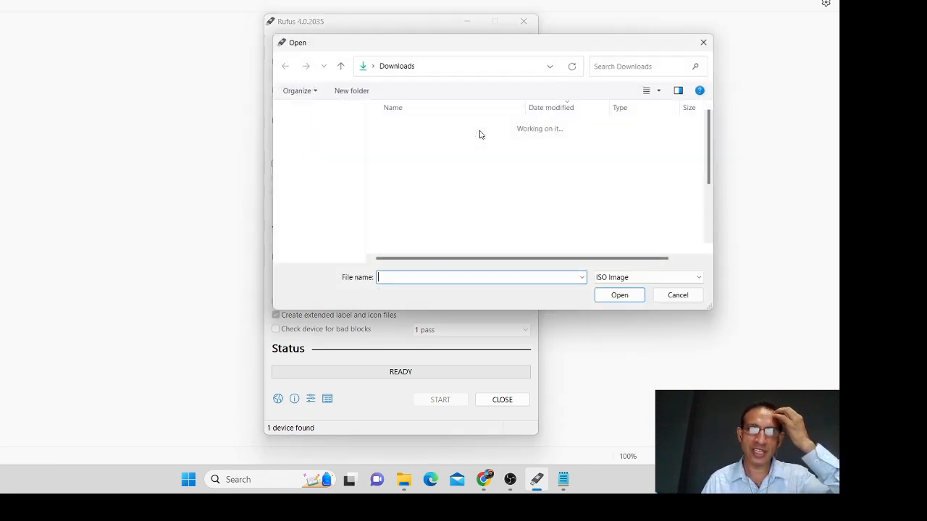
left_click(419, 149)
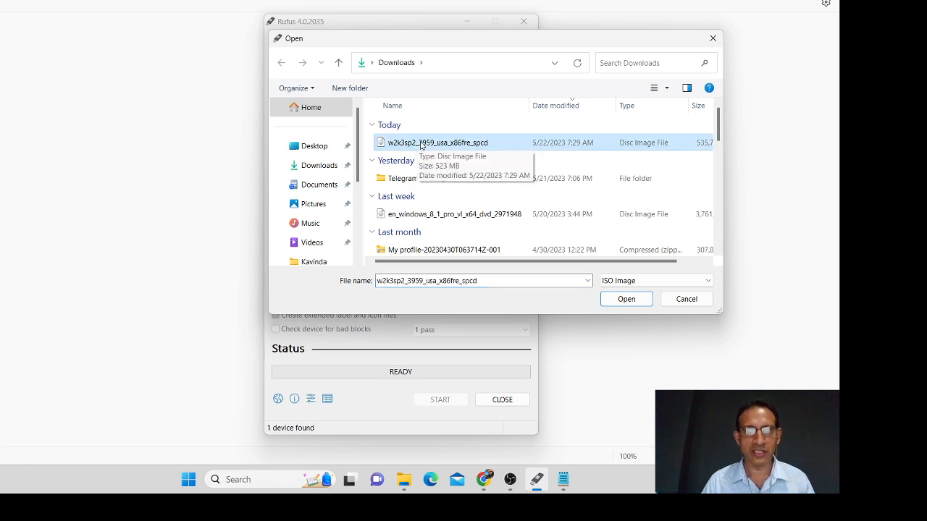
left_click(626, 299)
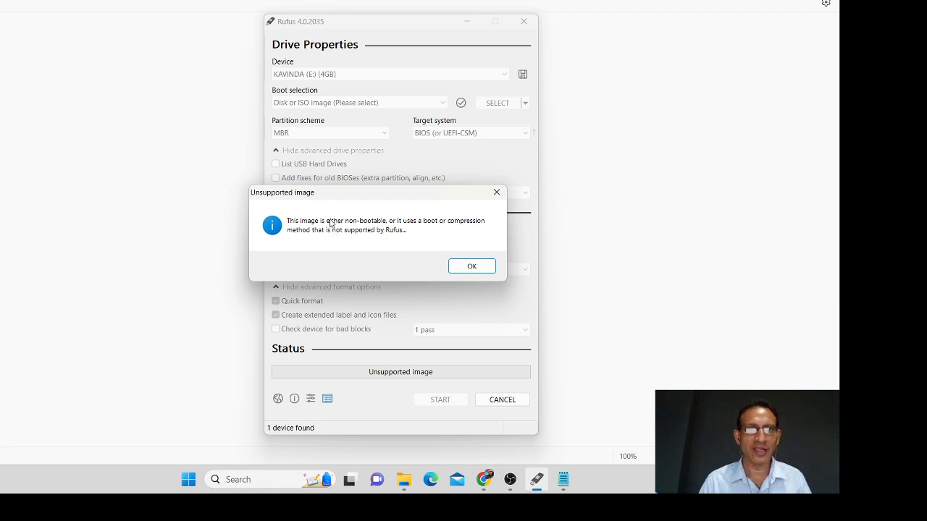
left_click(471, 268)
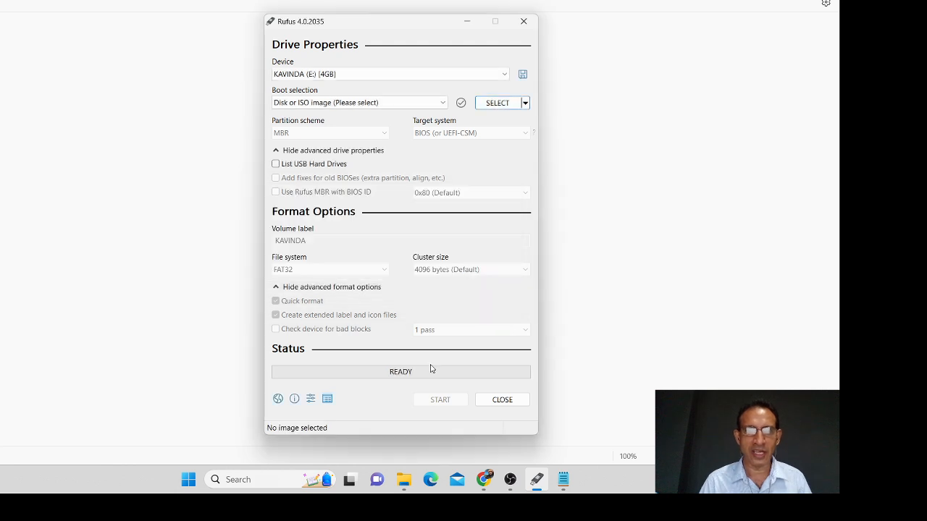
Step: Browse Desktop folders (Dehiwala house, NVQ_Nanasala, NVQ_Doc, software) looking for the ISO image
left_click(505, 107)
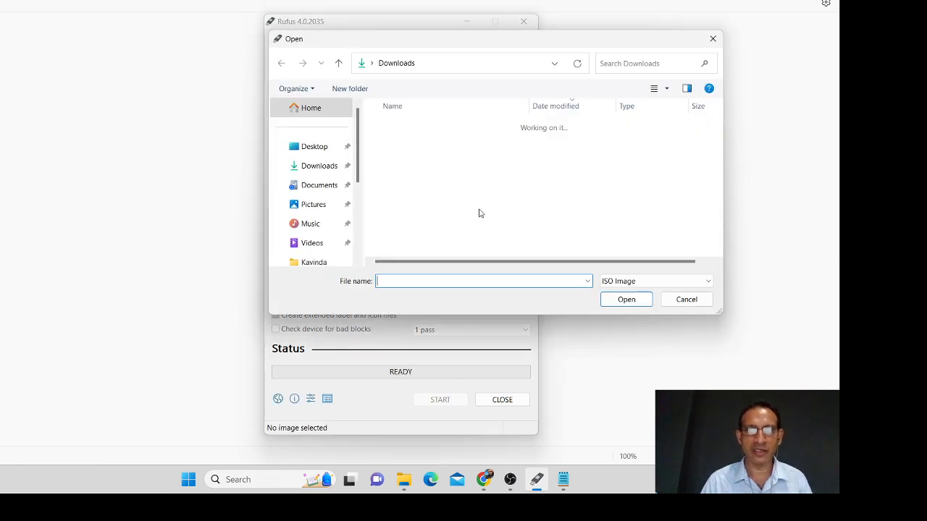
scroll(358, 147, "down", 3)
scroll(362, 147, "up", 3)
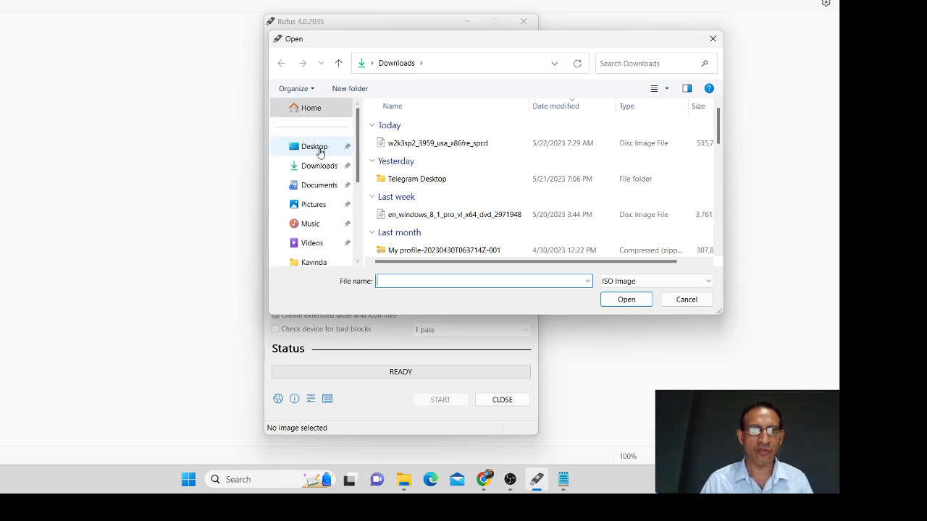
left_click(316, 149)
left_click(456, 206)
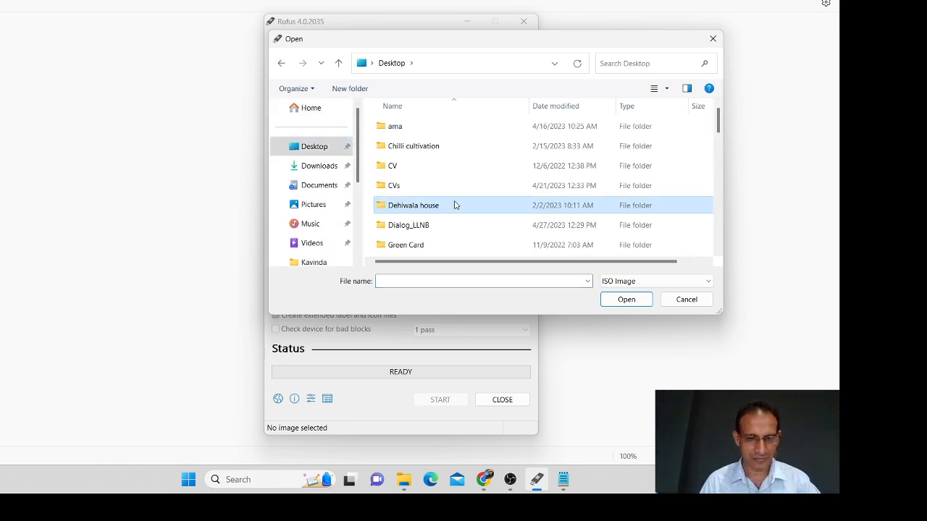
scroll(455, 205, "down", 5)
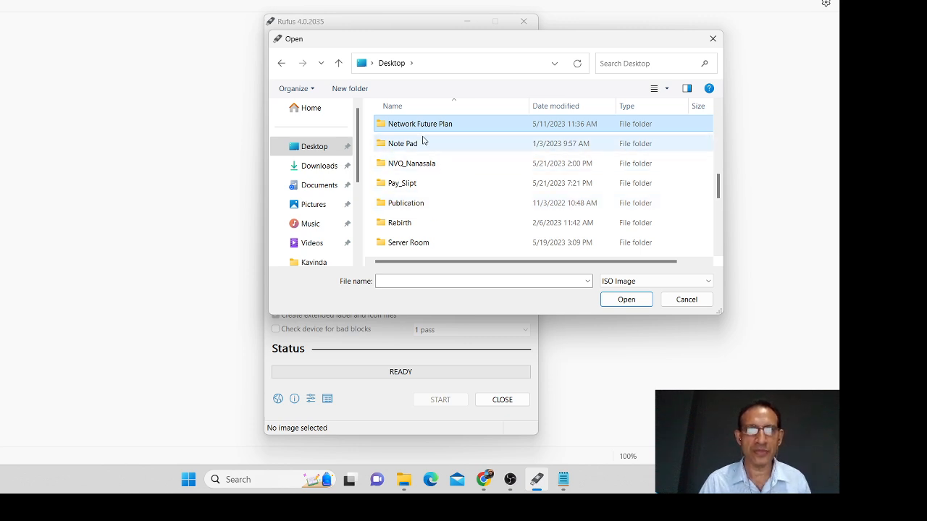
double_click(425, 165)
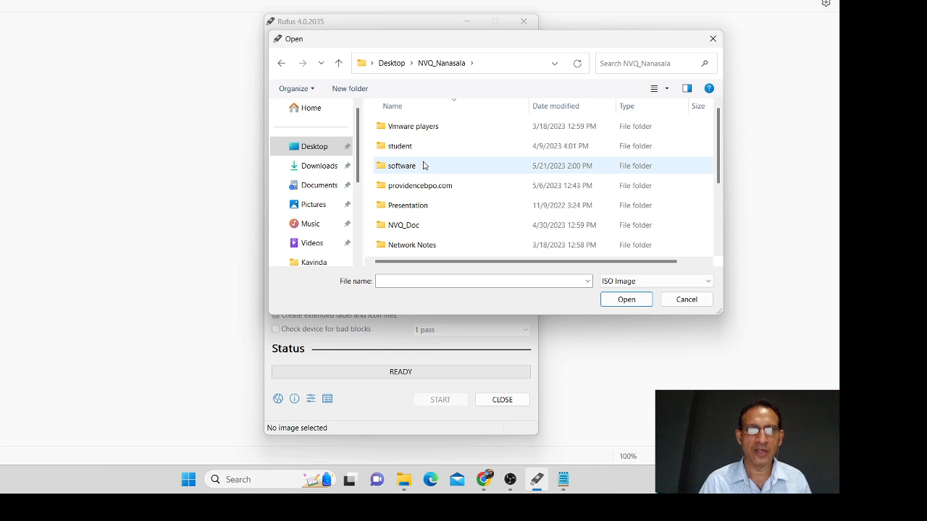
scroll(419, 170, "down", 2)
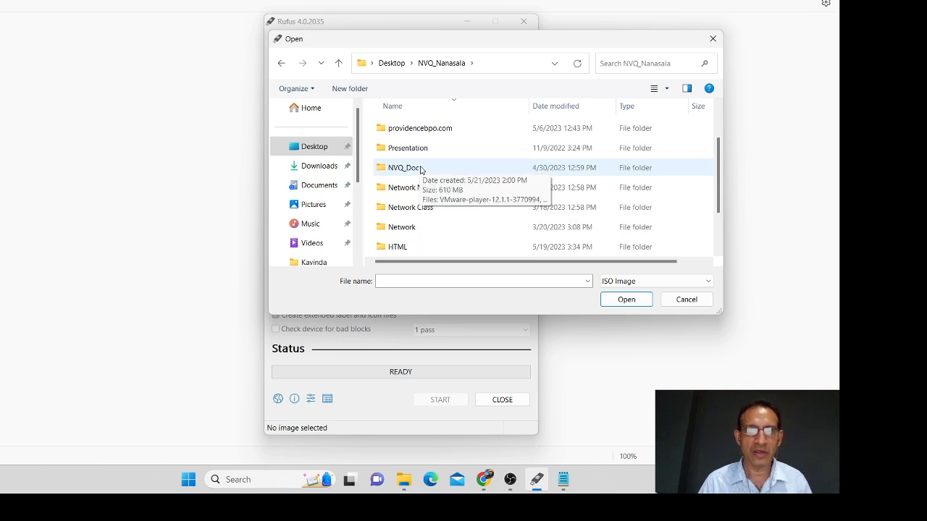
scroll(419, 170, "up", 1)
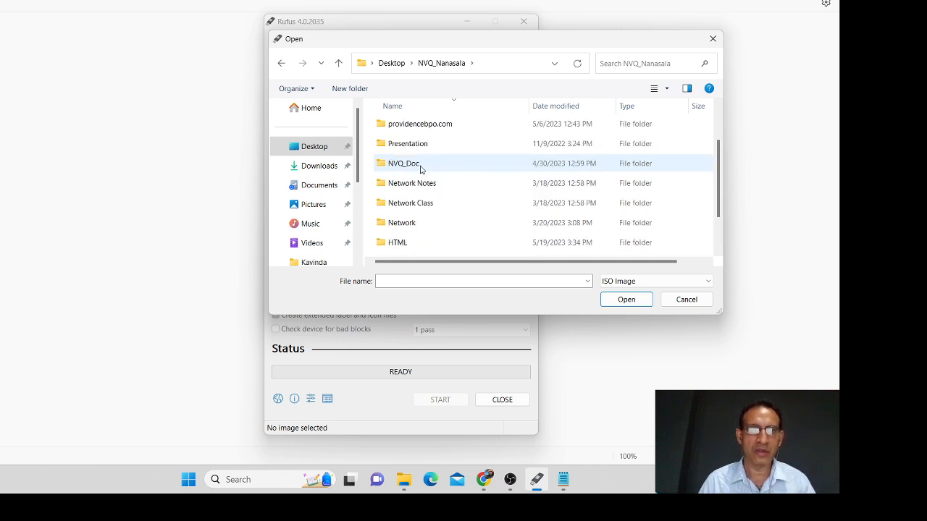
left_click(420, 170)
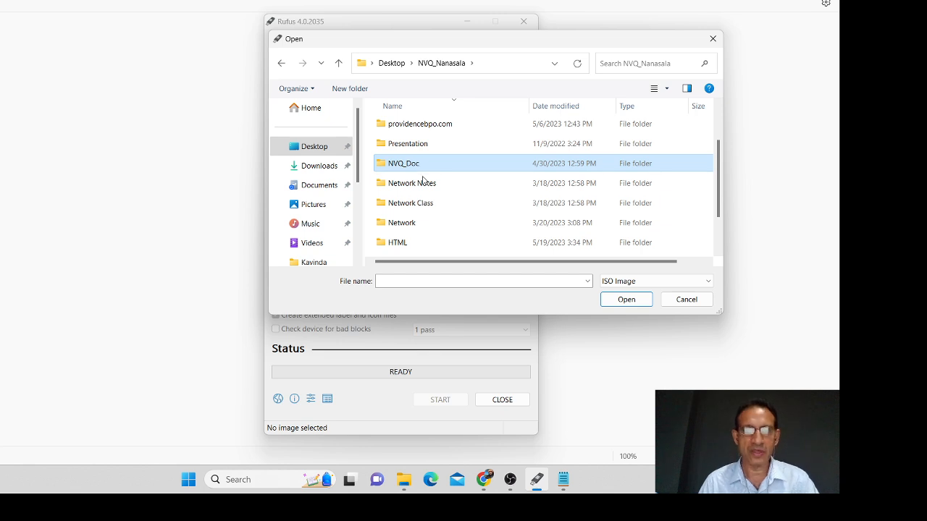
scroll(421, 170, "up", 1)
scroll(422, 174, "down", 2)
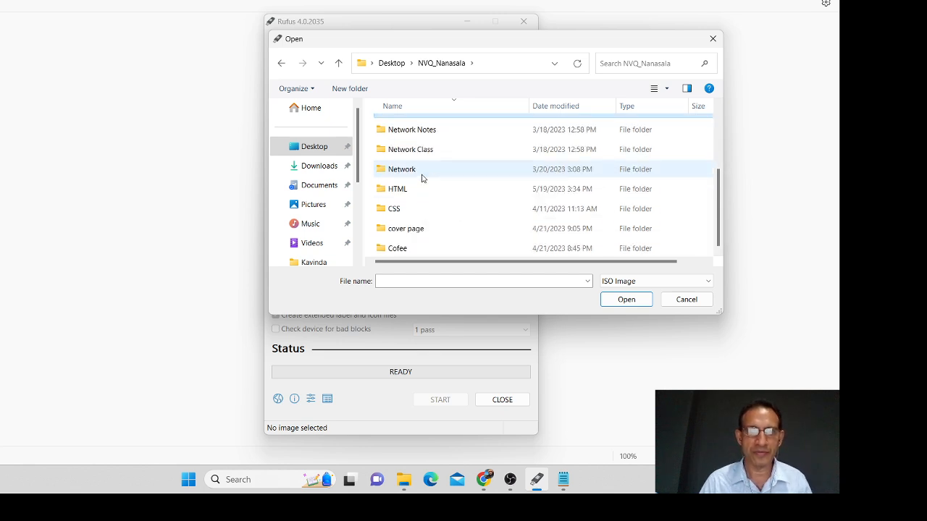
scroll(422, 178, "up", 2)
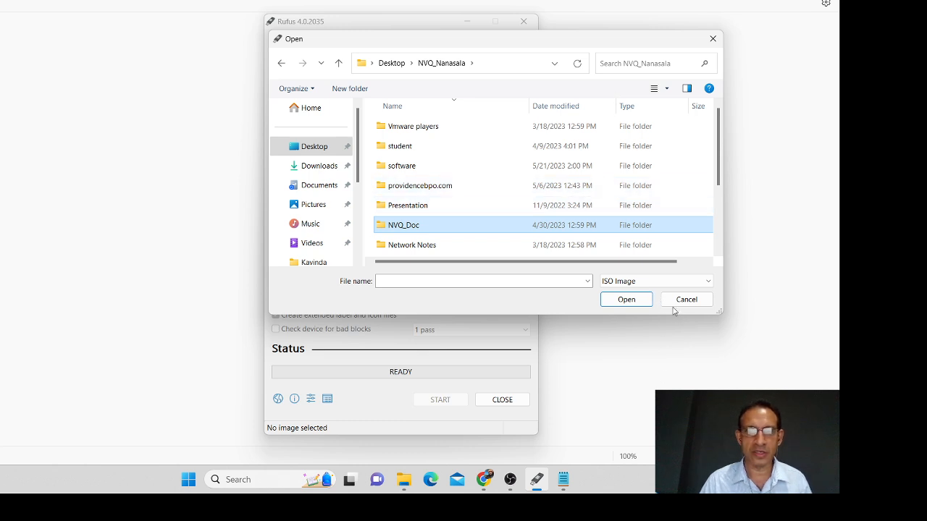
double_click(413, 171)
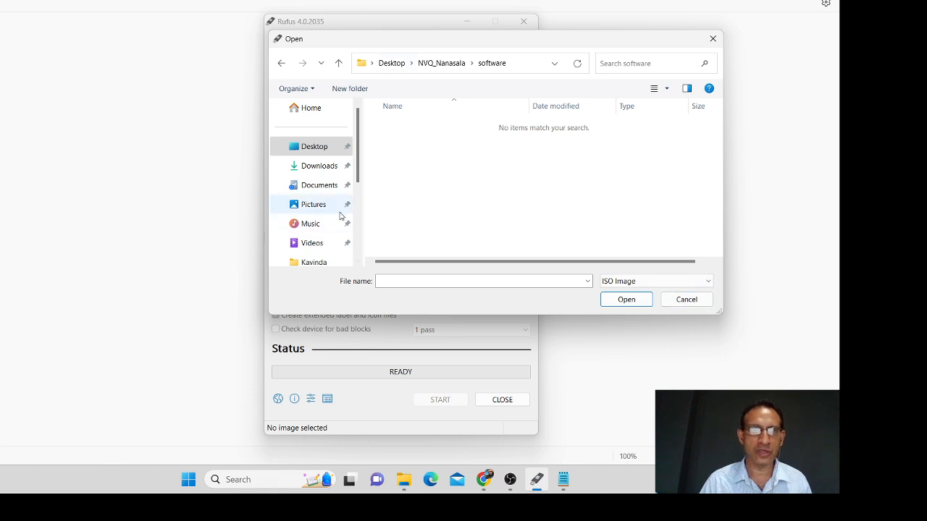
Step: Load en_windows_8_1_pro_vl_x64_dvd_2971948.iso from data (D:) > ISO_Windows into Rufus
left_click_drag(360, 144, 362, 221)
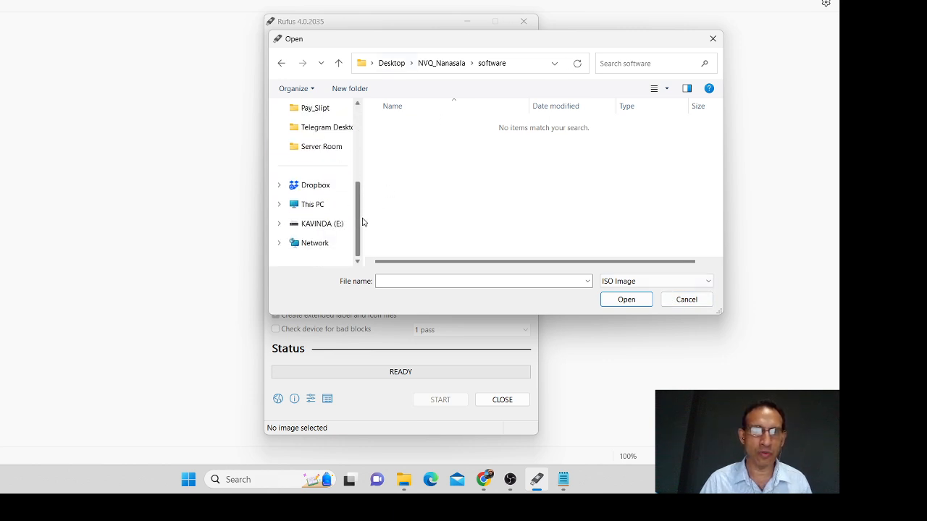
left_click(314, 204)
double_click(572, 139)
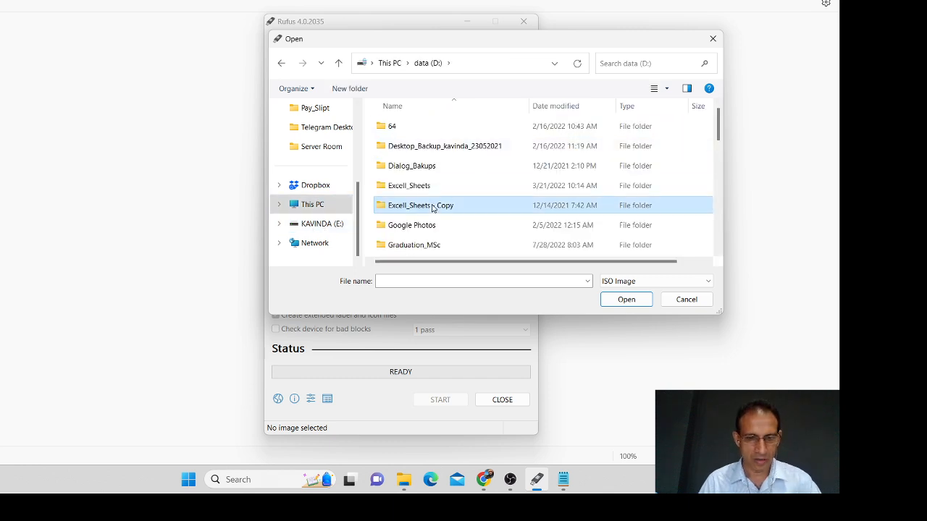
key("i")
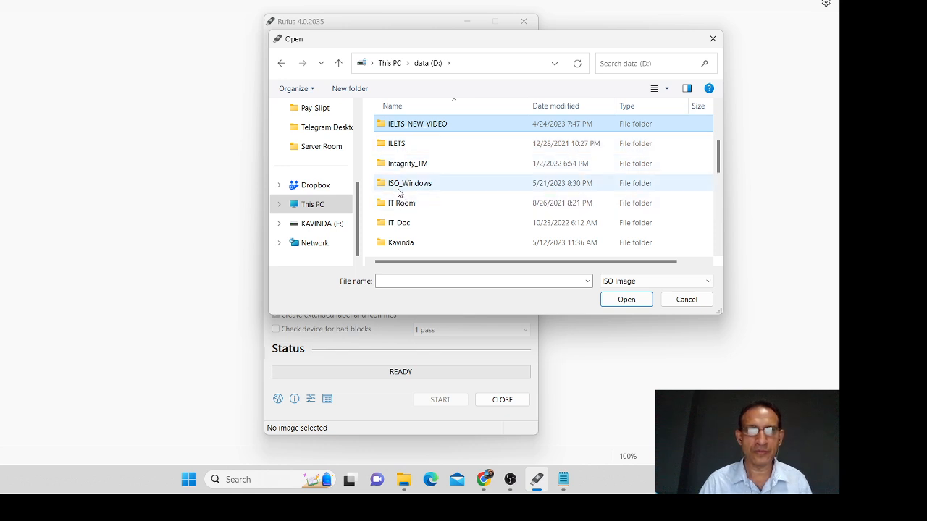
left_click(400, 188)
double_click(399, 187)
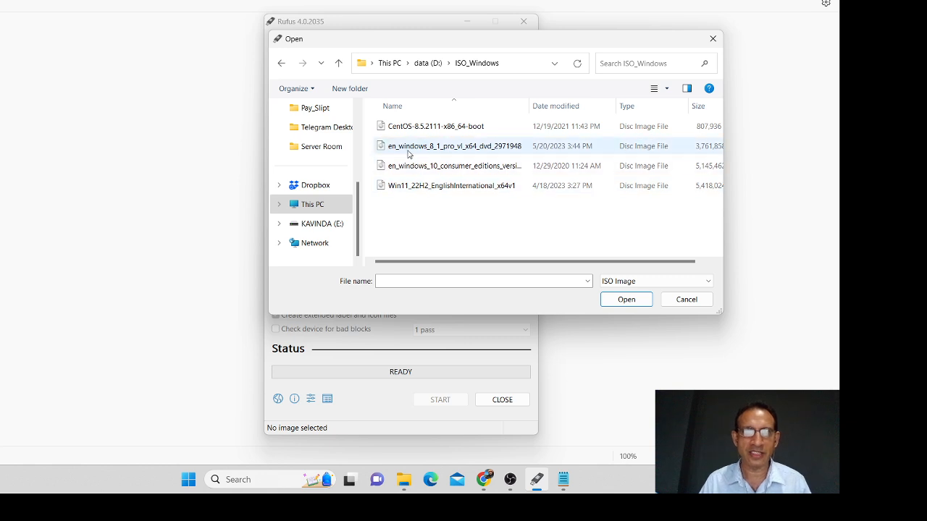
left_click(440, 148)
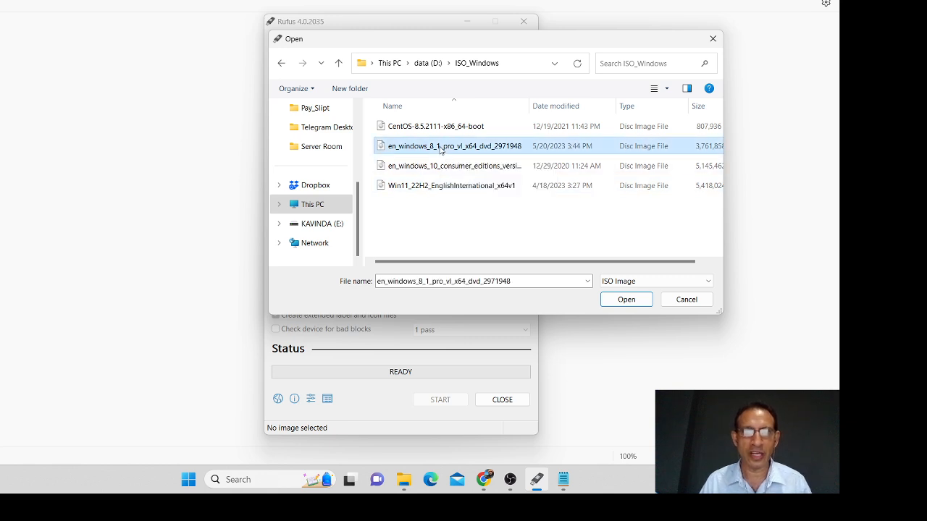
left_click(626, 299)
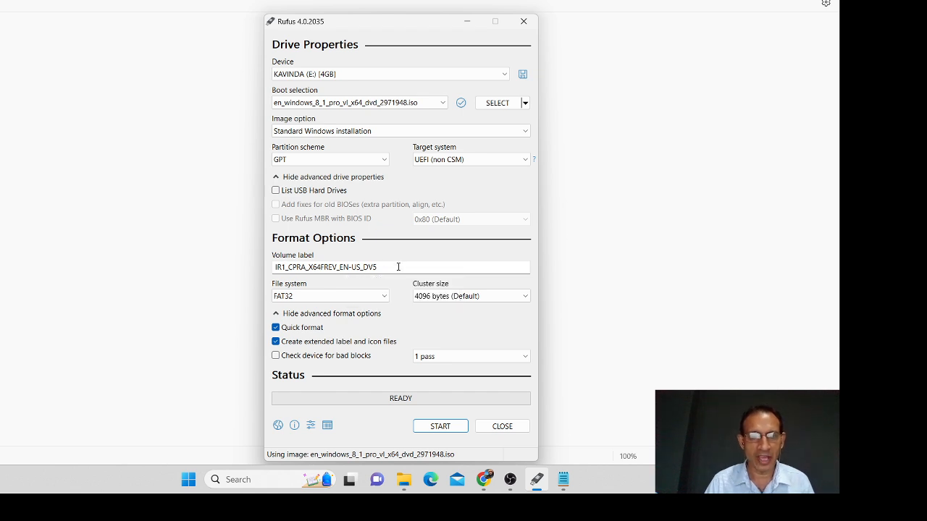
Step: Keep the default volume label and start writing with GPT, UEFI and FAT32 settings
left_click_drag(399, 268, 260, 257)
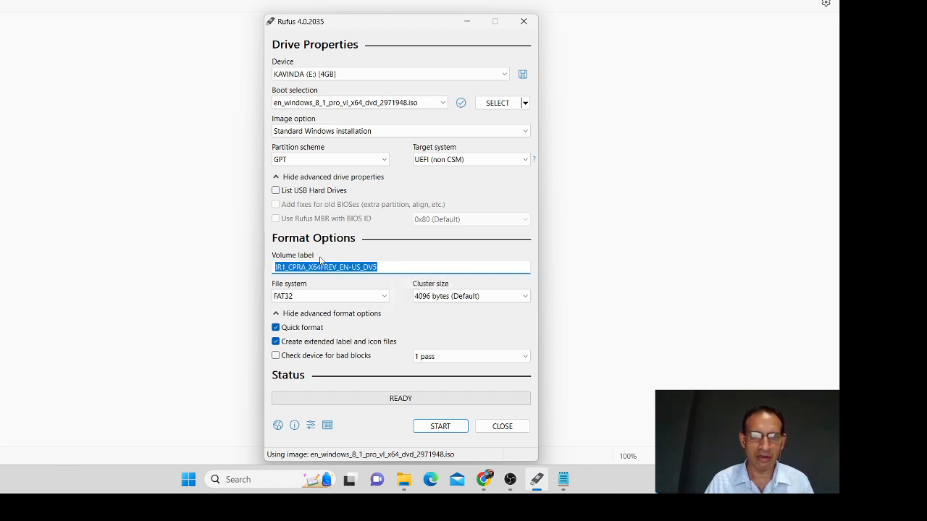
left_click(383, 266)
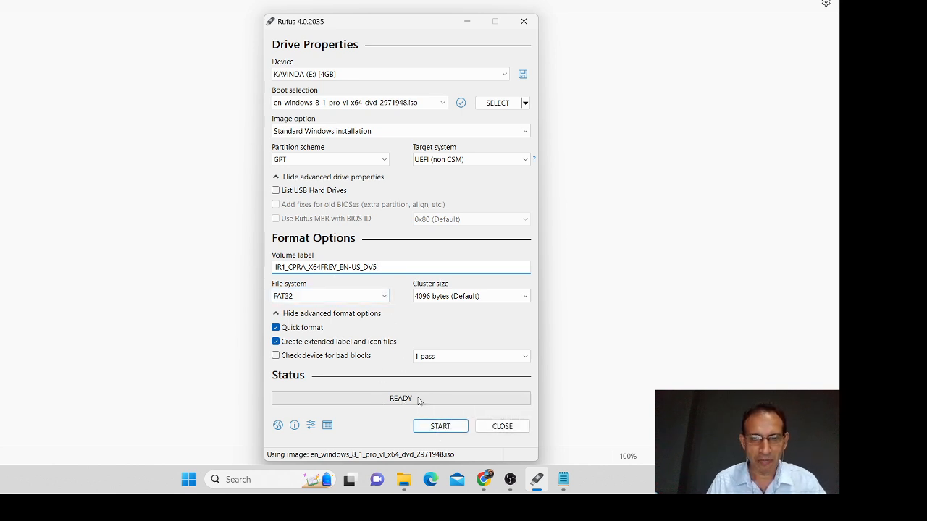
left_click(432, 428)
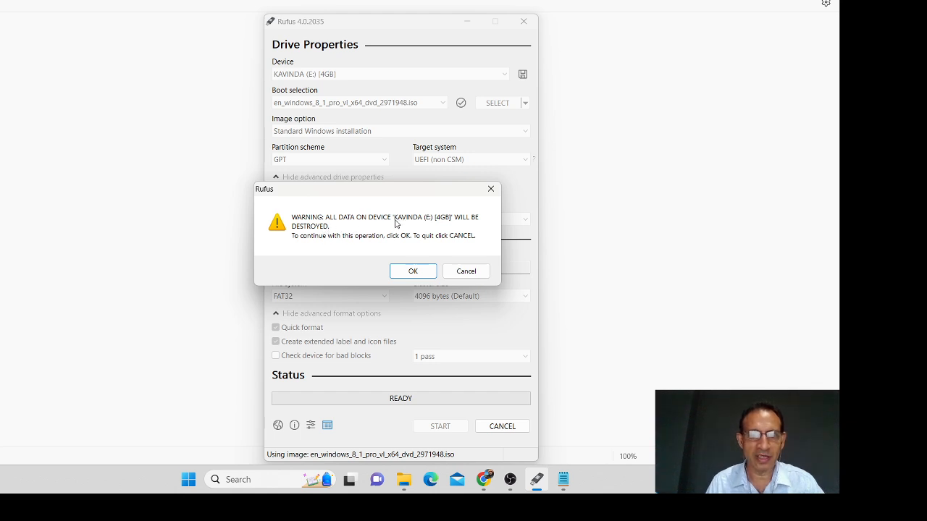
Step: Confirm erasing KAVINDA (E:), decline the Dropbox backup offer, and minimize Rufus while copying
left_click(409, 271)
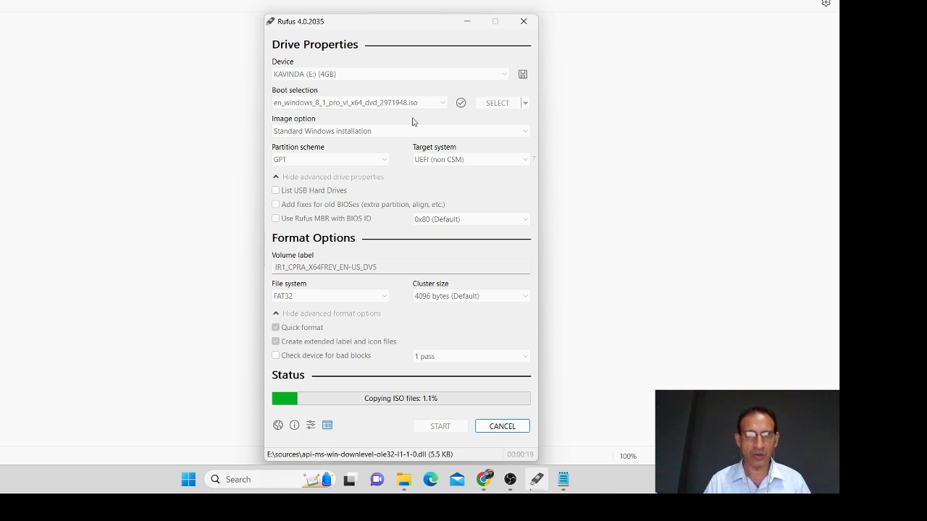
left_click_drag(411, 27, 385, 10)
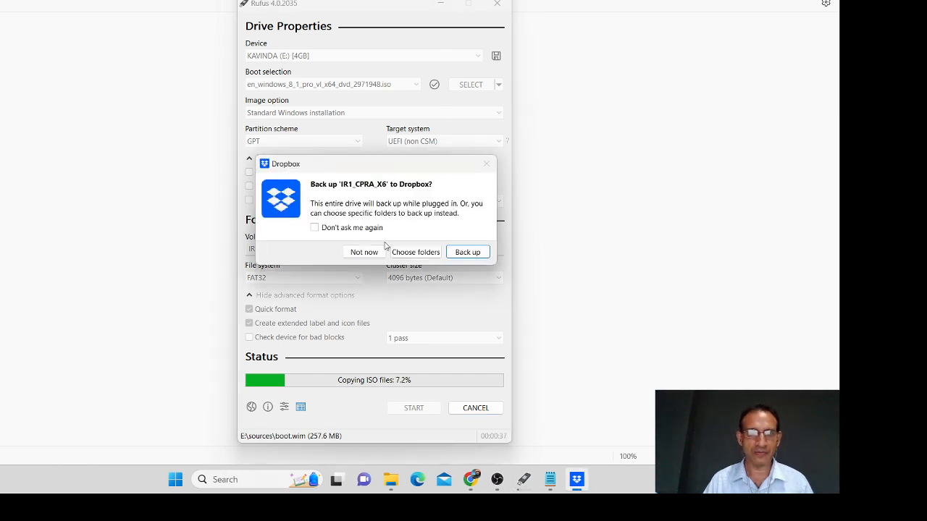
left_click(362, 252)
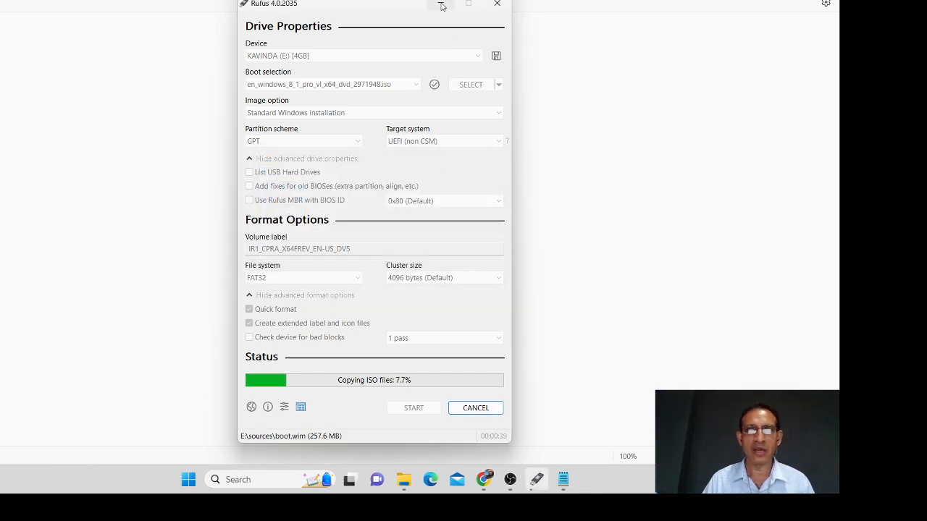
left_click(442, 6)
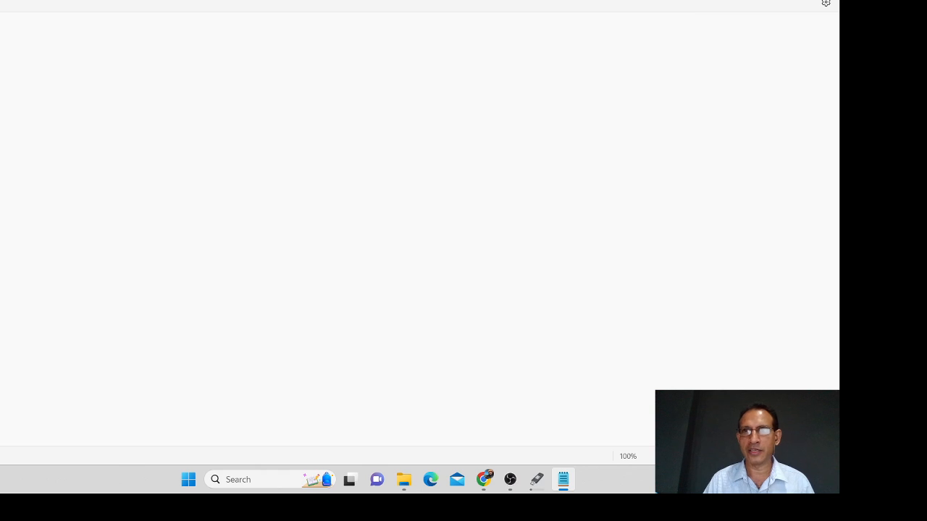
Step: Return to the Google virtualbox results and download the VirtualBox installer for Windows hosts
left_click(563, 480)
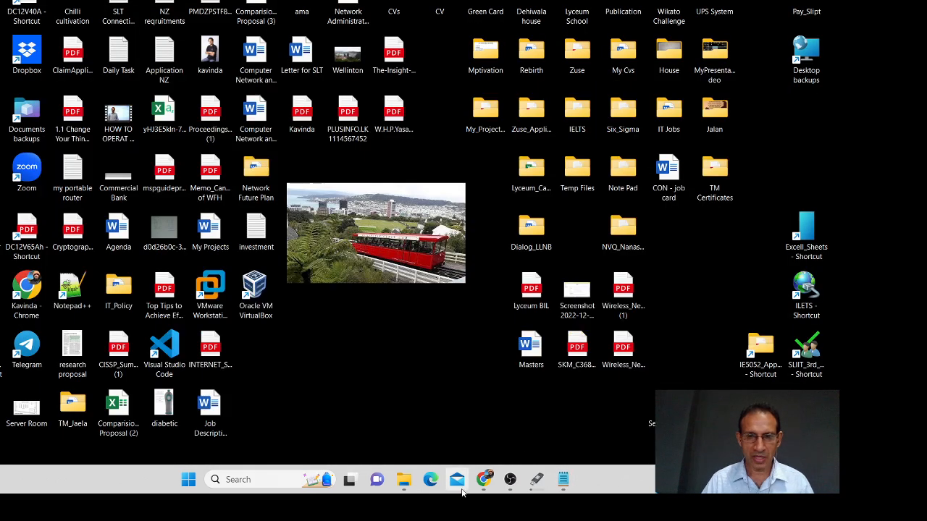
left_click(485, 479)
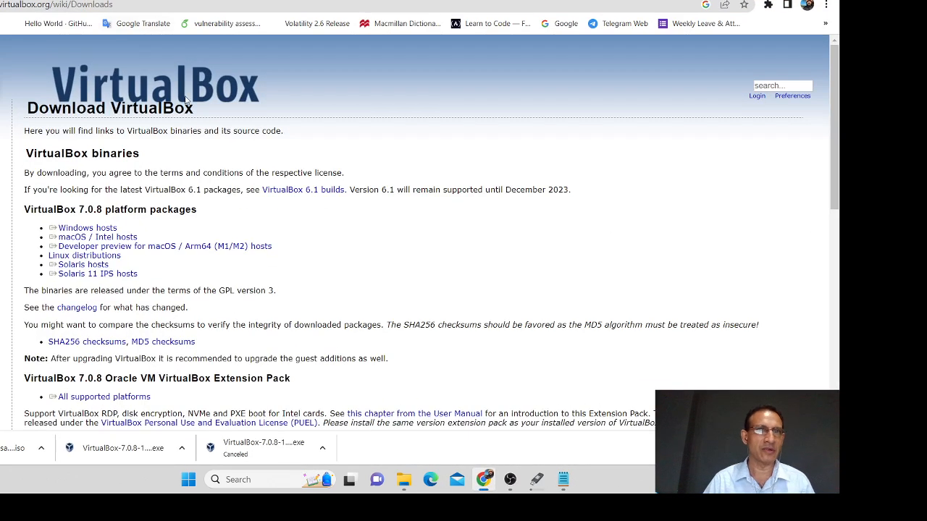
key("alt+Left")
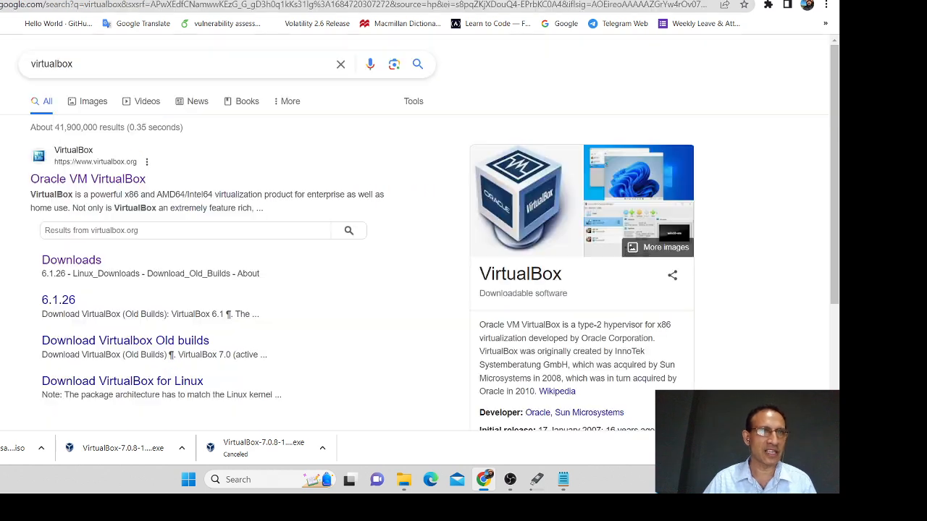
key("ctrl+a")
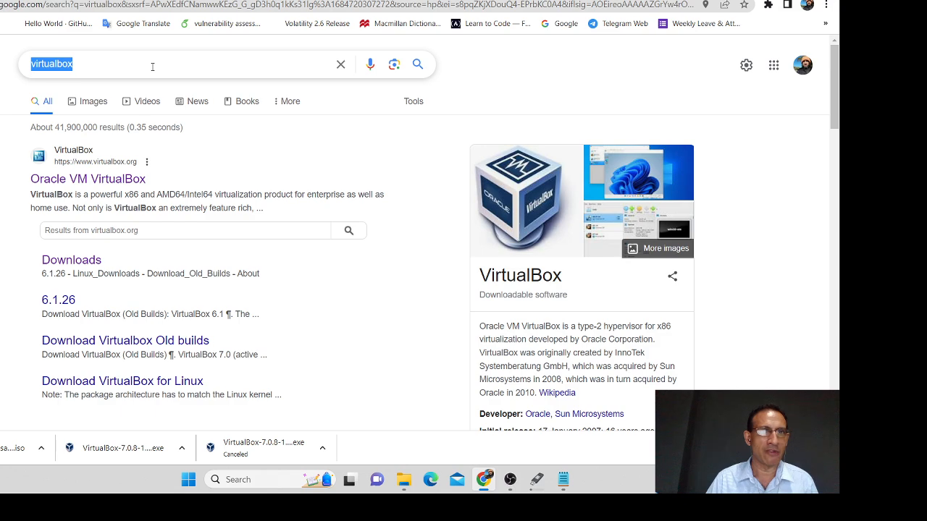
left_click(91, 181)
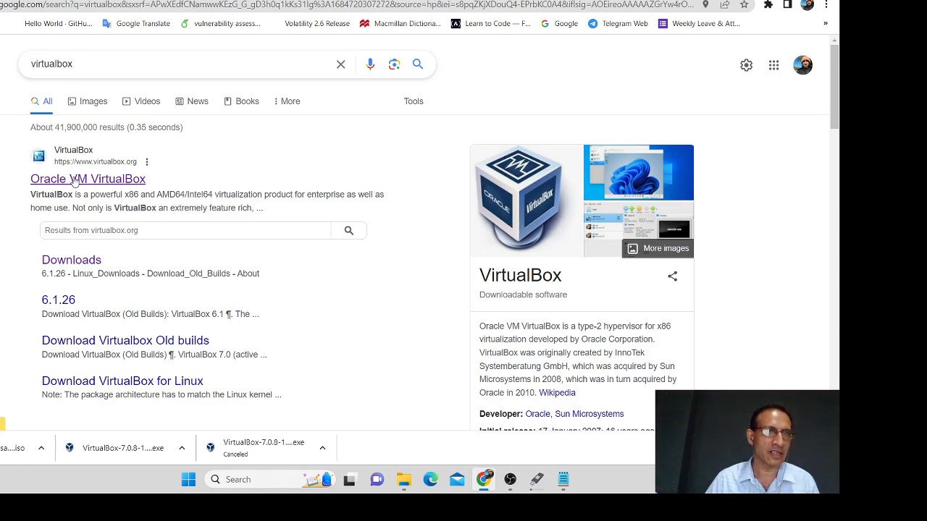
scroll(112, 207, "down", 3)
scroll(112, 206, "up", 3)
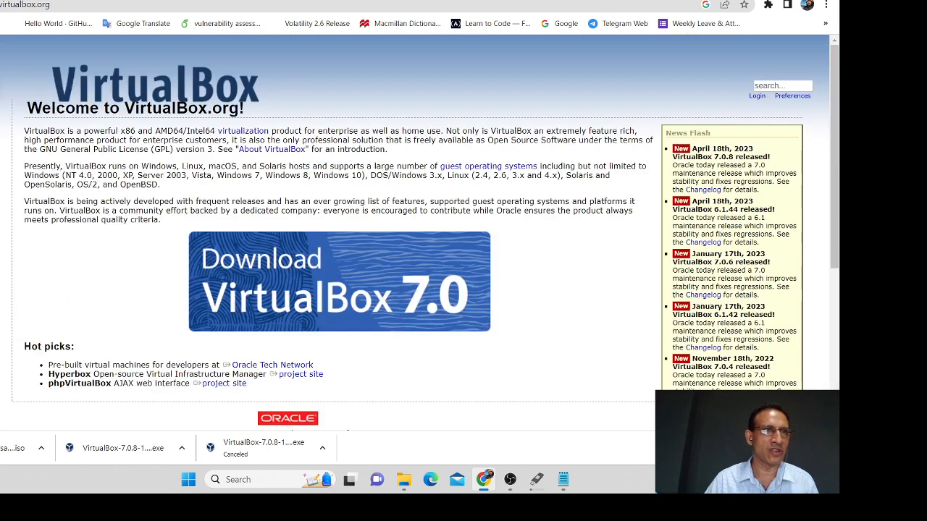
key("alt+Left")
left_click(109, 260)
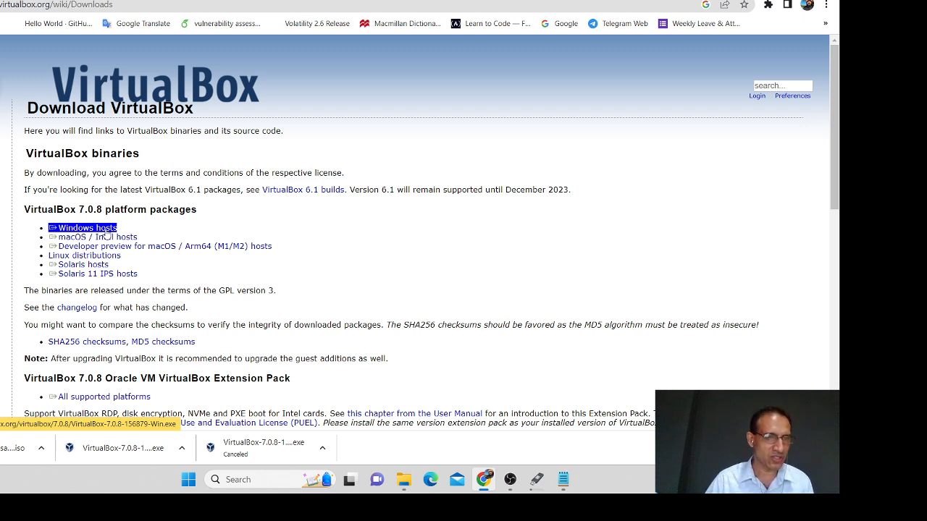
left_click(107, 231)
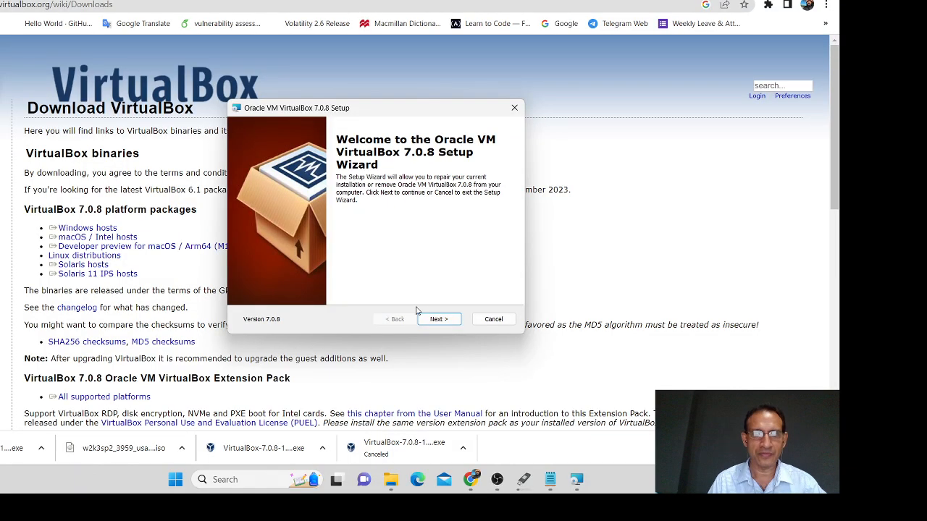
Step: Remove the installed VirtualBox 7.0.8 through the setup wizard, then minimize Chrome
left_click(439, 319)
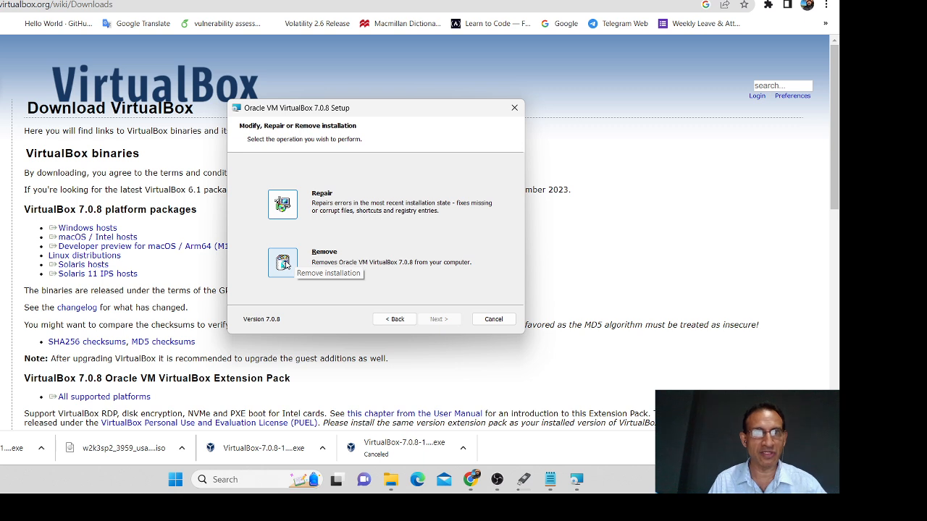
left_click(283, 264)
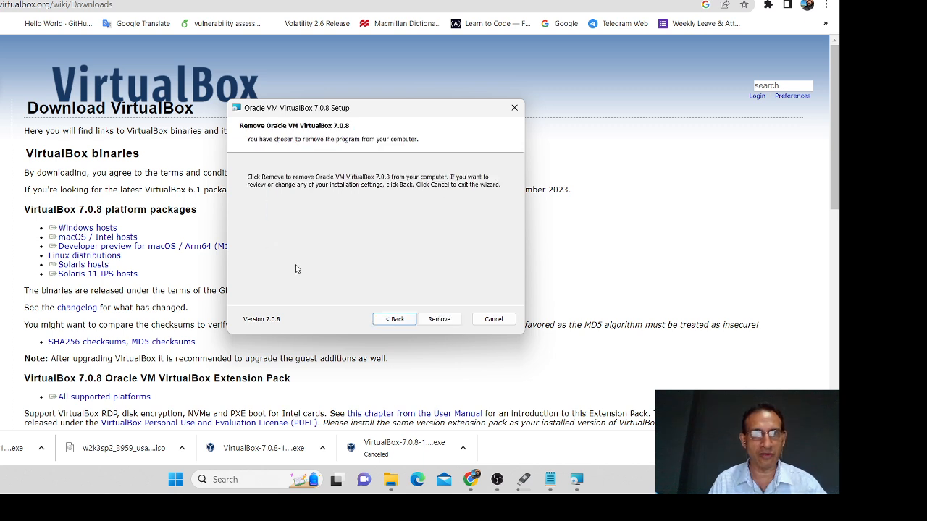
left_click(430, 319)
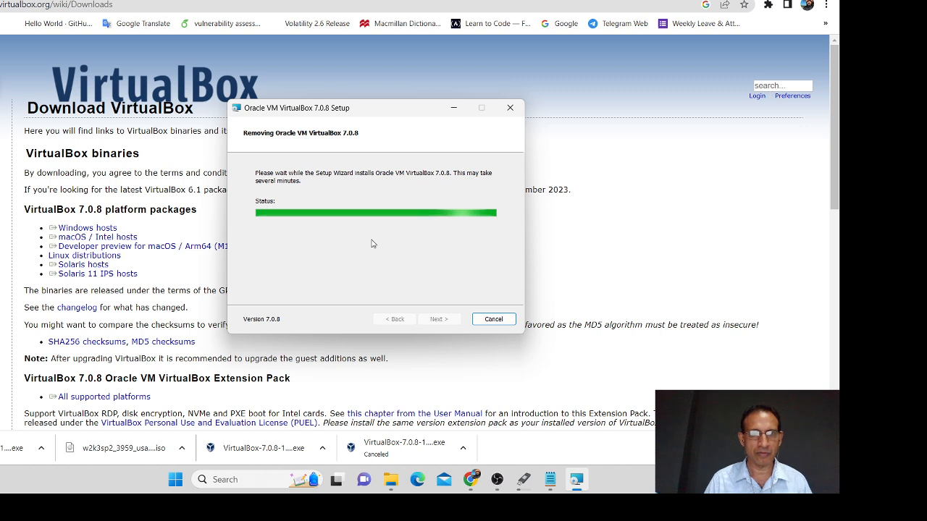
left_click(454, 319)
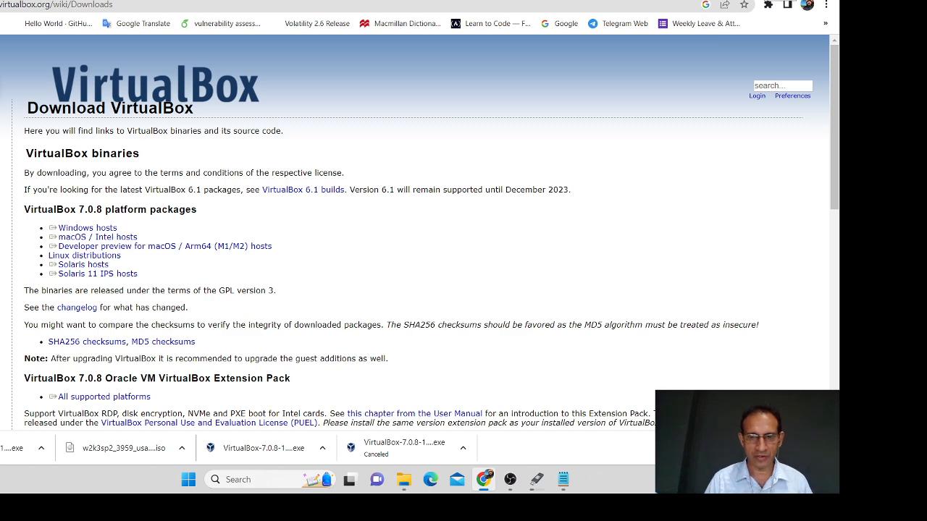
left_click(760, 0)
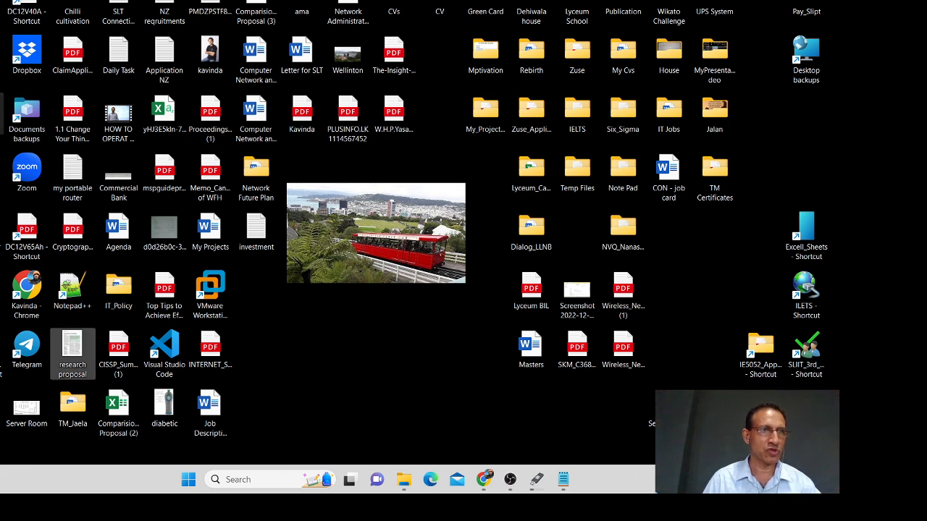
Step: Select the Proceedings PDF, Excel CSV file and VMware Workstation shortcut on the desktop
left_click(200, 108)
left_click(170, 109)
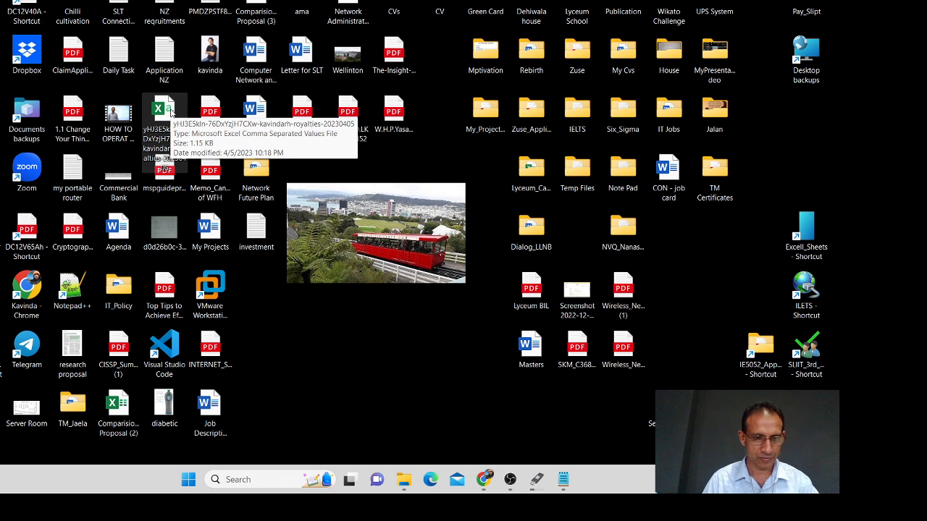
left_click(210, 290)
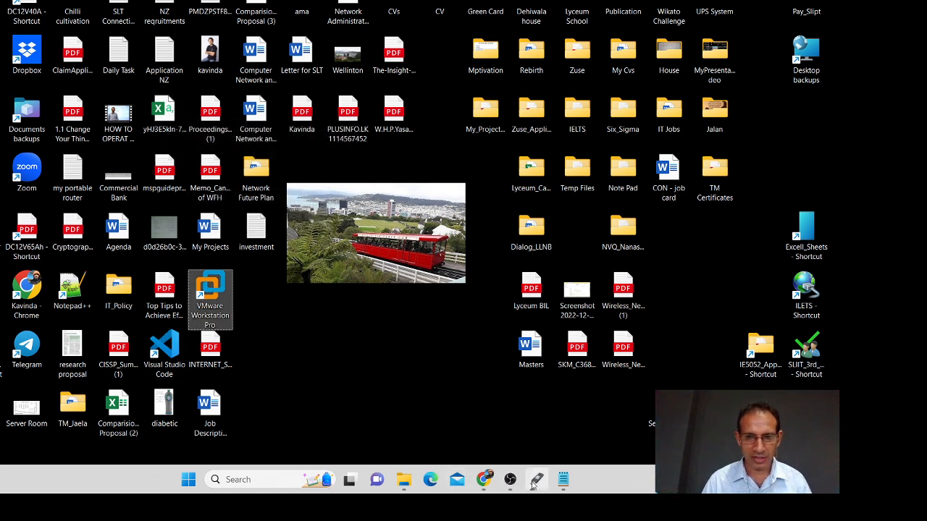
Step: Open the Downloads folder in File Explorer and select the VirtualBox-7.0.8-156879-Win installer
mouse_move(537, 483)
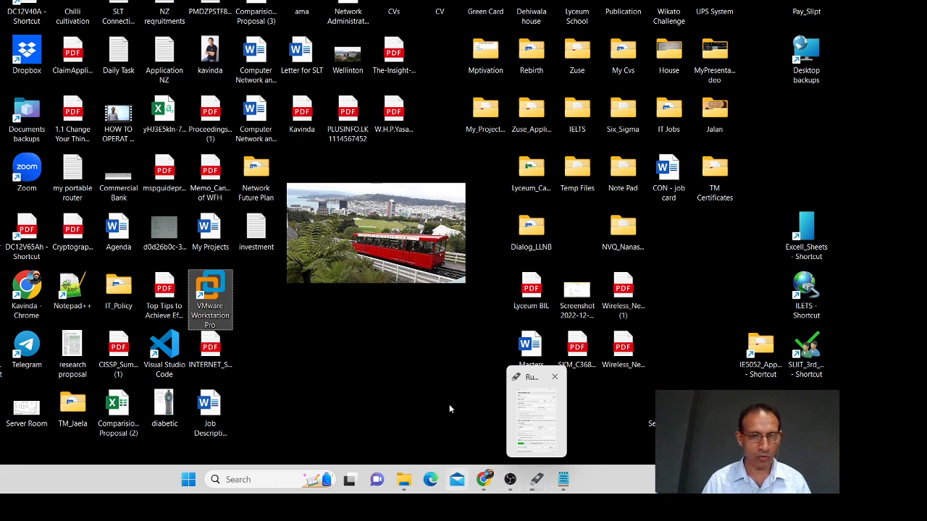
double_click(2, 6)
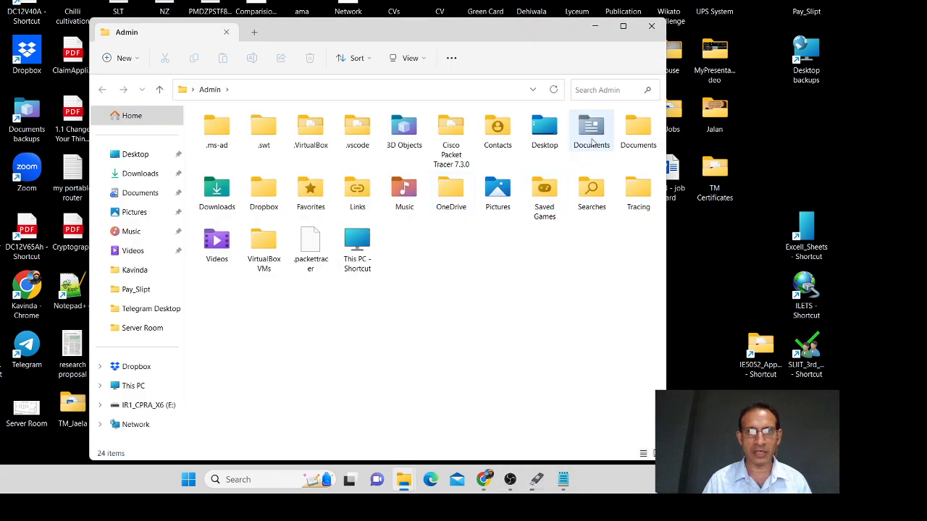
left_click(217, 197)
double_click(217, 197)
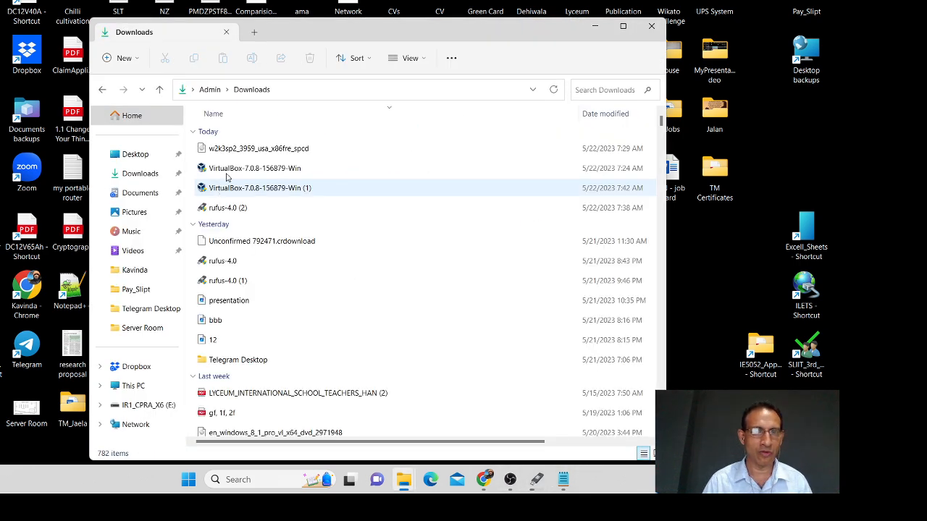
left_click(250, 172)
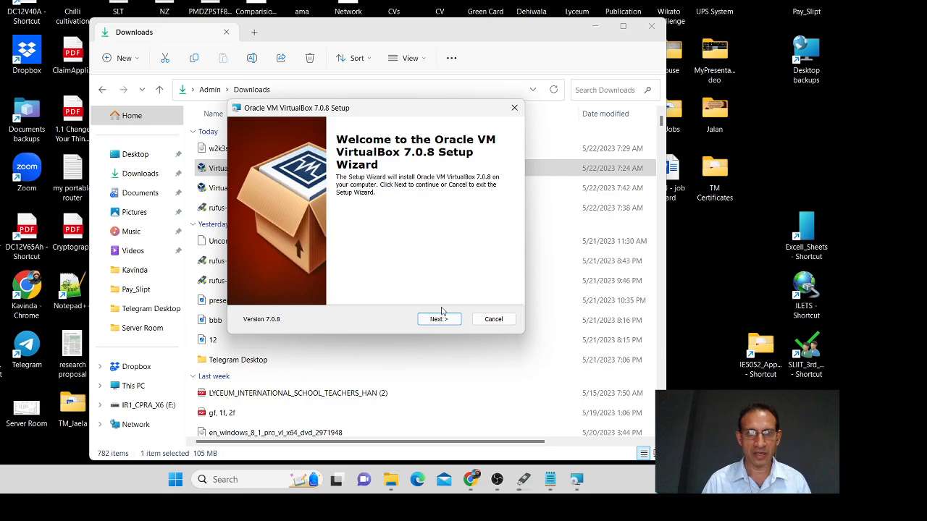
Step: Install VirtualBox 7.0.8 with default features, accepting the network reset and missing Python dependency warnings
left_click(438, 319)
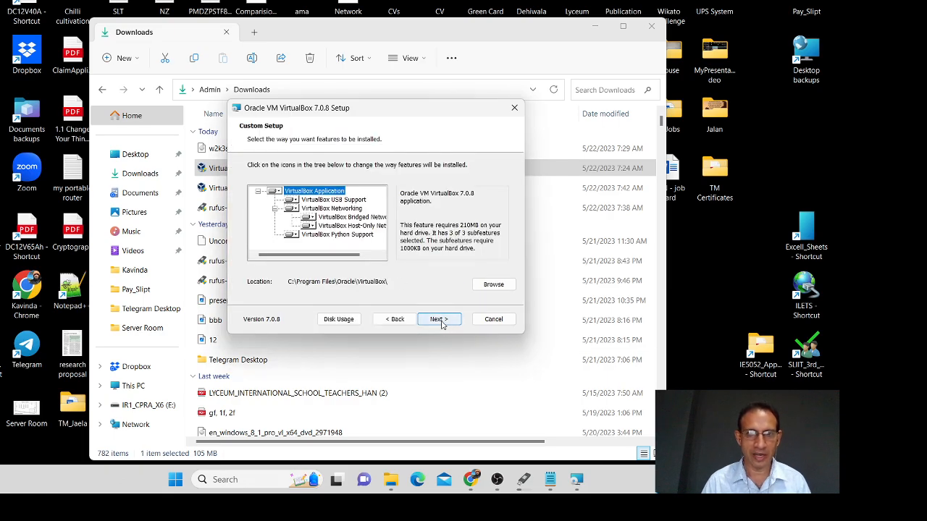
left_click(440, 320)
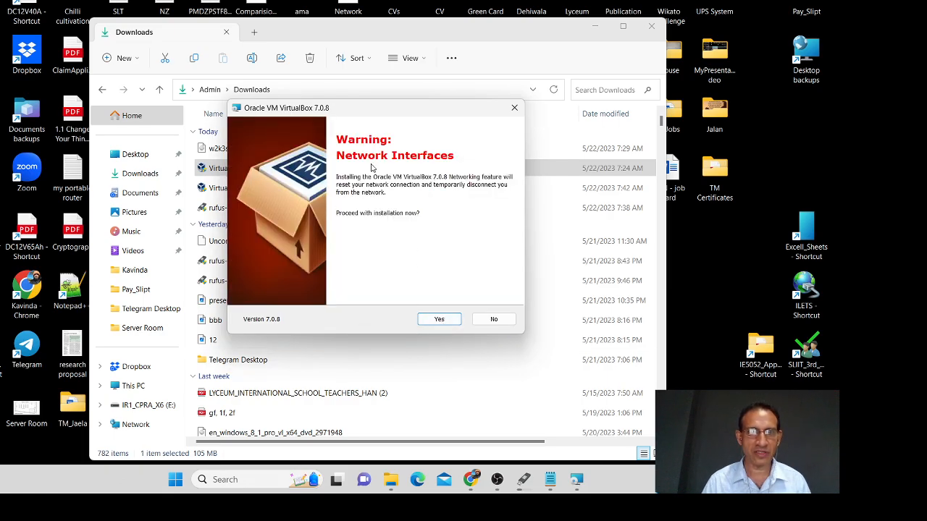
left_click(450, 320)
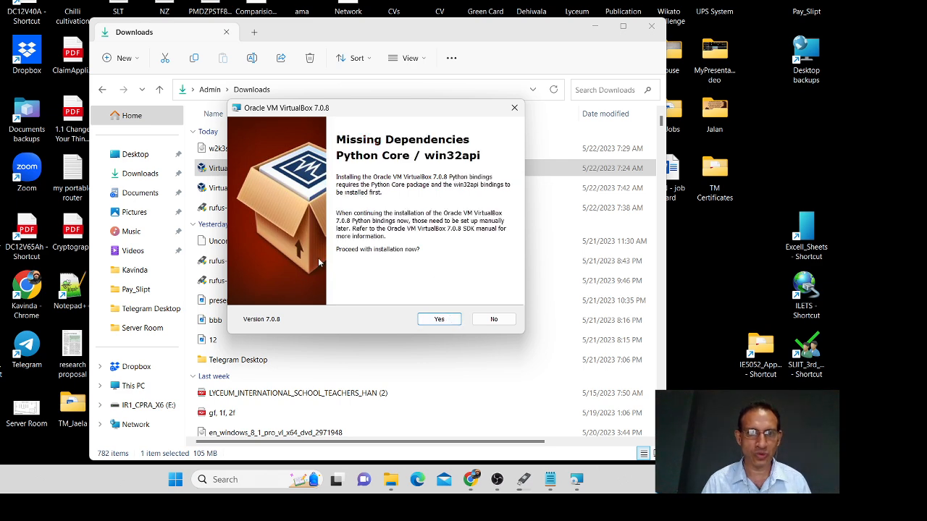
left_click(449, 320)
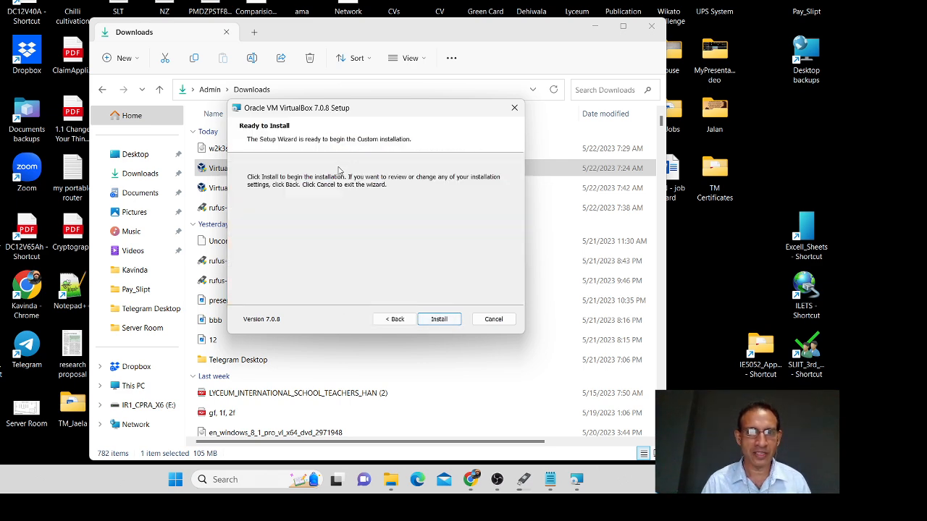
left_click(446, 320)
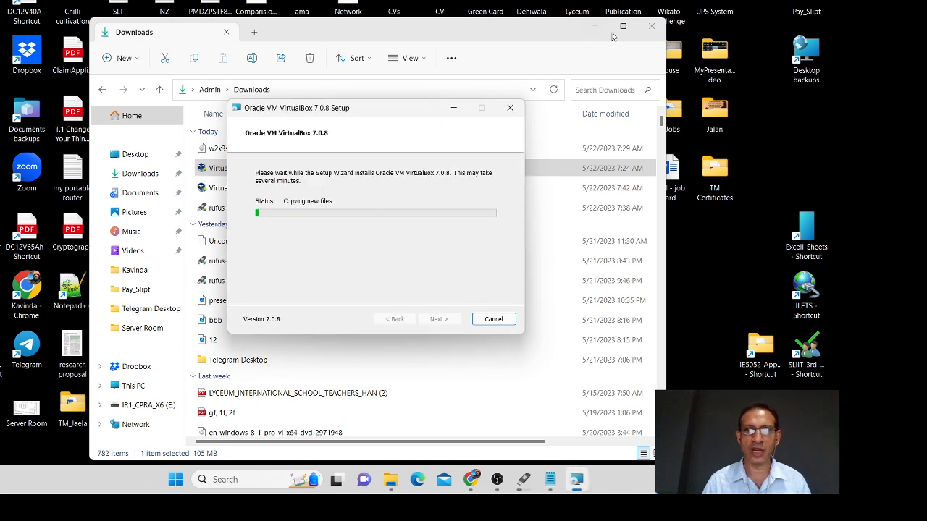
Step: Close the Downloads folder and finish the VirtualBox installer
left_click(653, 29)
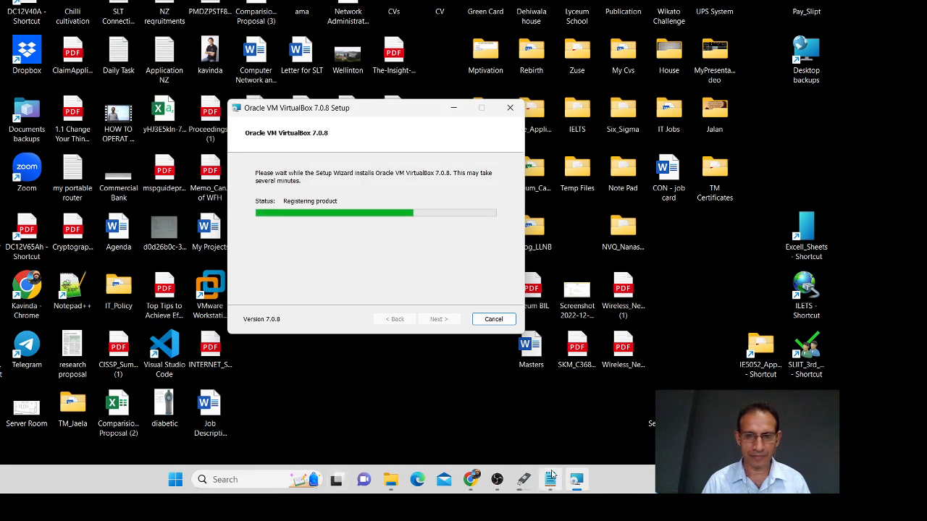
left_click(551, 476)
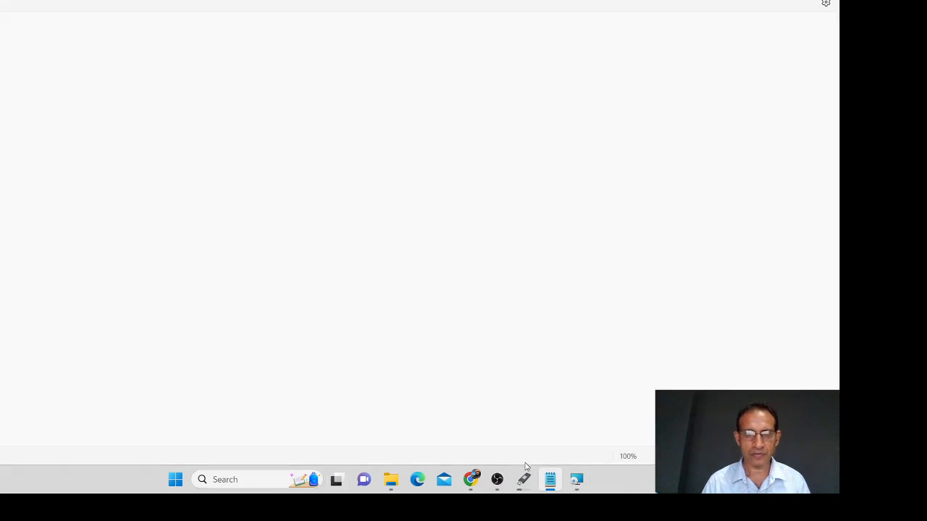
left_click(576, 483)
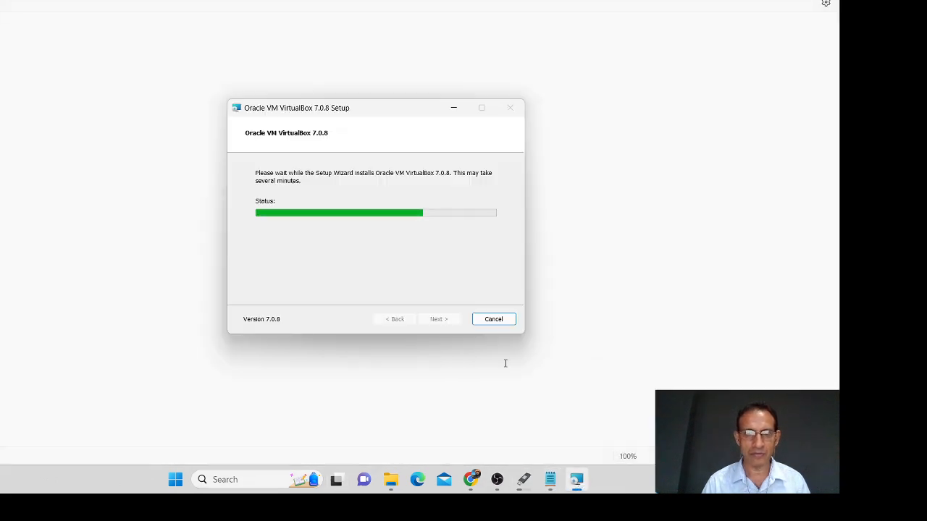
left_click(438, 324)
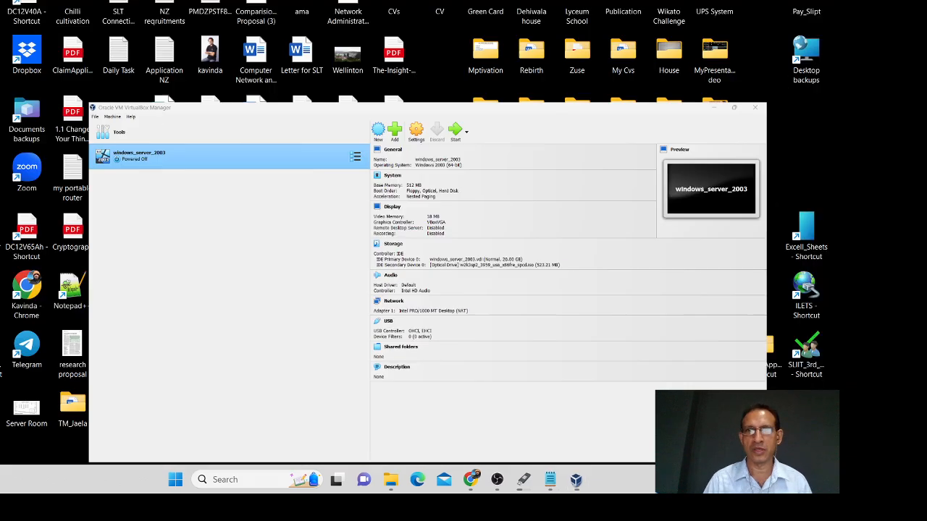
Step: Review the windows_server_2003 machine's context menu and tool views list, then close both
left_click(577, 483)
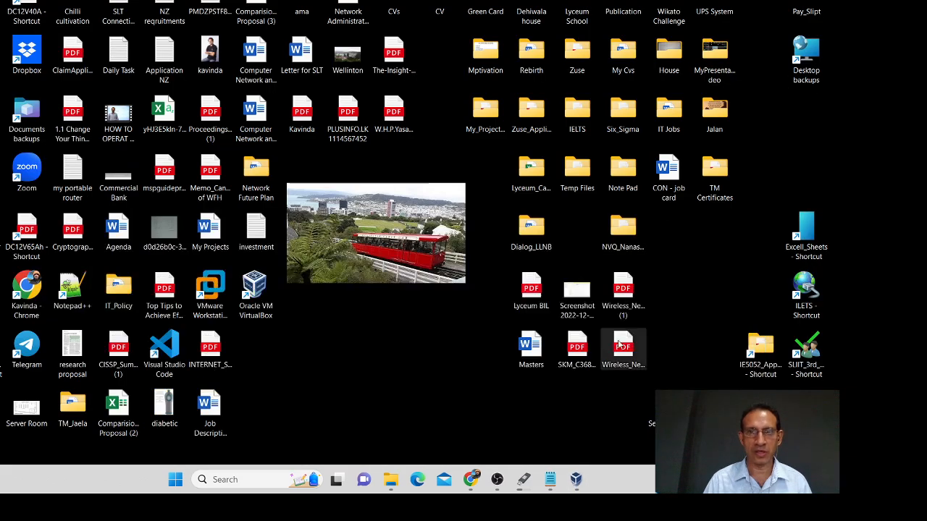
left_click(577, 483)
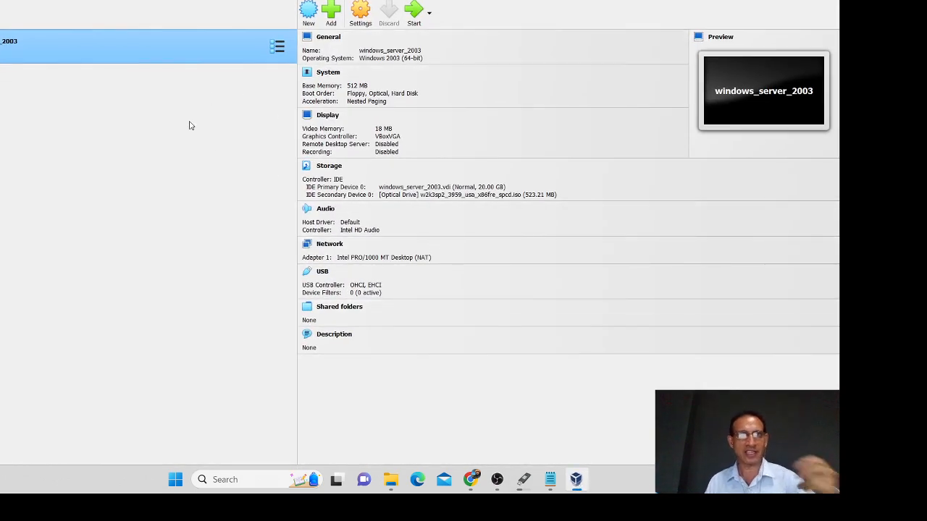
right_click(102, 36)
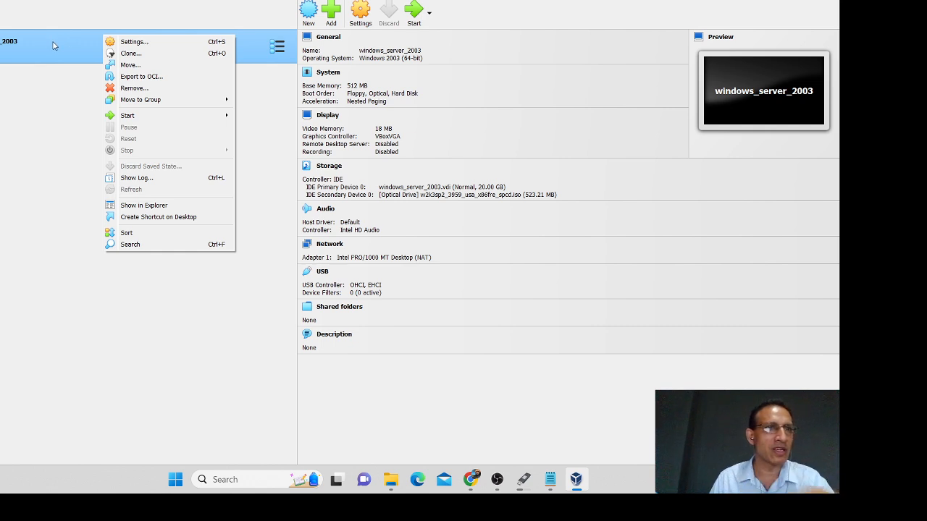
left_click(5, 111)
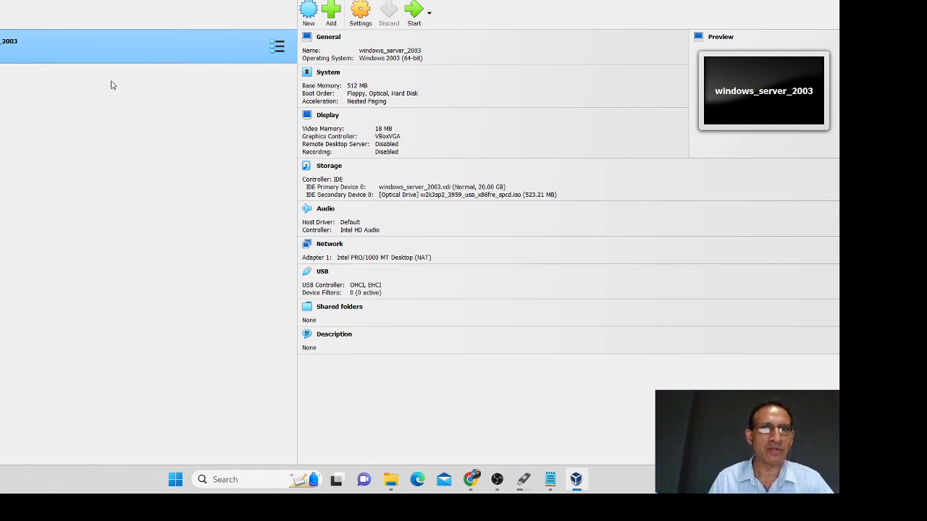
left_click(279, 46)
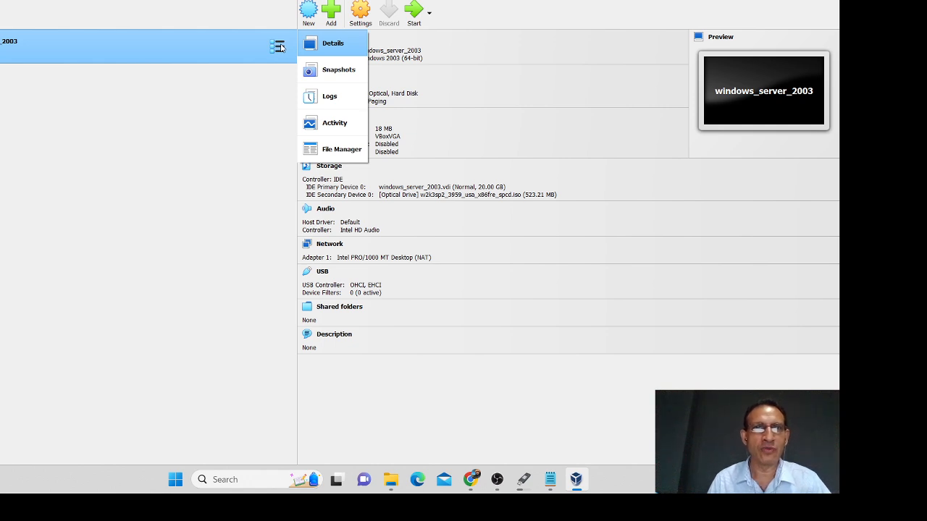
left_click(5, 126)
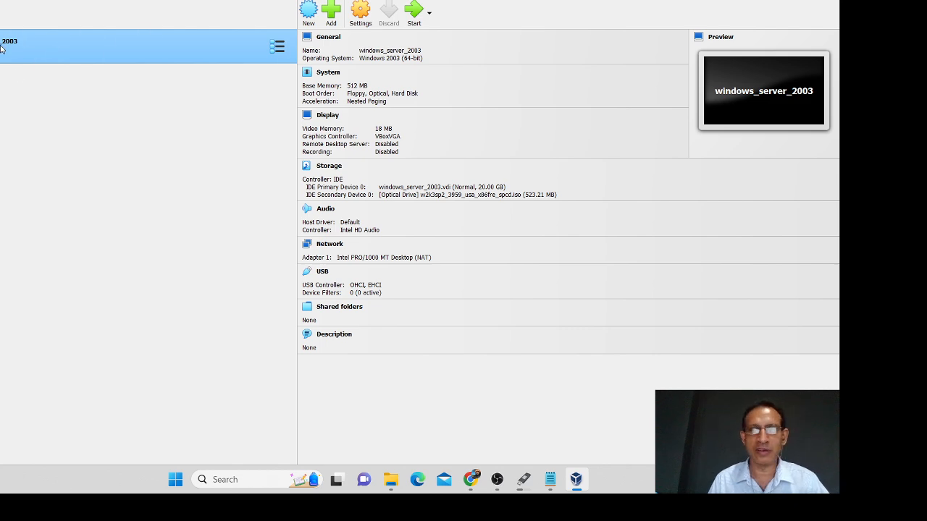
Step: Check Rufus's Windows 8.1 ISO copy progress, then return to the VirtualBox Manager
left_click(576, 480)
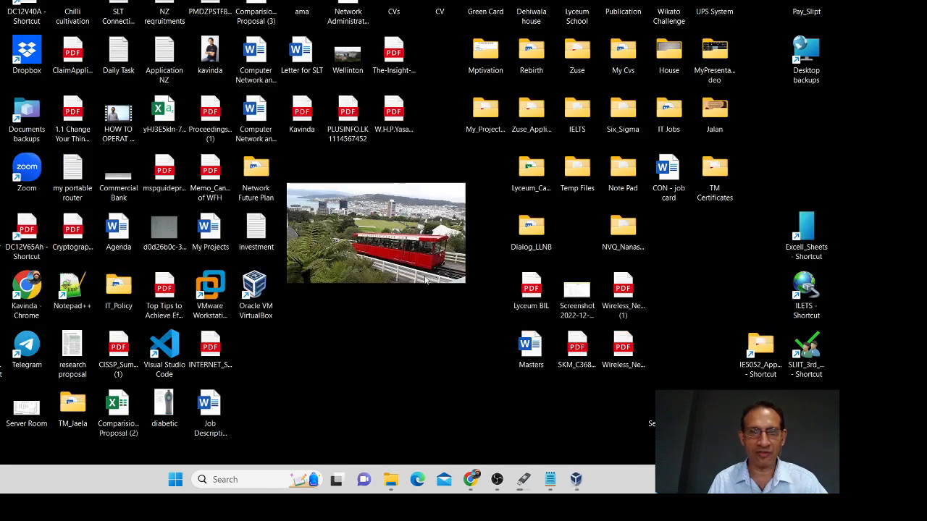
mouse_move(565, 482)
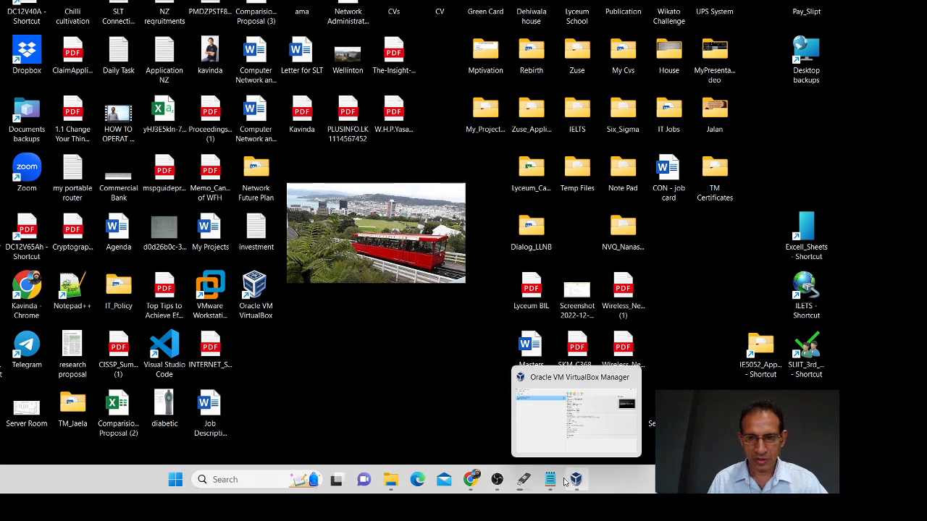
left_click(525, 481)
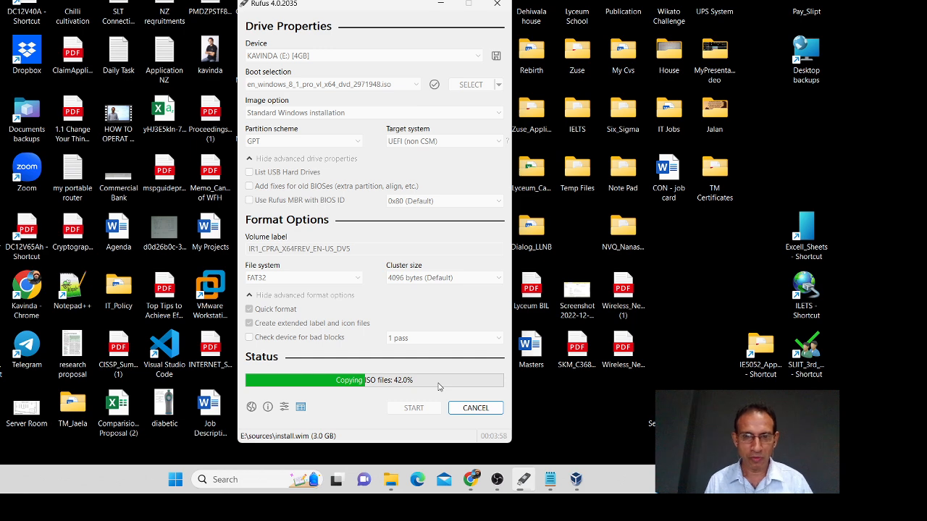
left_click(571, 481)
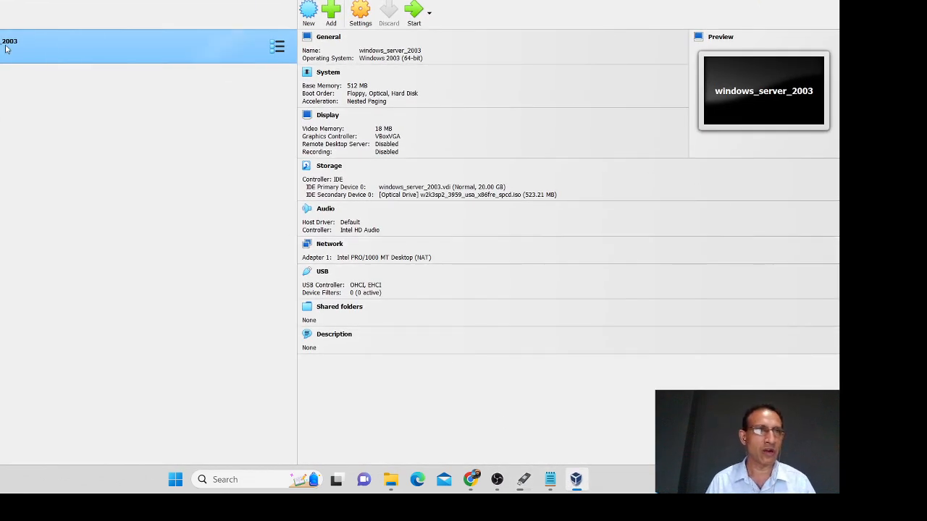
Step: Create a new VM named Windows_8.1 and choose Other... to browse for its ISO image
left_click(311, 16)
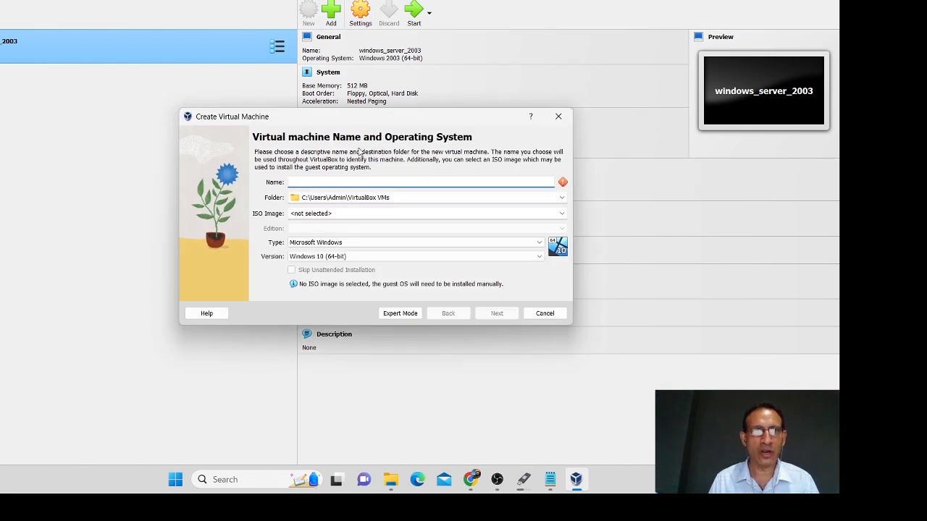
left_click_drag(379, 122, 401, 69)
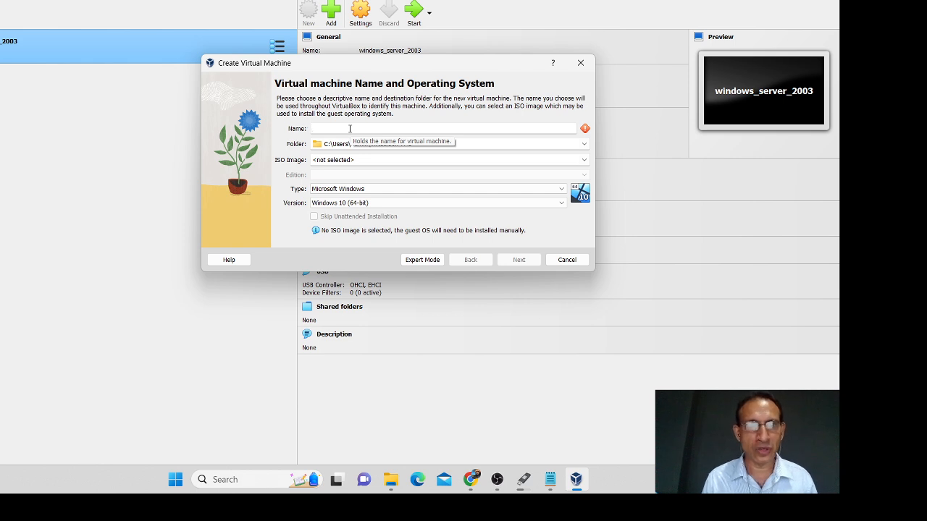
left_click(350, 128)
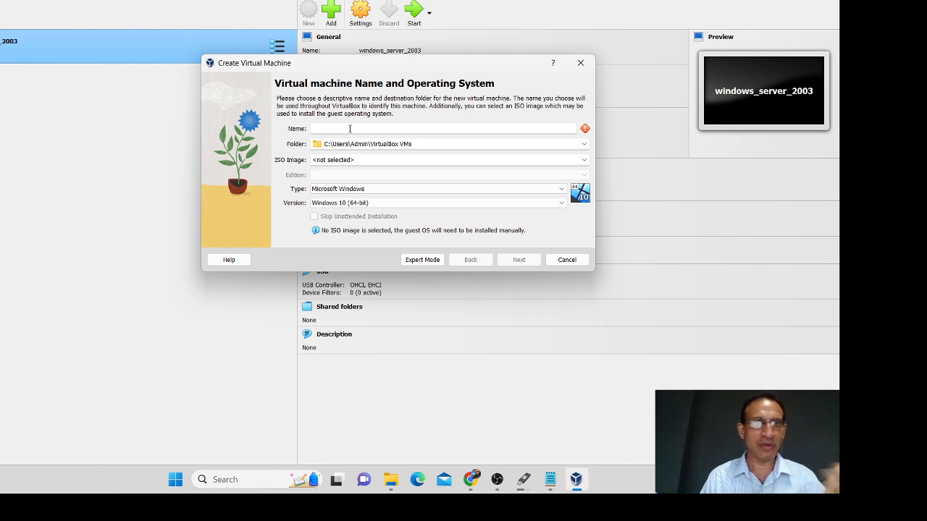
type("Windows")
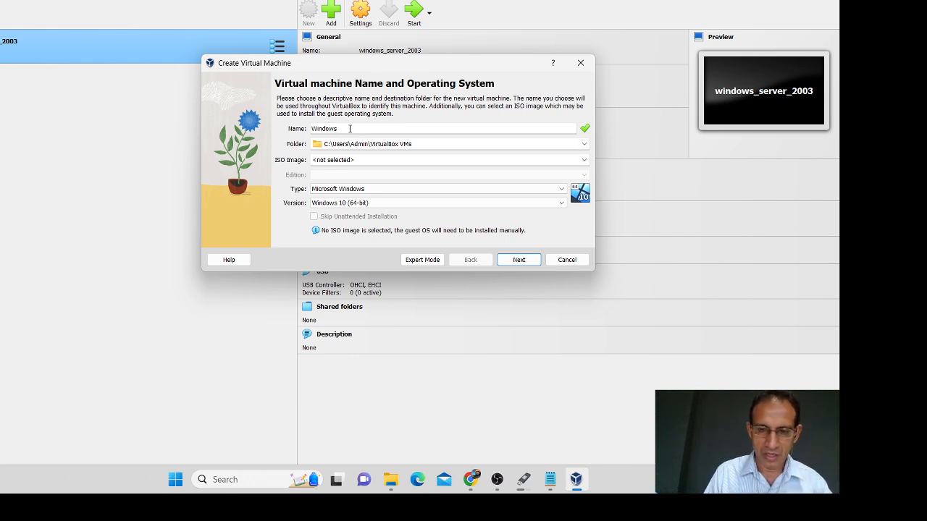
type("_8.1")
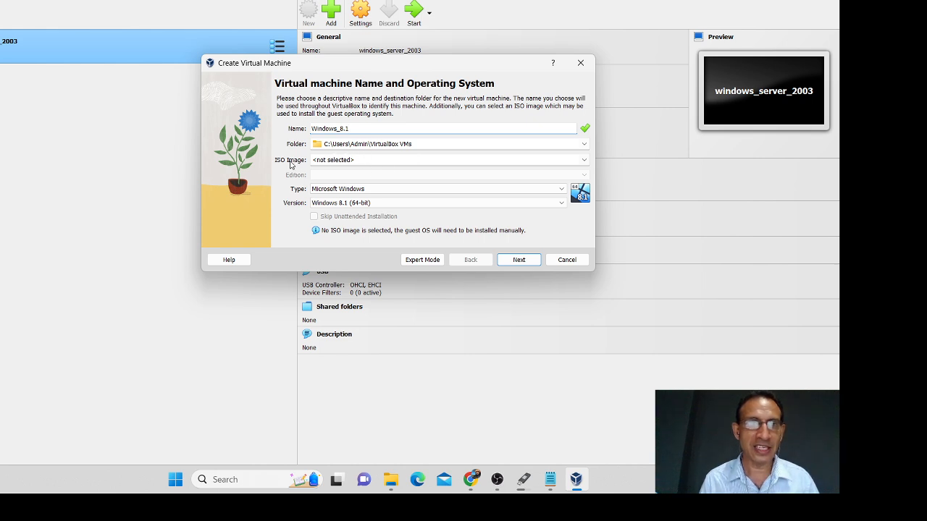
left_click(584, 159)
left_click(351, 178)
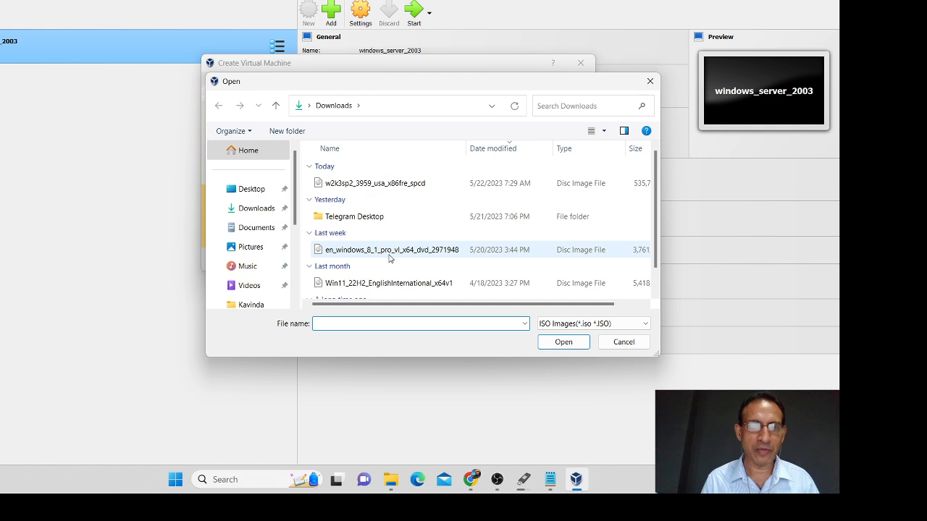
Step: Attach en_windows_8_1_pro_vl_x64_dvd_2971948.iso and tick Skip Unattended Installation
left_click(389, 258)
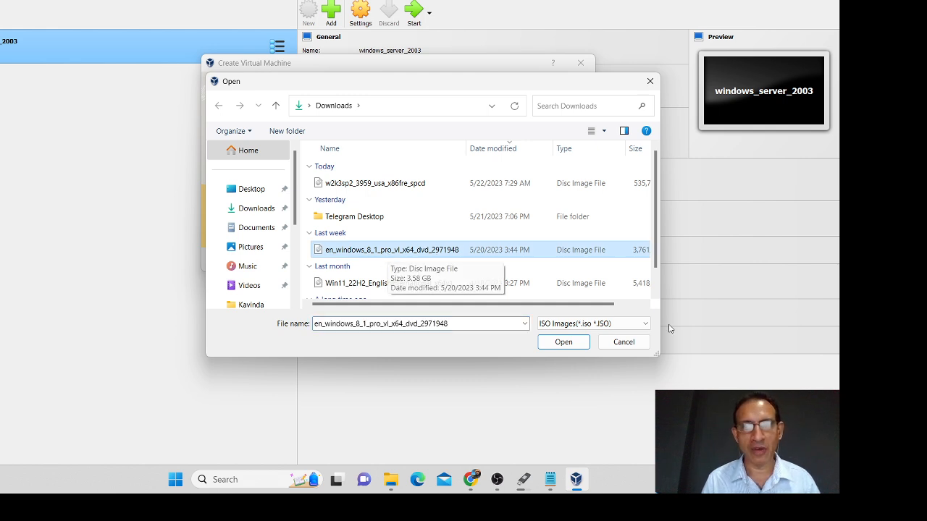
left_click(564, 341)
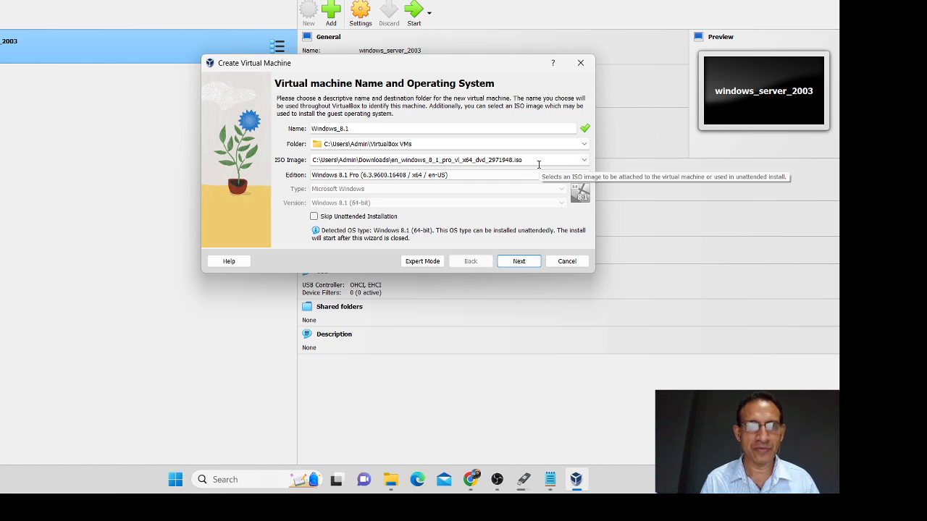
left_click(313, 218)
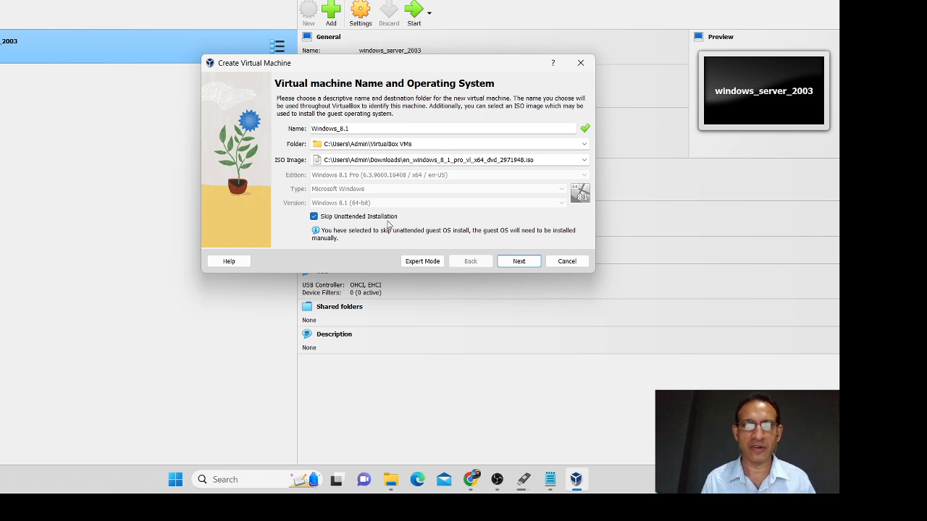
Step: Keep 2048 MB memory, 1 CPU and a 40.00 GB disk, and create the Windows_8.1 VM
left_click(518, 261)
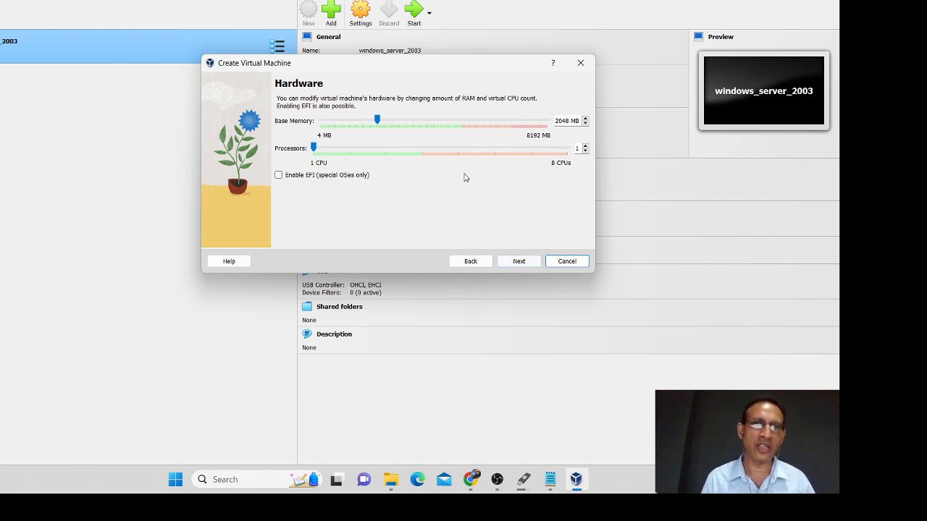
left_click(519, 262)
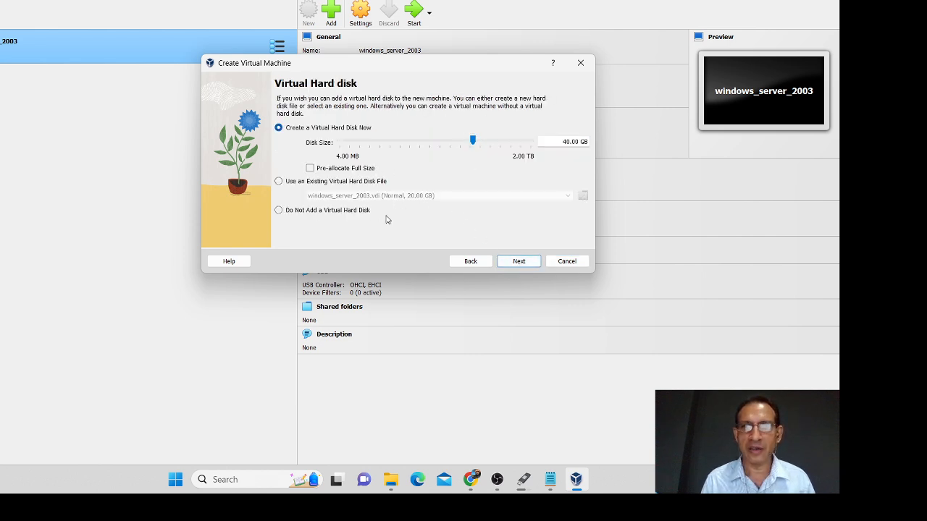
double_click(572, 143)
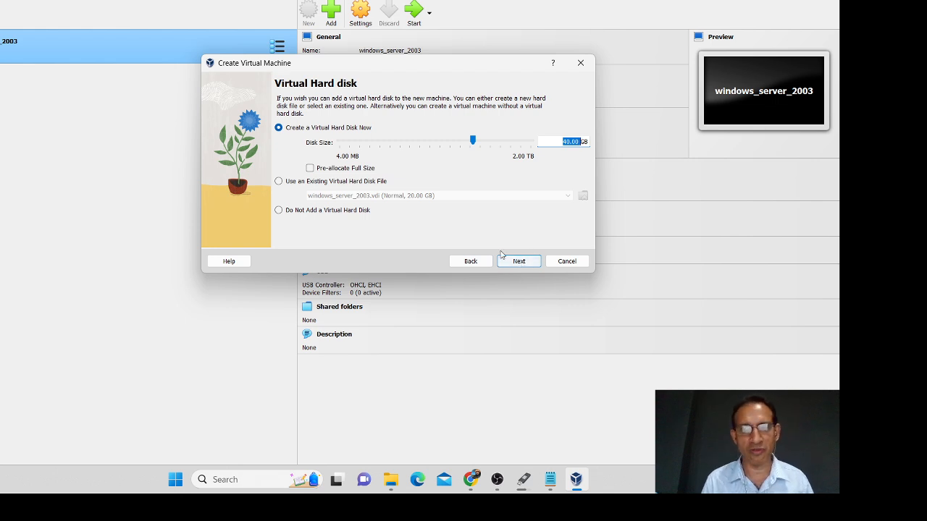
left_click(519, 261)
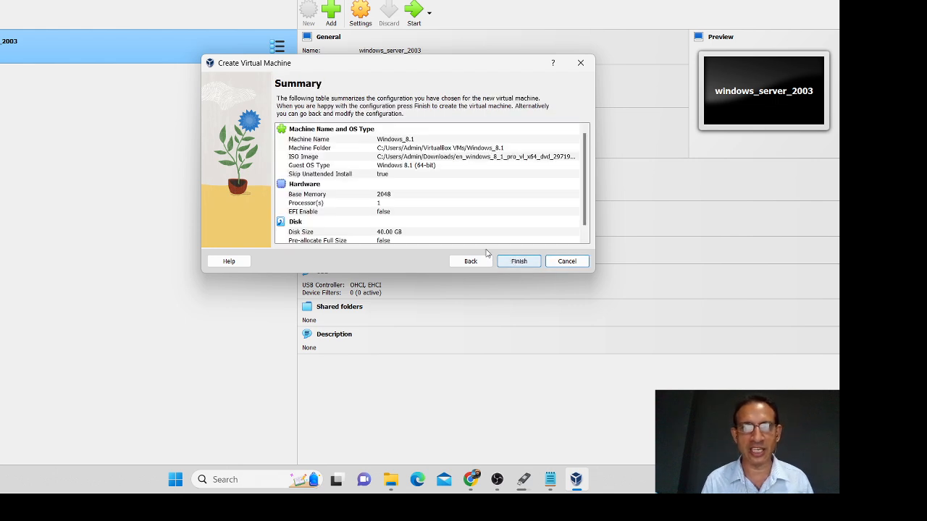
left_click(518, 262)
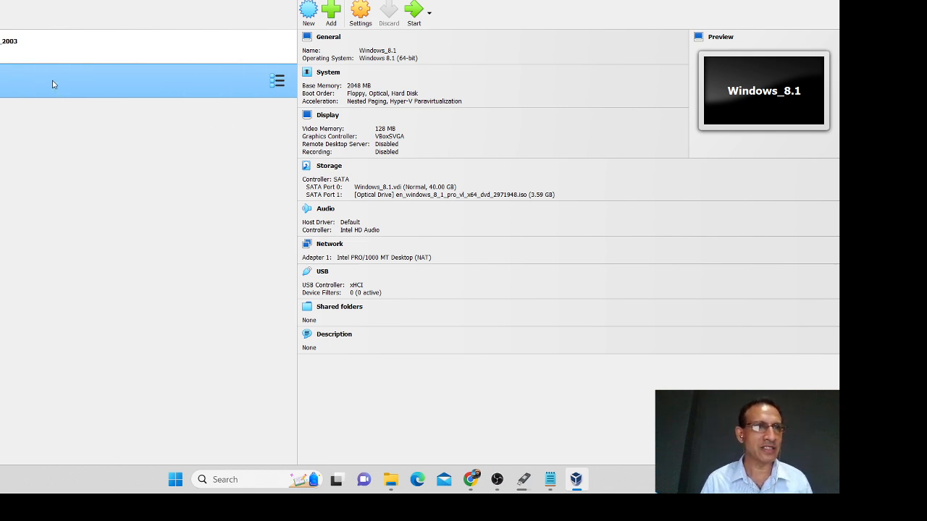
Step: Start the Windows_8.1 VM and maximize its window as it boots into Windows Setup
left_click(67, 57)
left_click(76, 93)
left_click(414, 11)
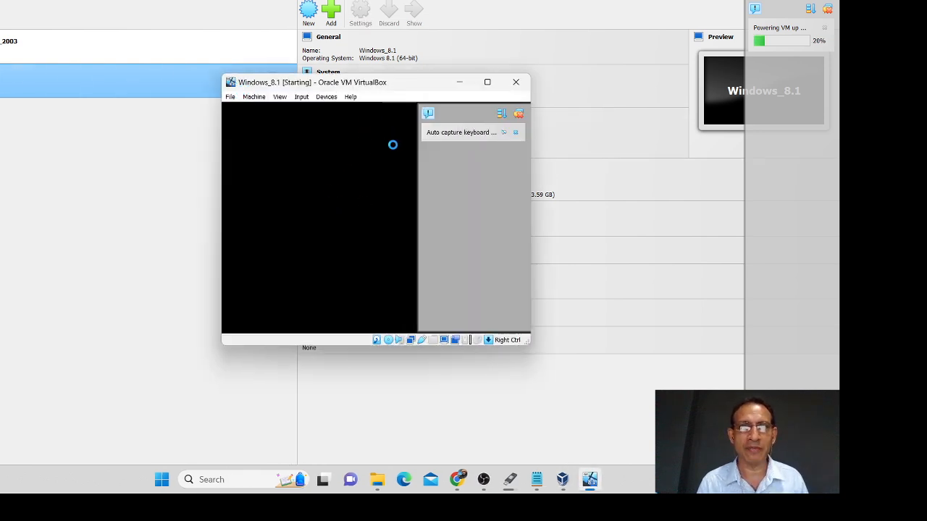
left_click(486, 83)
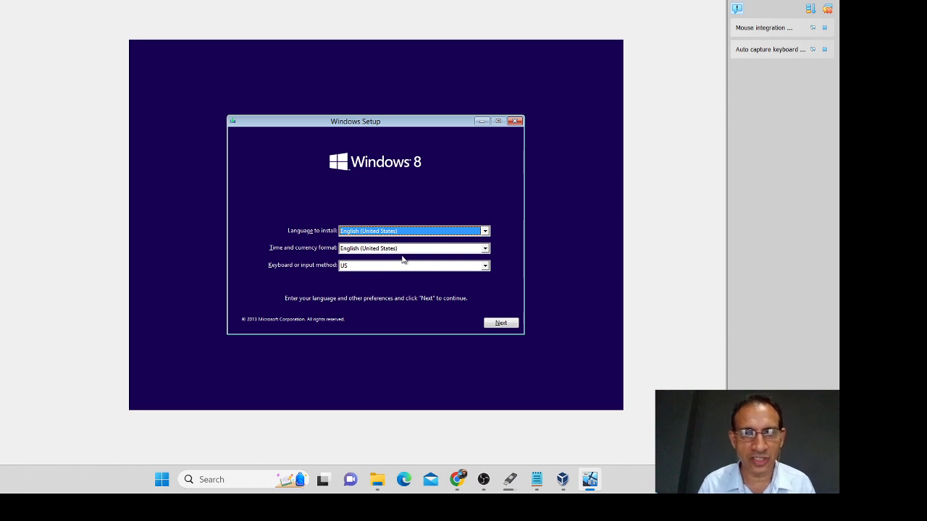
Step: Keep English (United States) and US keyboard, choose Install now, and accept the license terms
left_click(502, 329)
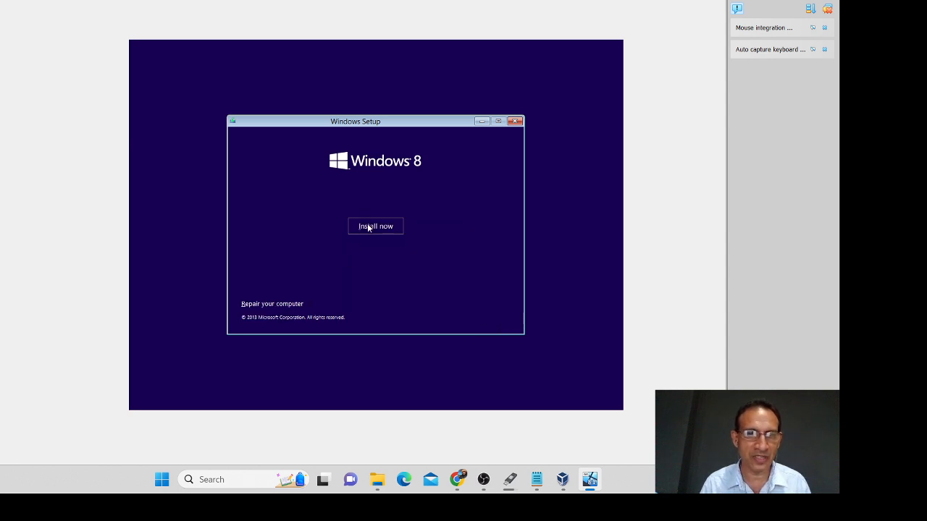
left_click(369, 228)
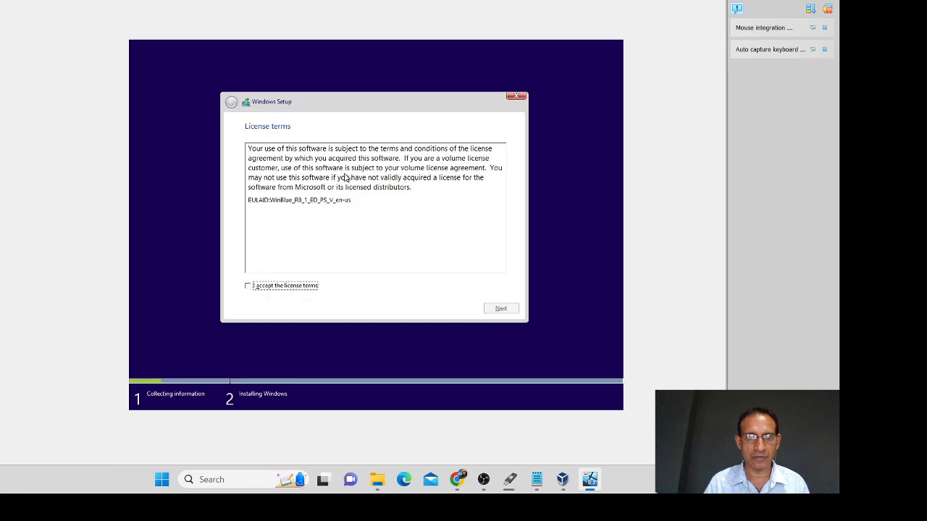
left_click(291, 289)
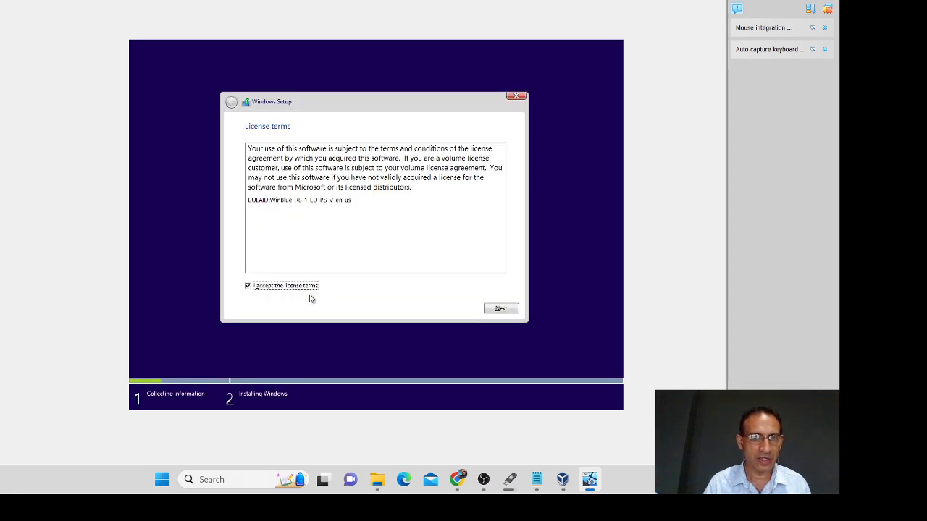
left_click(499, 307)
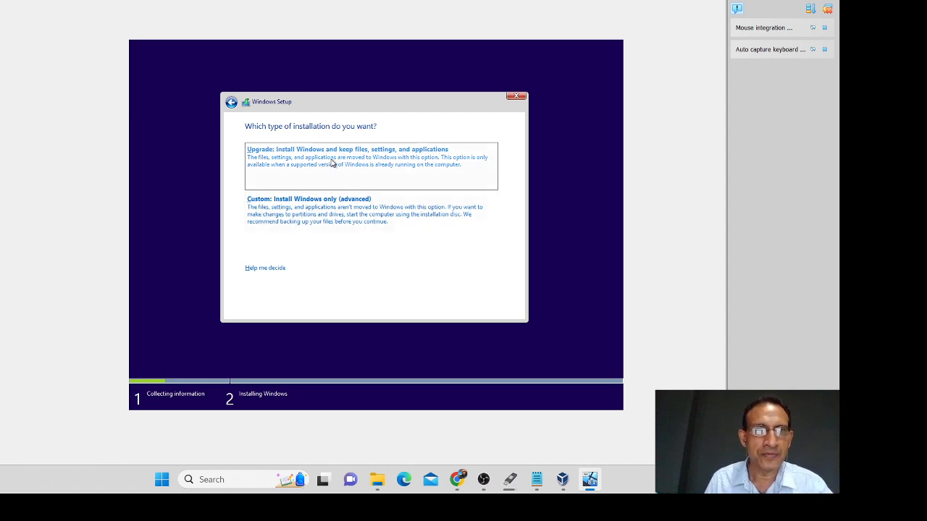
Step: Choose Custom: Install Windows only and create a new 20000 MB partition
left_click(316, 219)
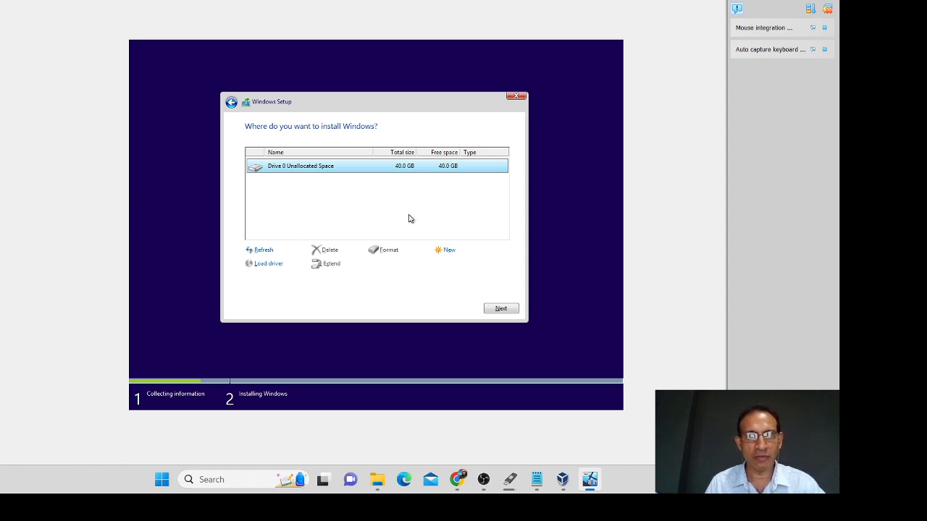
left_click(449, 251)
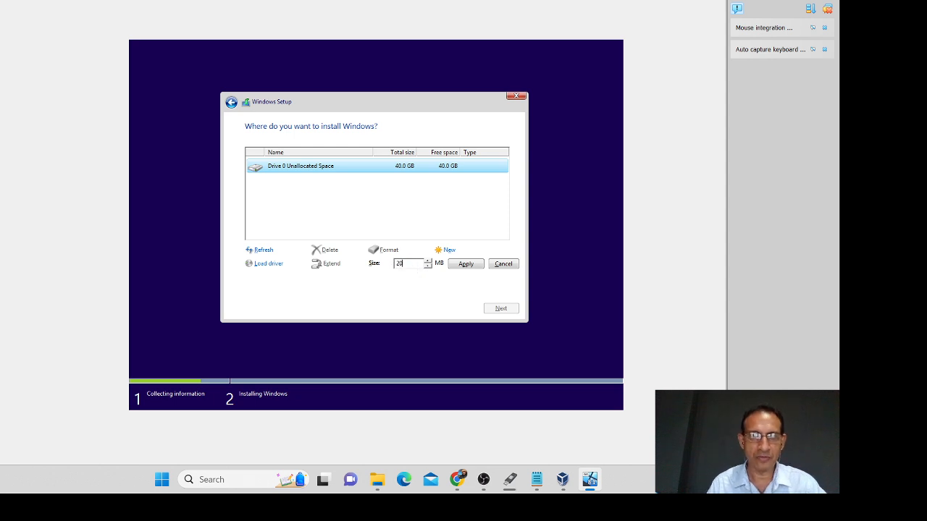
type("000")
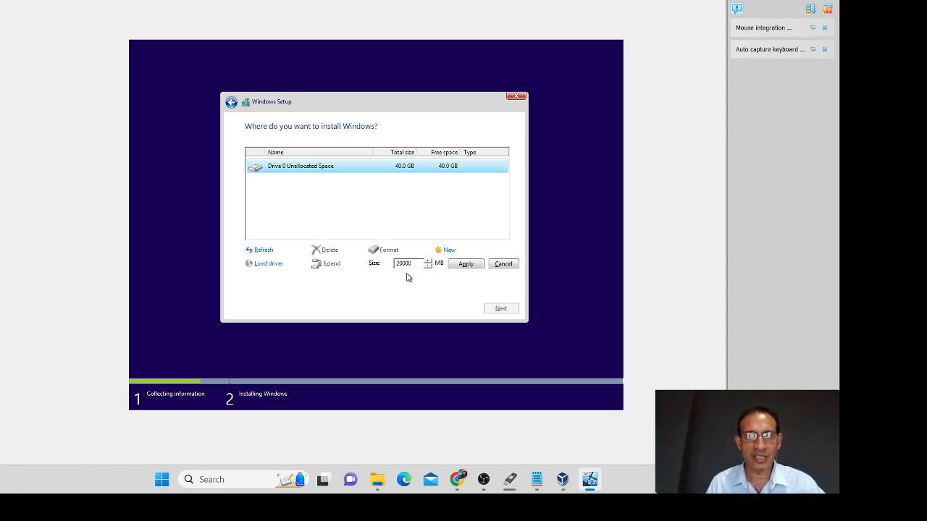
left_click(461, 265)
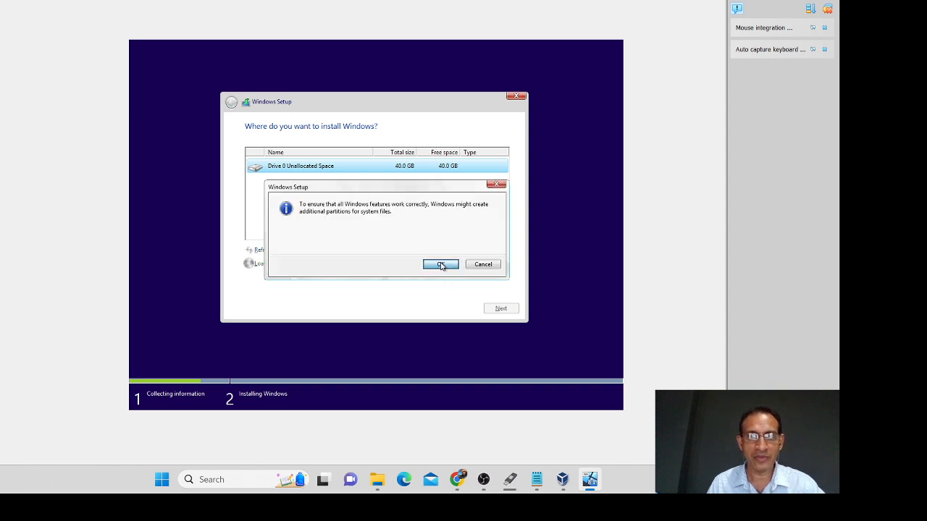
Step: Allow the extra system partitions, format Drive 0 Partition 2, and install Windows onto it
left_click(439, 263)
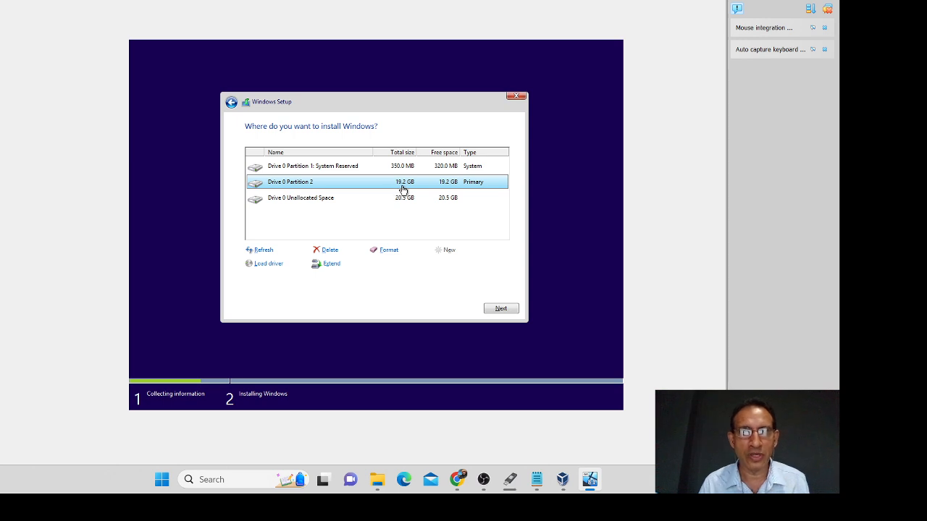
left_click(357, 202)
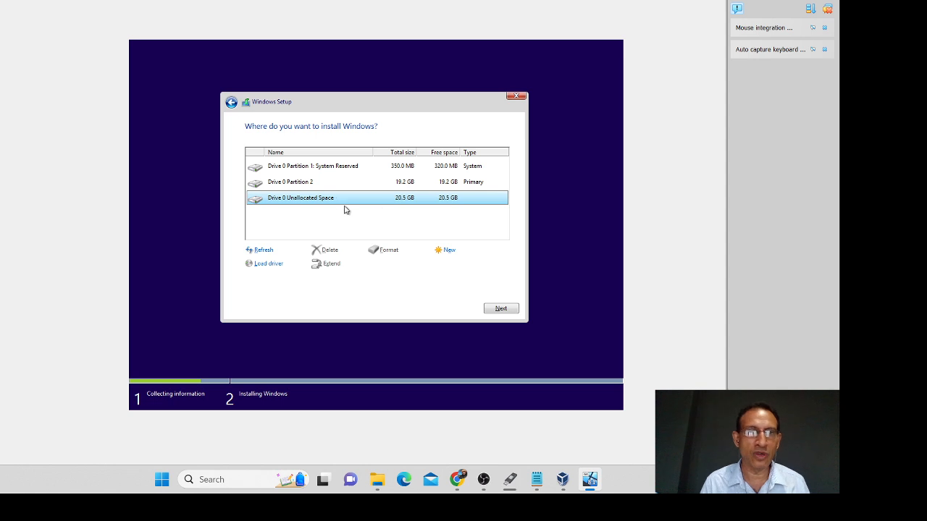
left_click(366, 182)
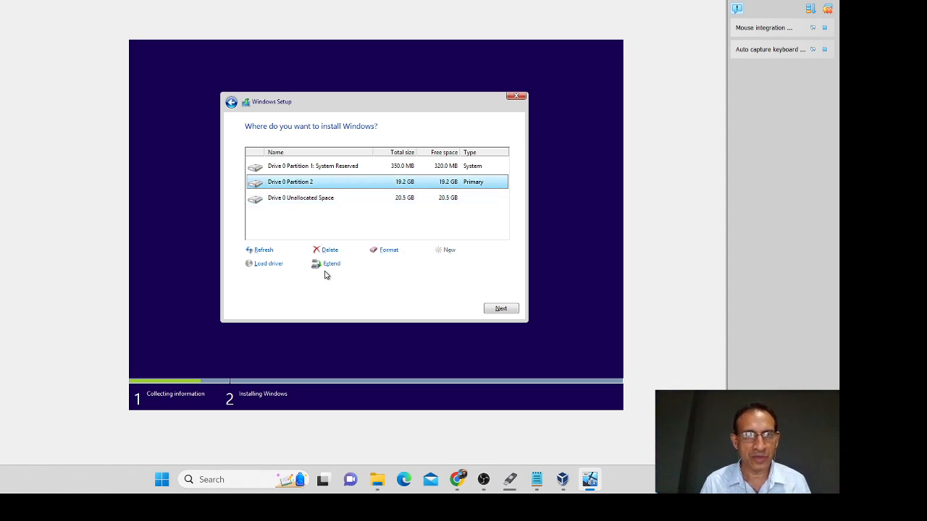
left_click(388, 250)
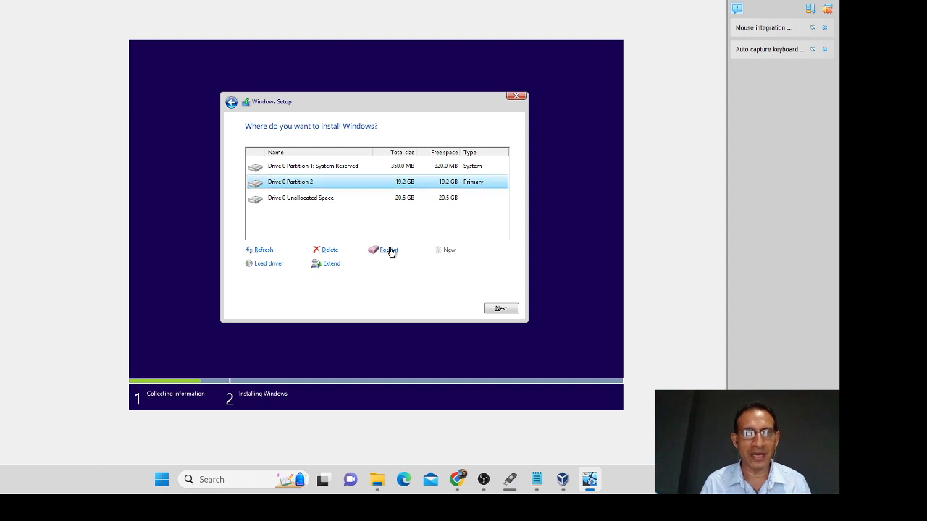
left_click(441, 265)
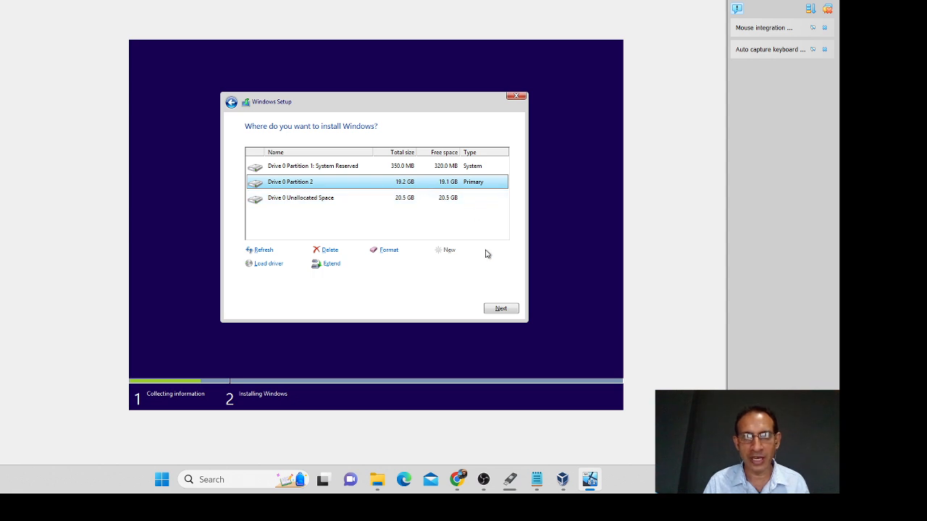
left_click(498, 310)
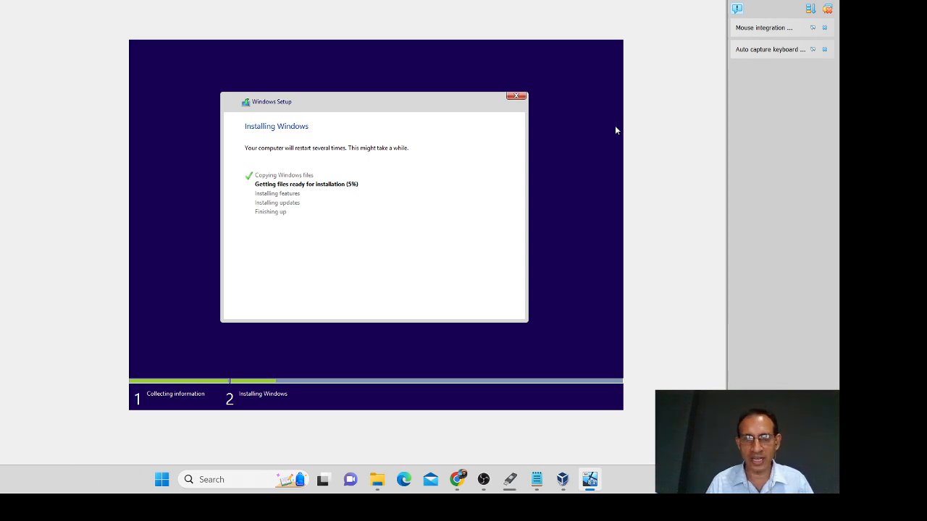
key("alt+Tab")
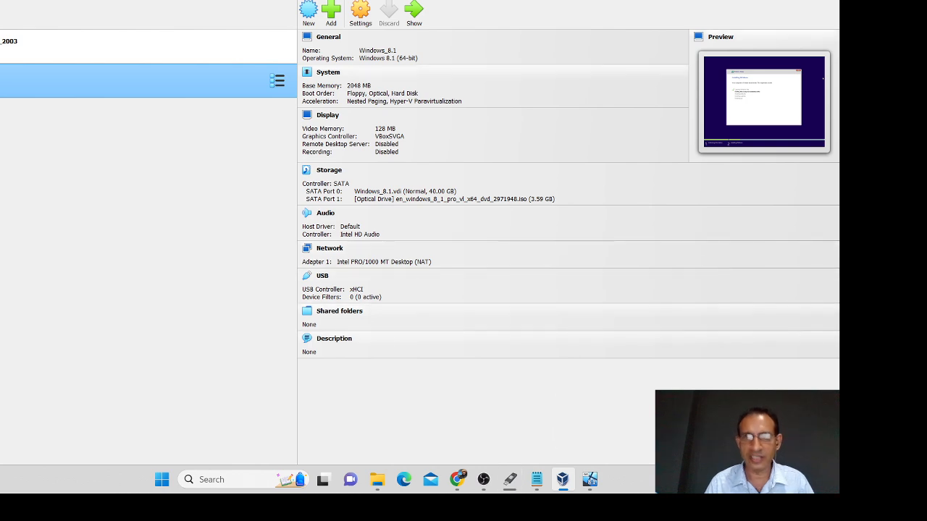
left_click(509, 479)
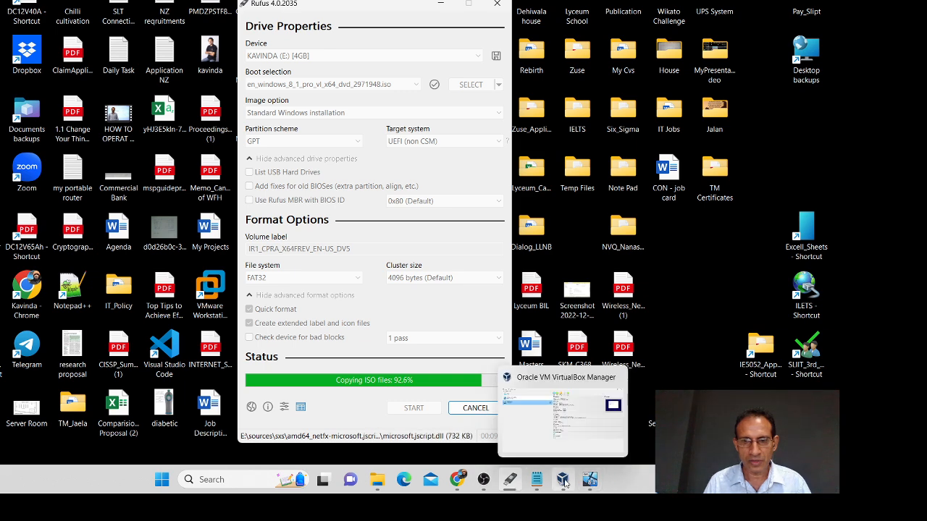
left_click(563, 479)
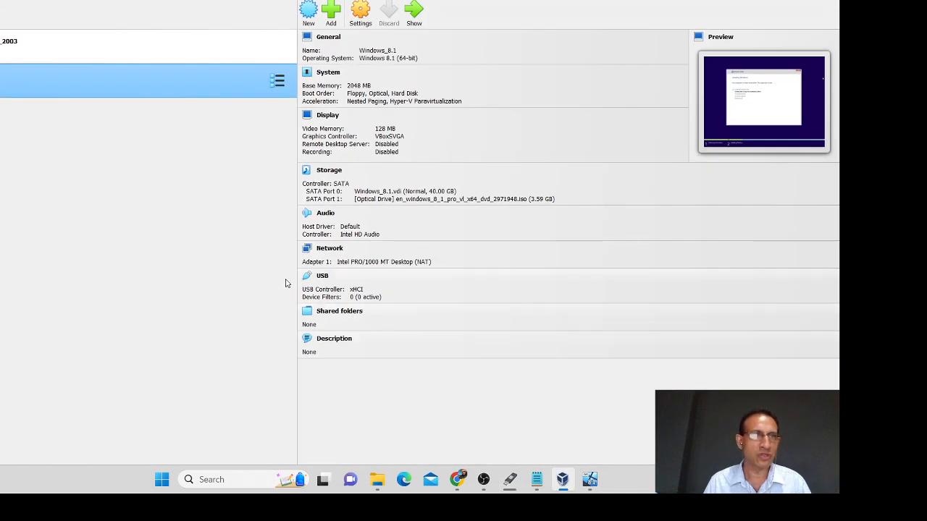
left_click(590, 480)
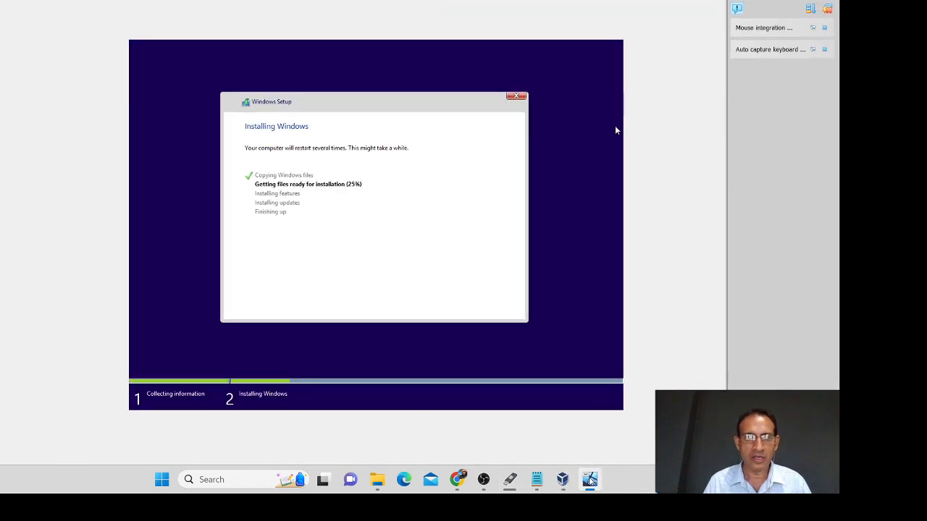
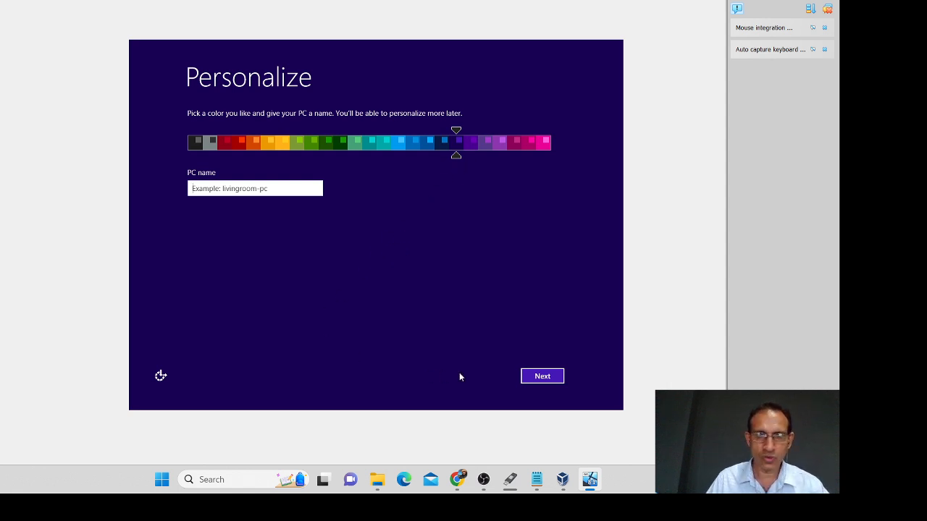
Step: Name the PC 'MyPC' and continue to the Express settings page
left_click(548, 378)
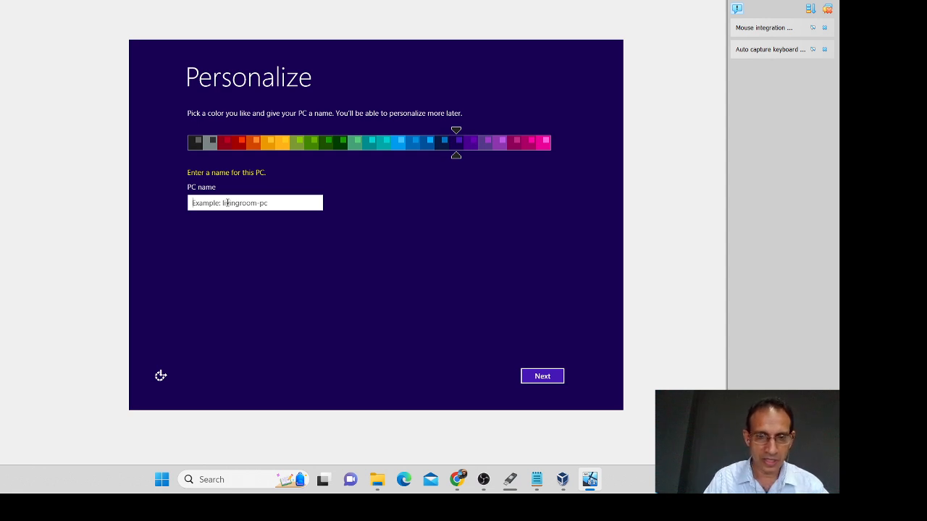
type("M")
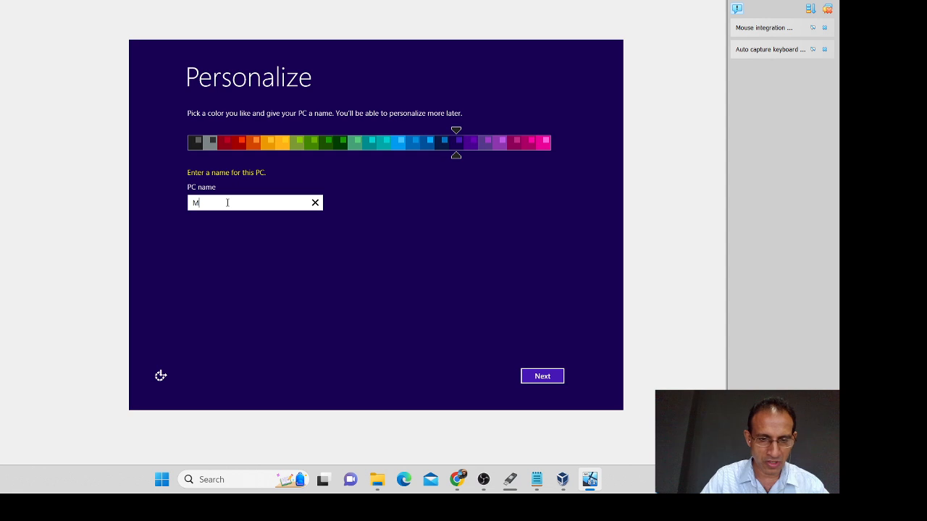
type("yPC")
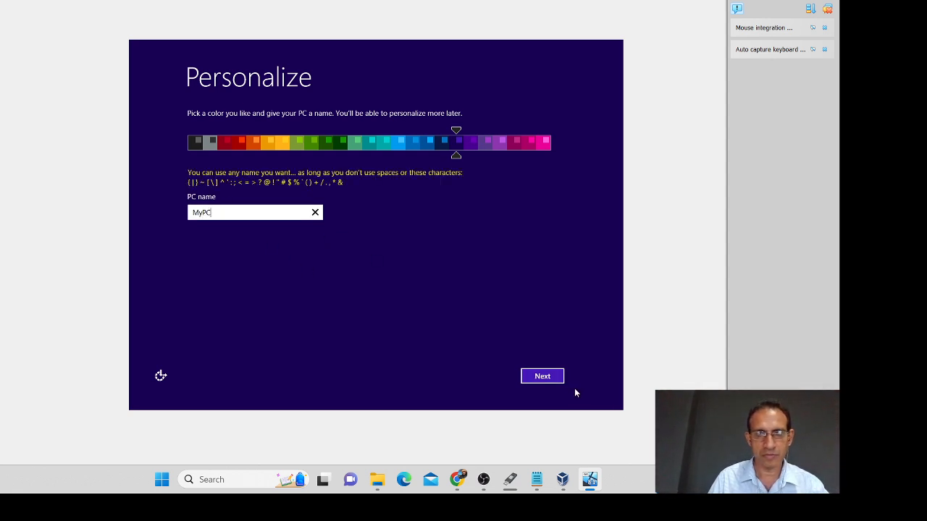
left_click(548, 375)
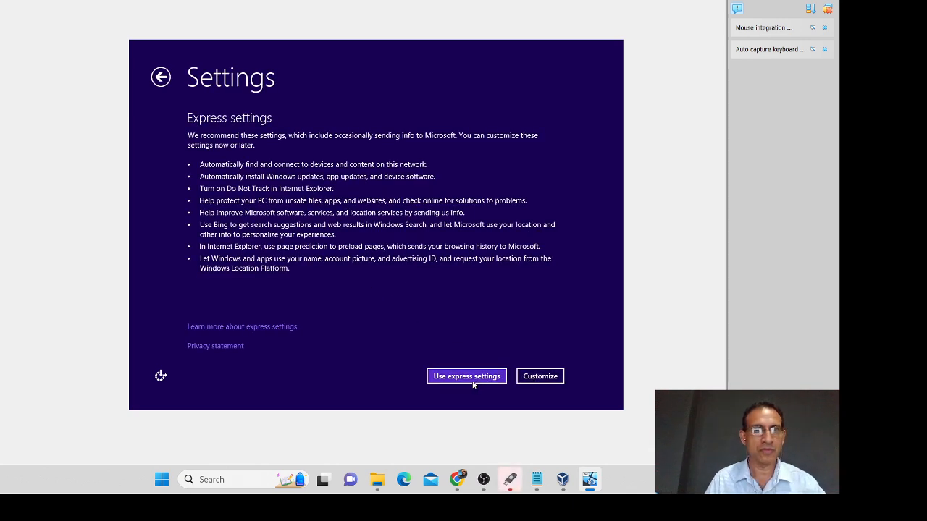
Step: Customize settings: turn on finding devices on home or work networks, keeping other defaults
left_click(525, 379)
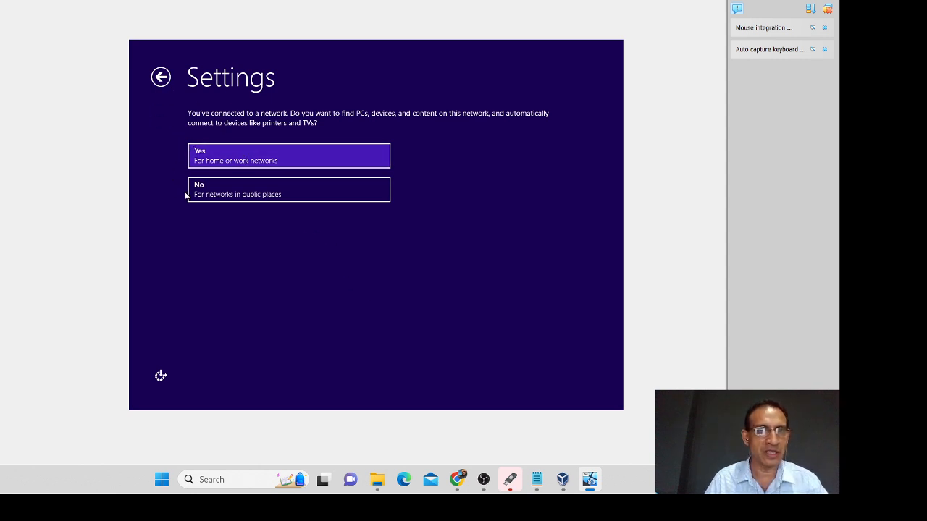
left_click(229, 163)
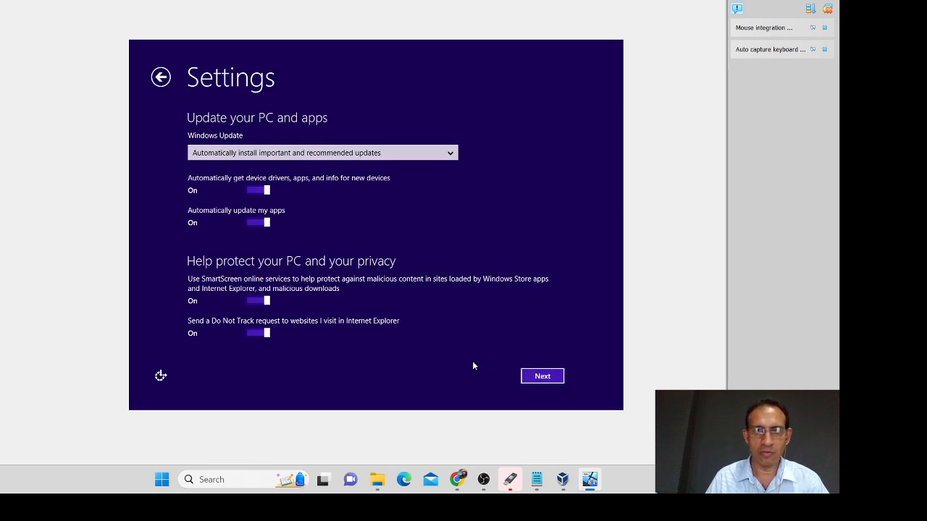
left_click(551, 377)
left_click(537, 380)
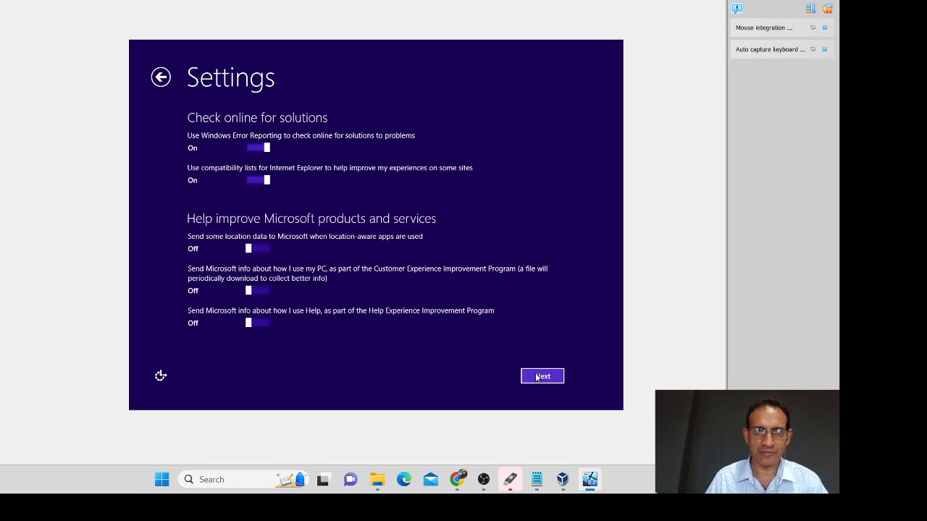
left_click(539, 377)
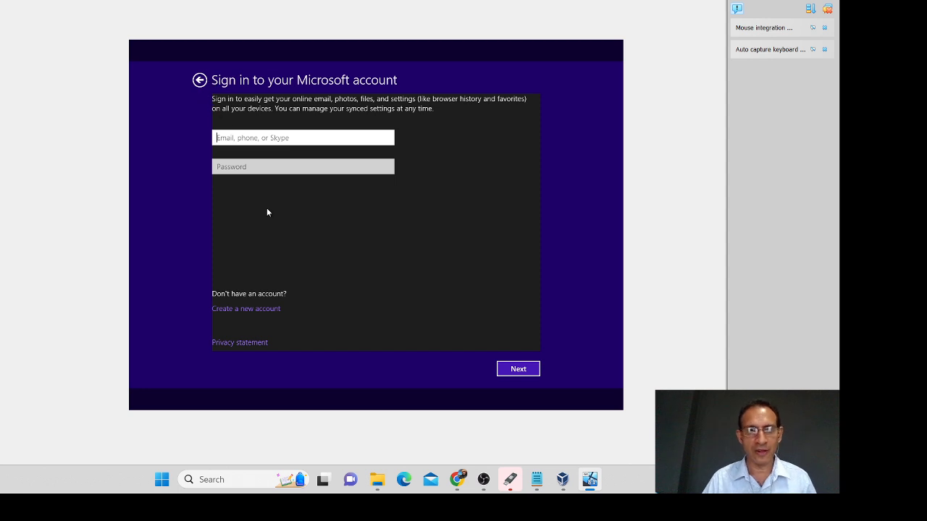
Step: Create a new local account instead of a Microsoft account and enter the user name
left_click(234, 295)
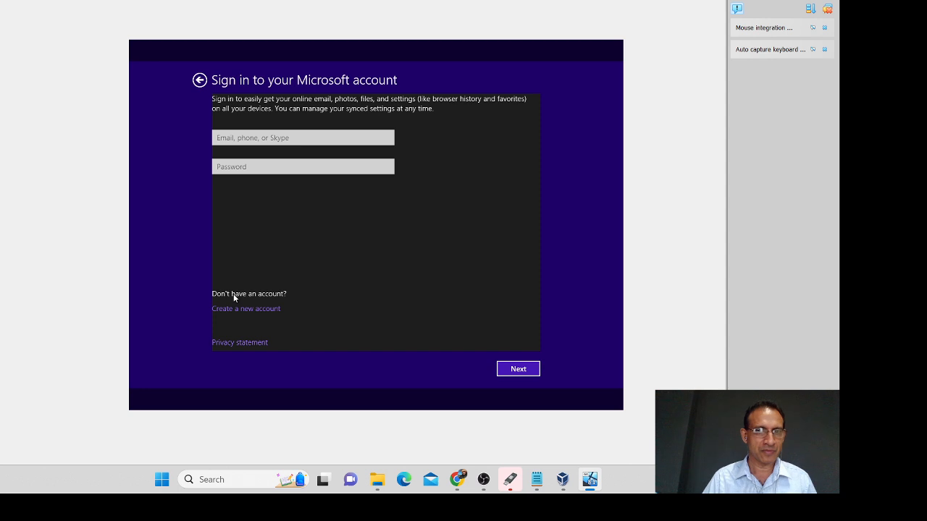
left_click(233, 309)
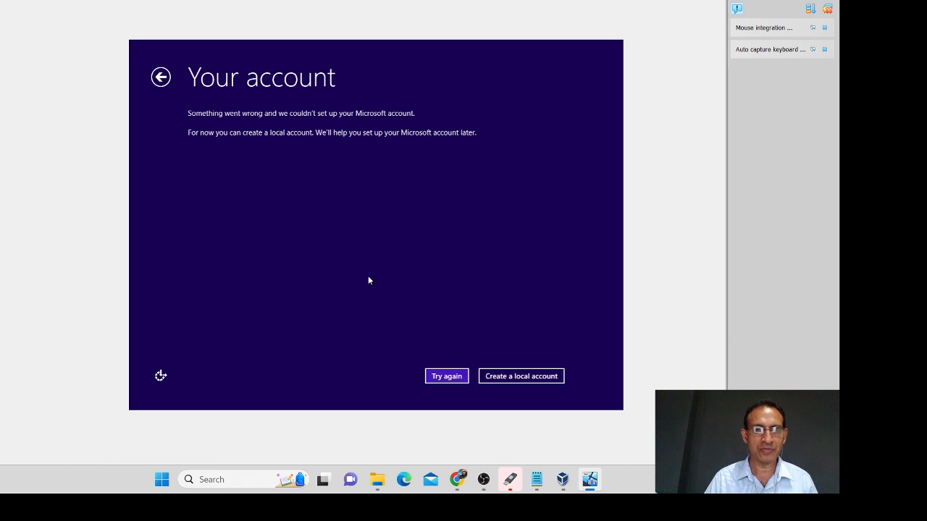
left_click(498, 376)
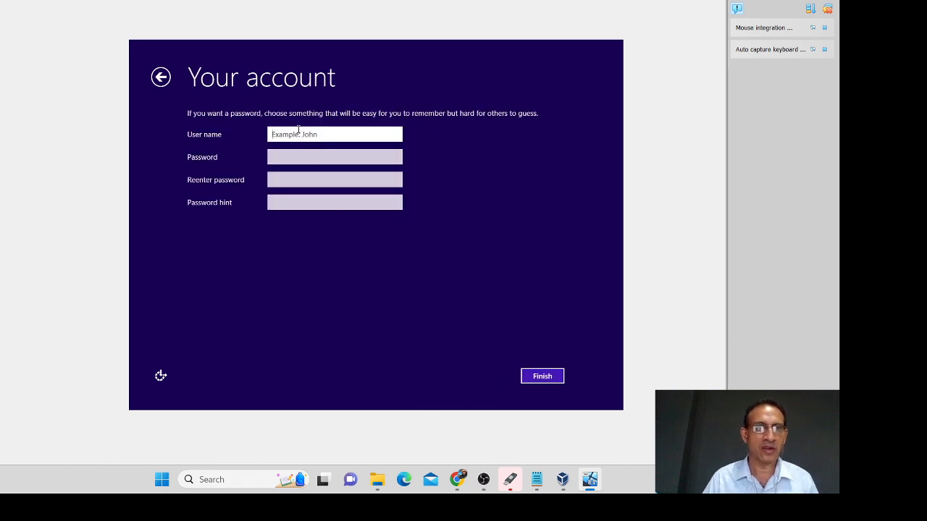
type("Kavinda")
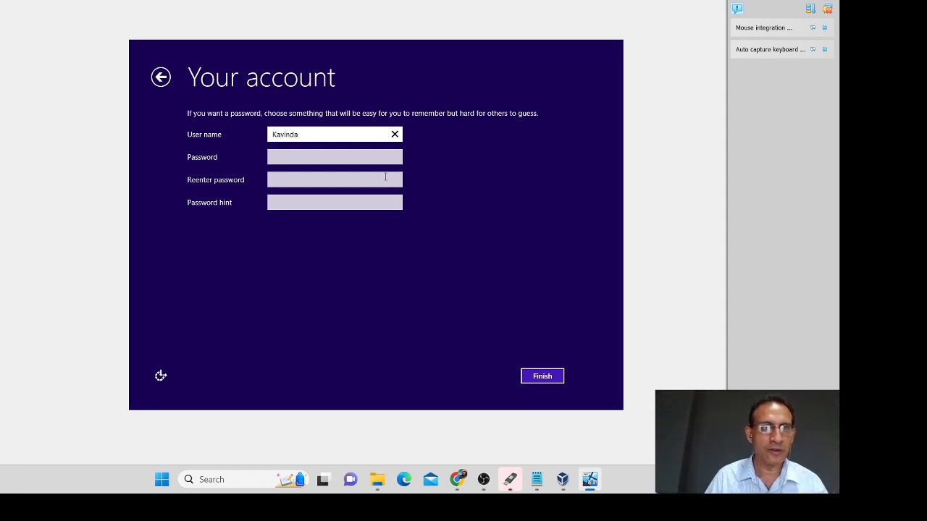
Step: Enter and confirm the account password, add the hint 'My simple password', and finish
left_click(274, 154)
key("Tab")
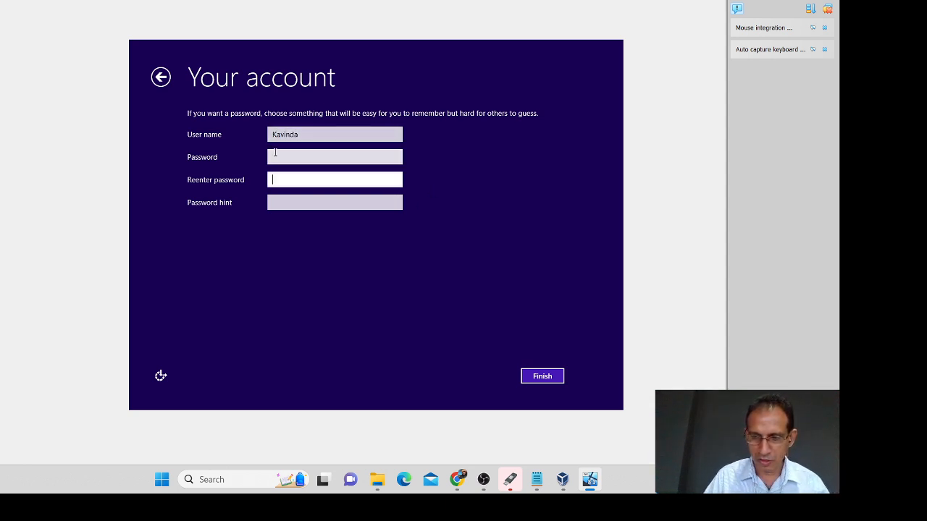
left_click(318, 158)
type("••••••")
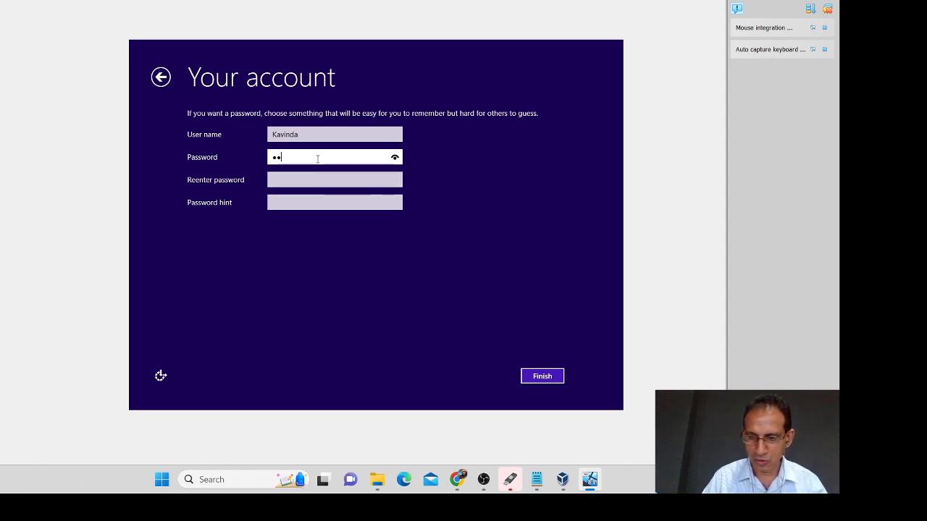
left_click(333, 176)
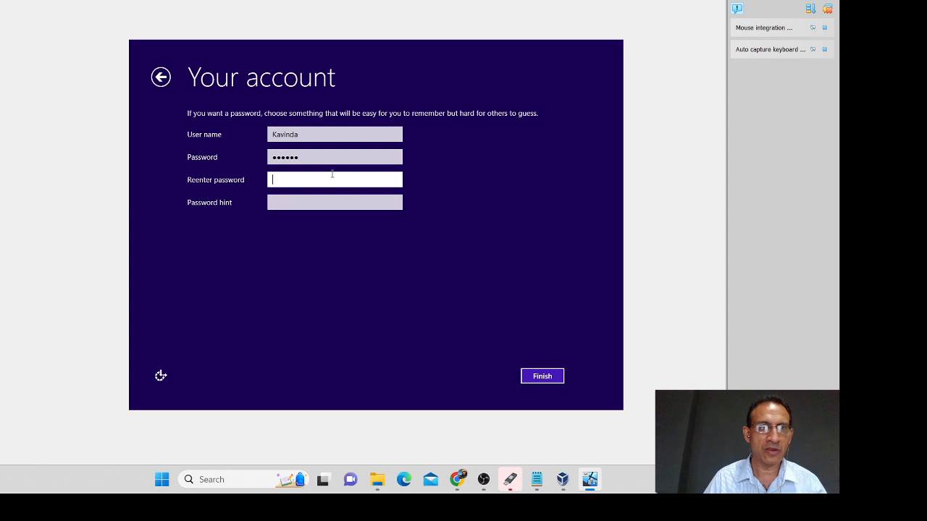
type("••••••")
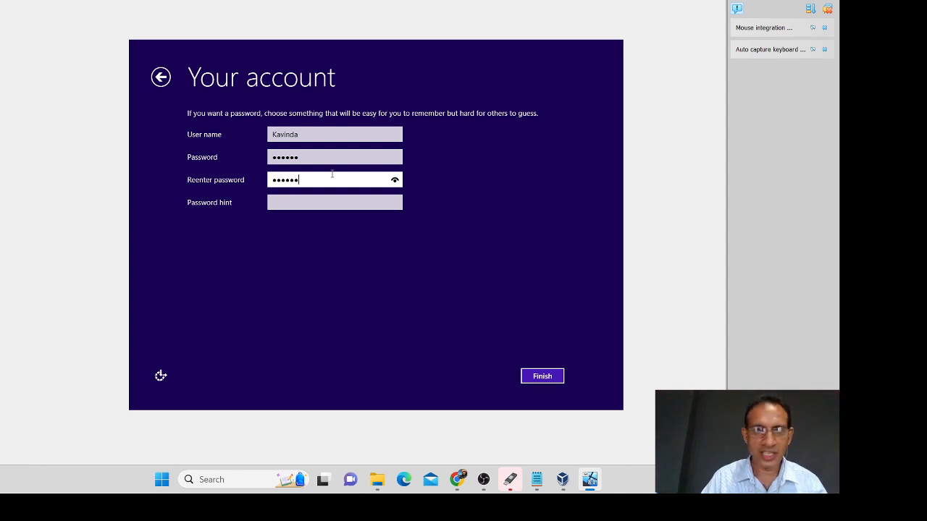
left_click(275, 204)
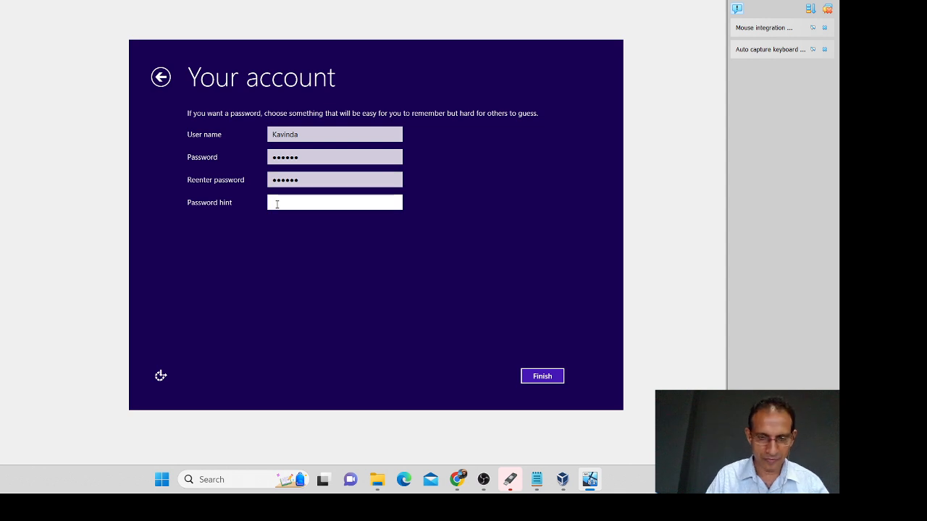
type("My s")
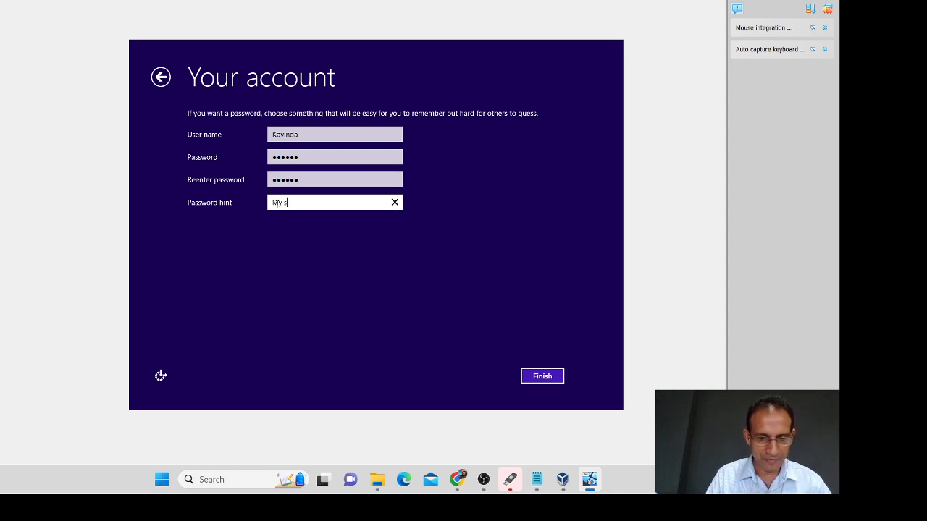
type("imple p")
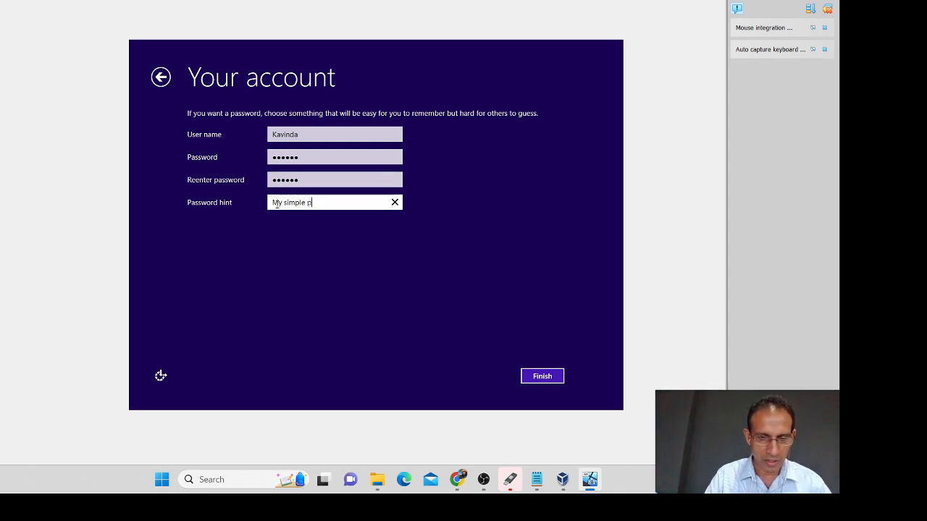
type("assword")
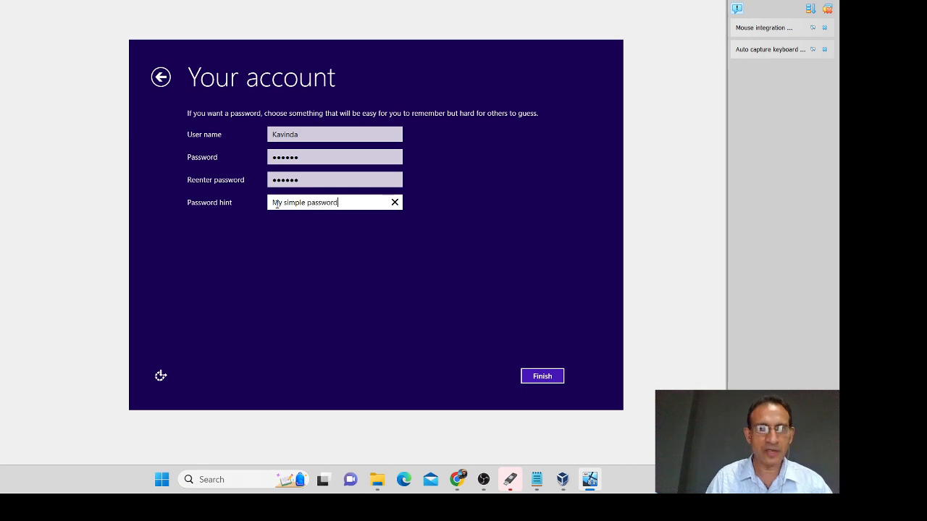
left_click(542, 381)
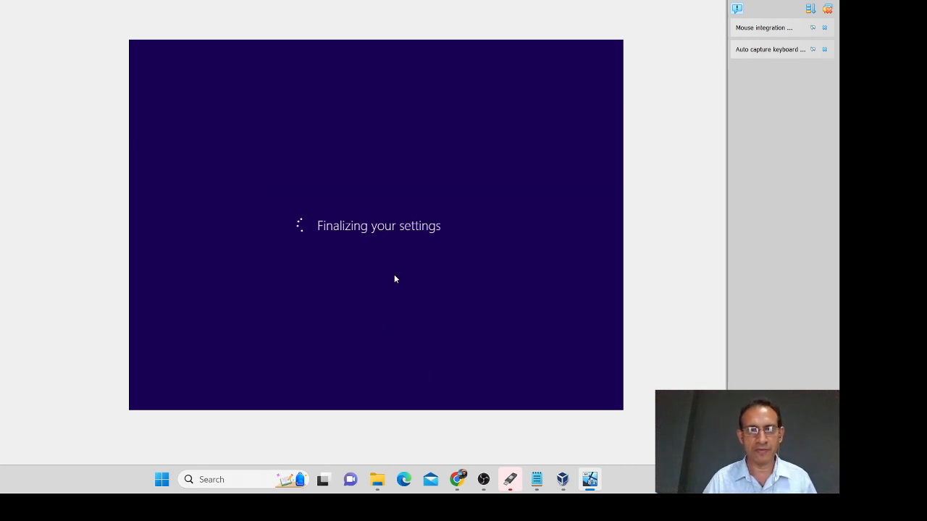
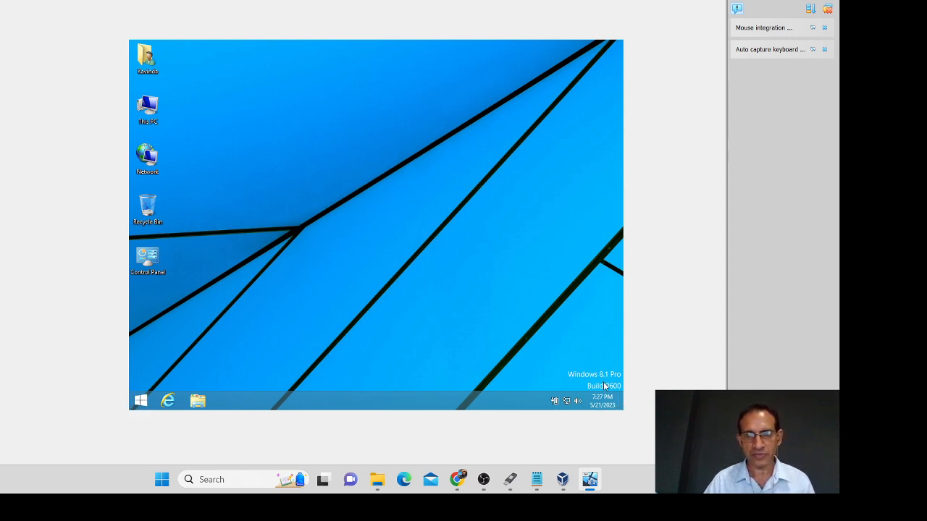
double_click(153, 107)
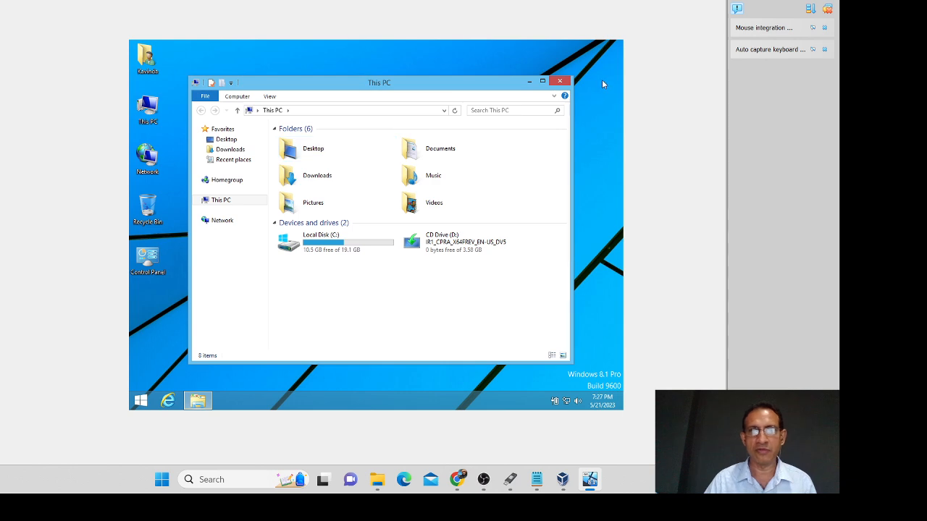
left_click(562, 80)
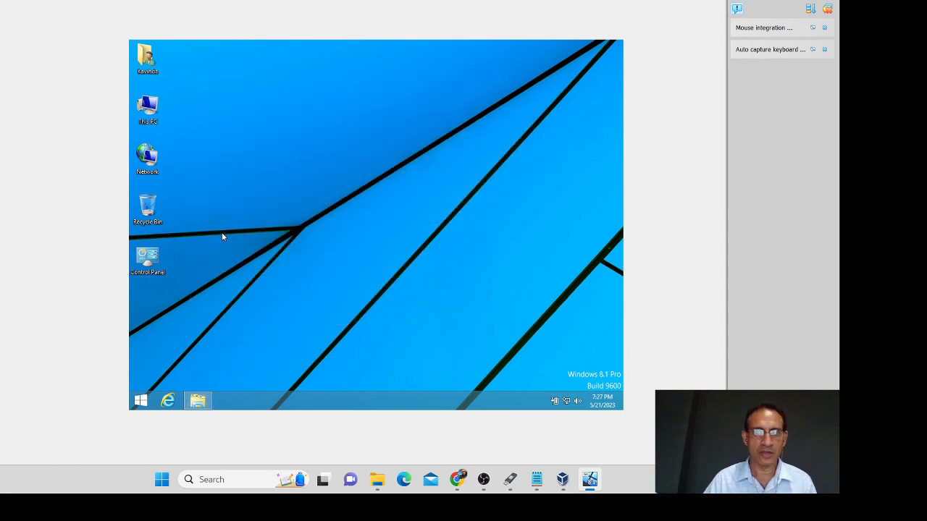
left_click(141, 401)
scroll(171, 377, "down", 2)
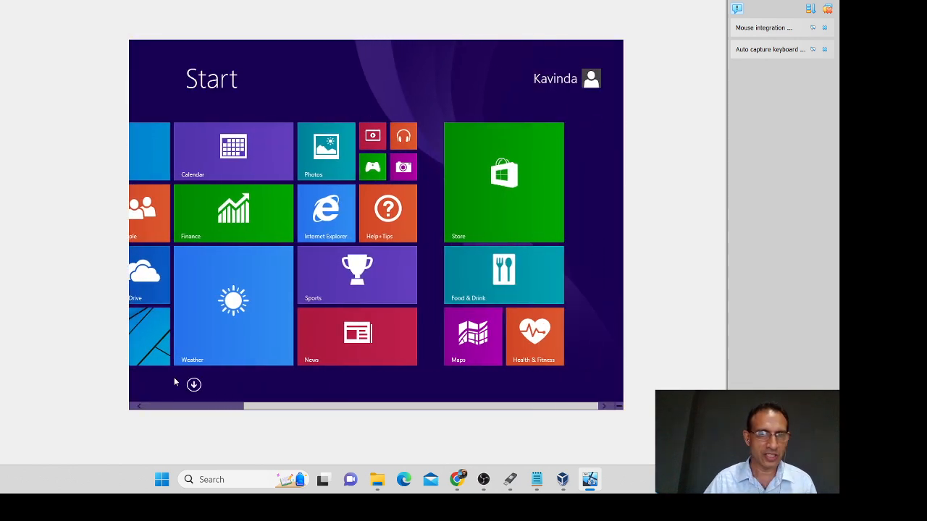
left_click(192, 386)
left_click(517, 77)
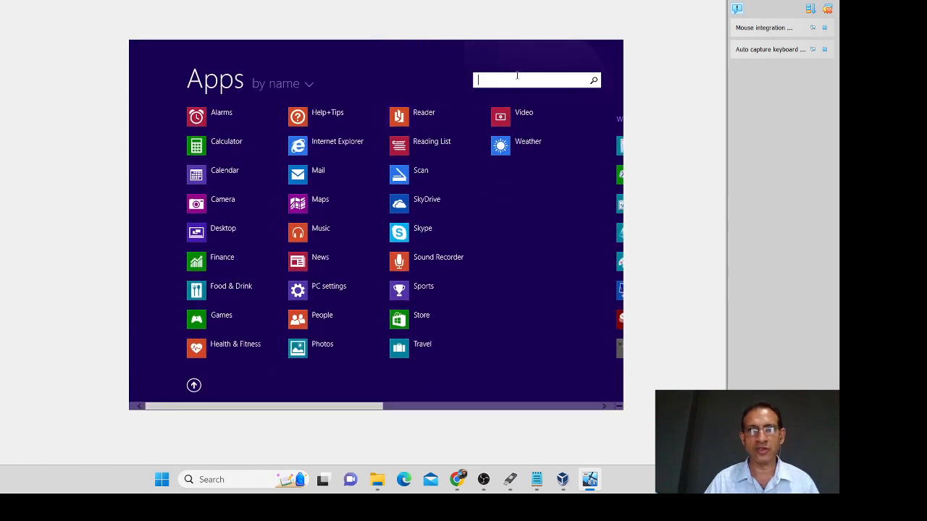
type("cmd")
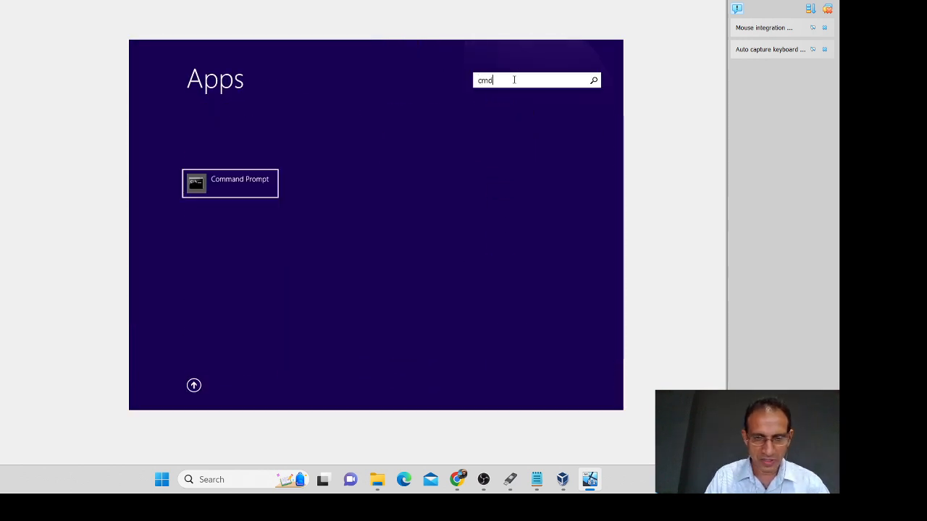
key("Return")
type("ping www")
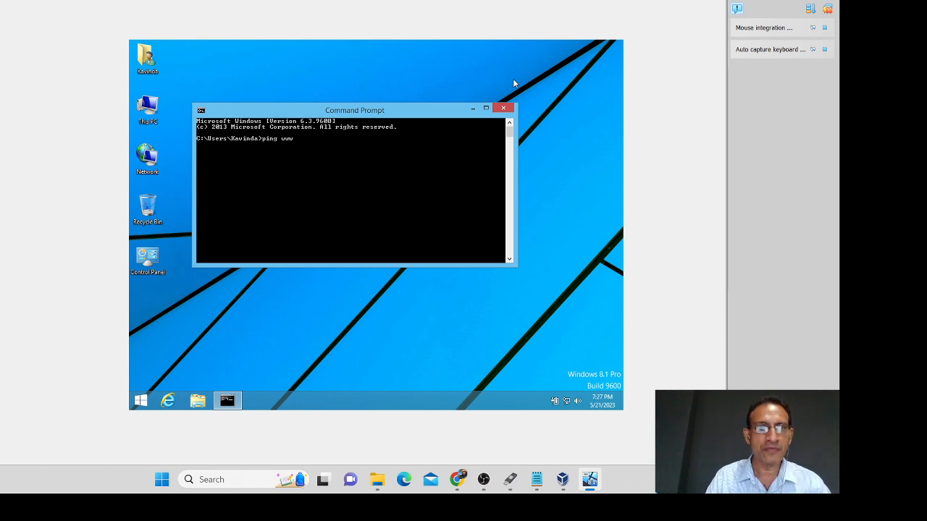
type(".google.co")
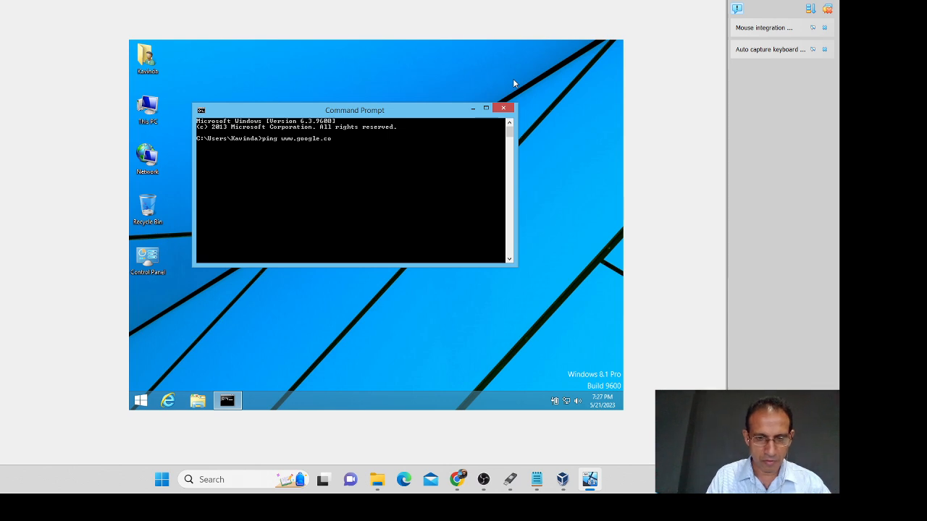
type("m")
key("Return")
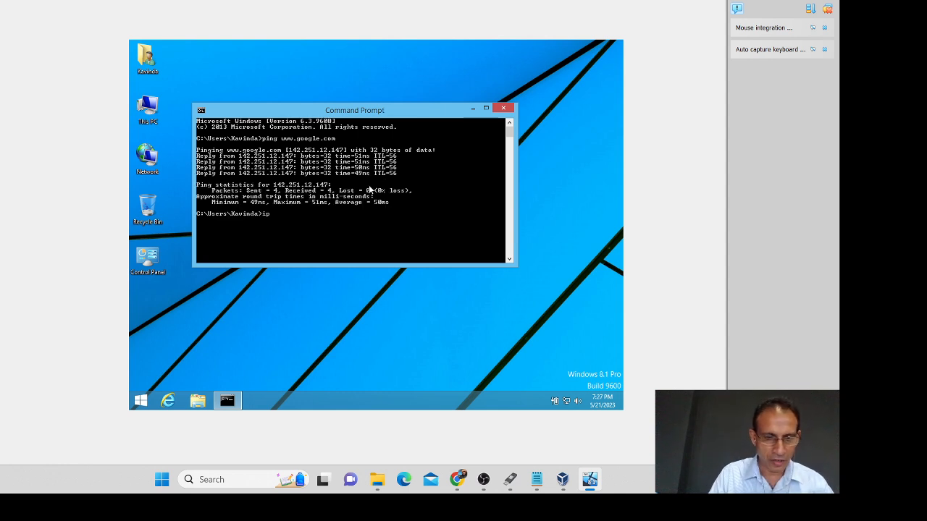
Step: Run ipconfig /all and read the adapter details: IPv4 10.0.2.15, gateway 10.0.2.2
type("ipconfig/all")
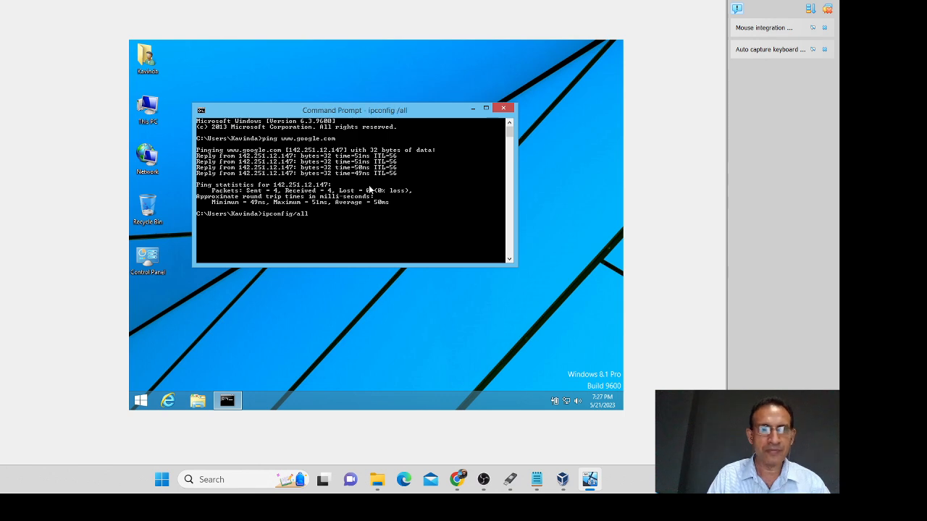
key("Return")
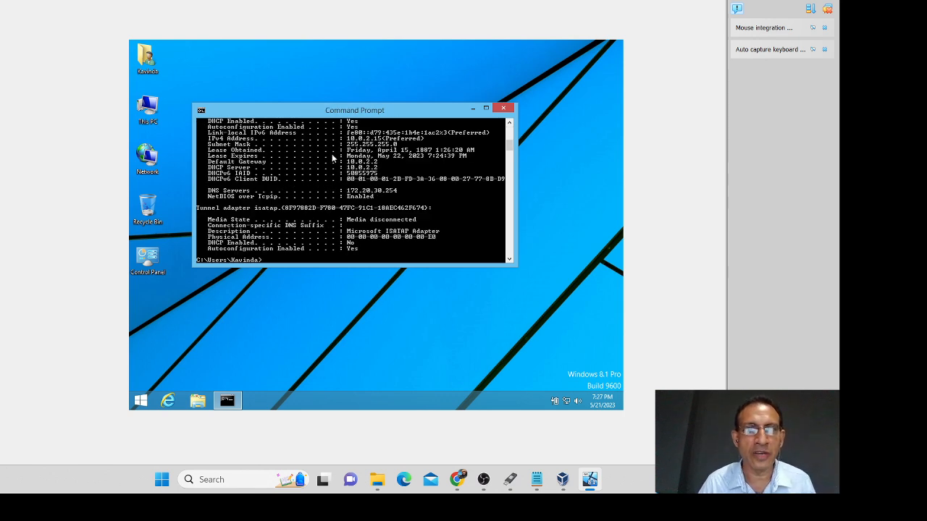
scroll(346, 152, "up", 1)
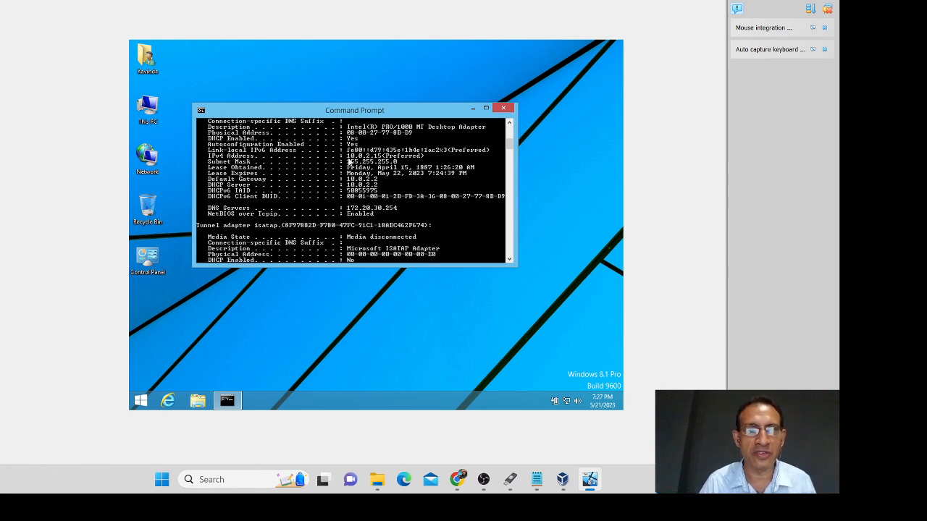
scroll(349, 161, "up", 6)
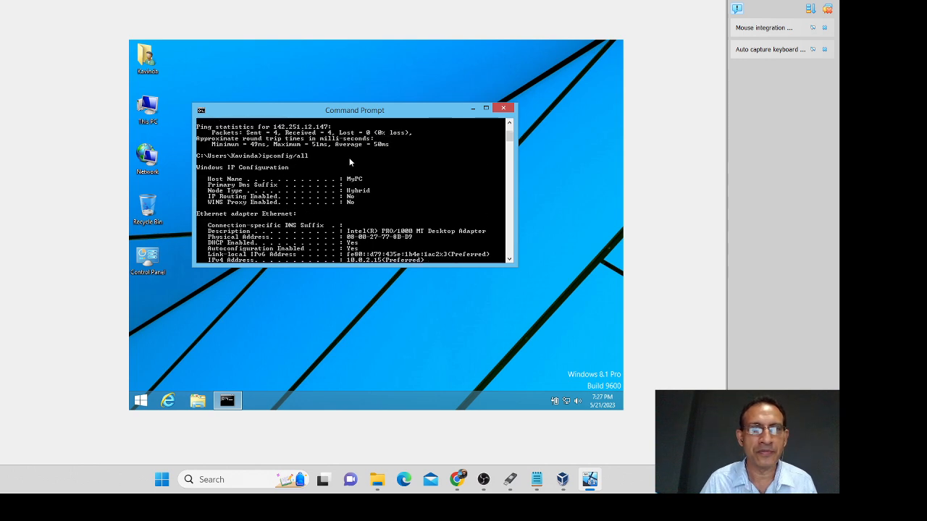
scroll(348, 165, "down", 3)
scroll(347, 166, "up", 6)
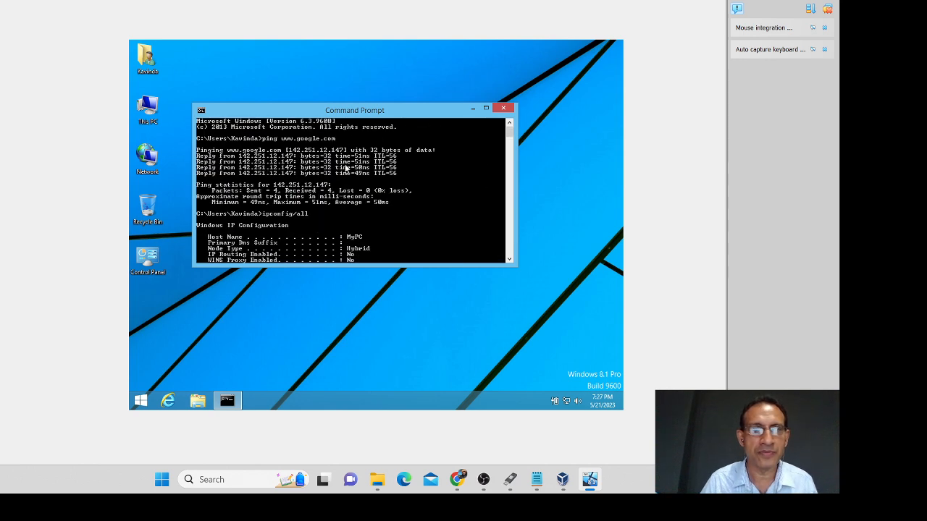
scroll(346, 168, "down", 10)
scroll(346, 167, "down", 5)
scroll(348, 166, "up", 6)
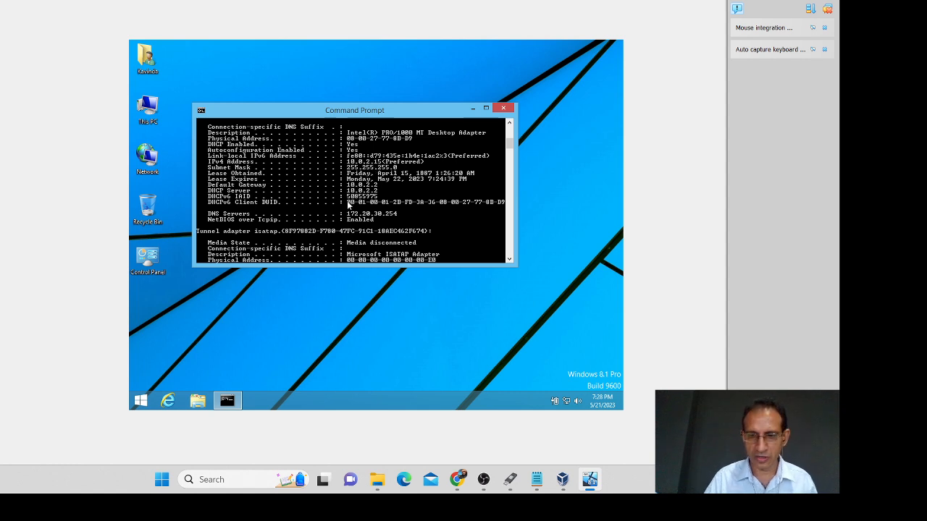
scroll(348, 205, "down", 2)
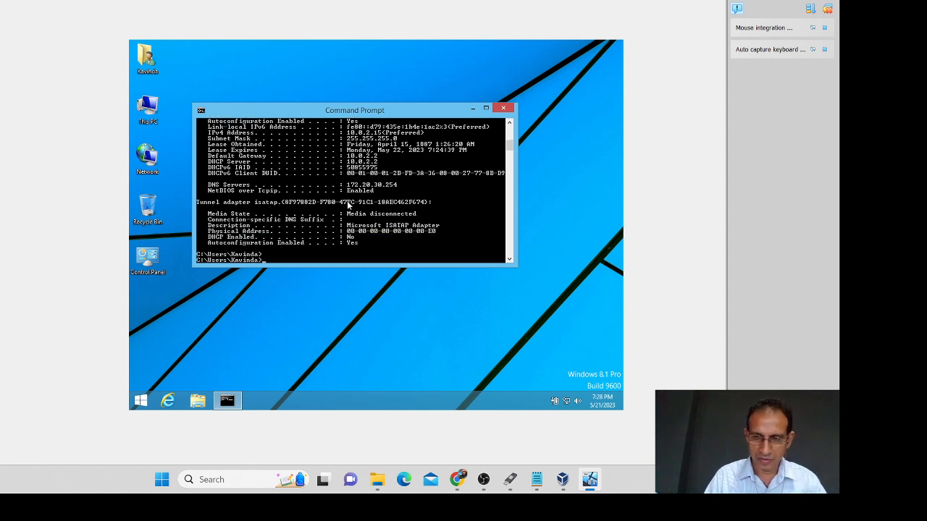
type("ping 10.0.2.")
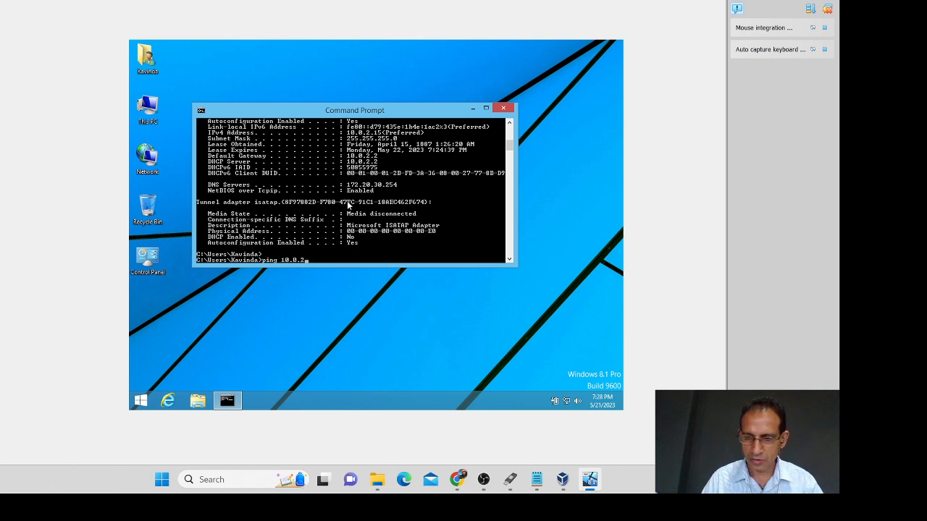
Step: Ping the guest's own address 10.0.2.15 (four replies, 0% loss) and nudge the Command Prompt window
type("15")
key("Return")
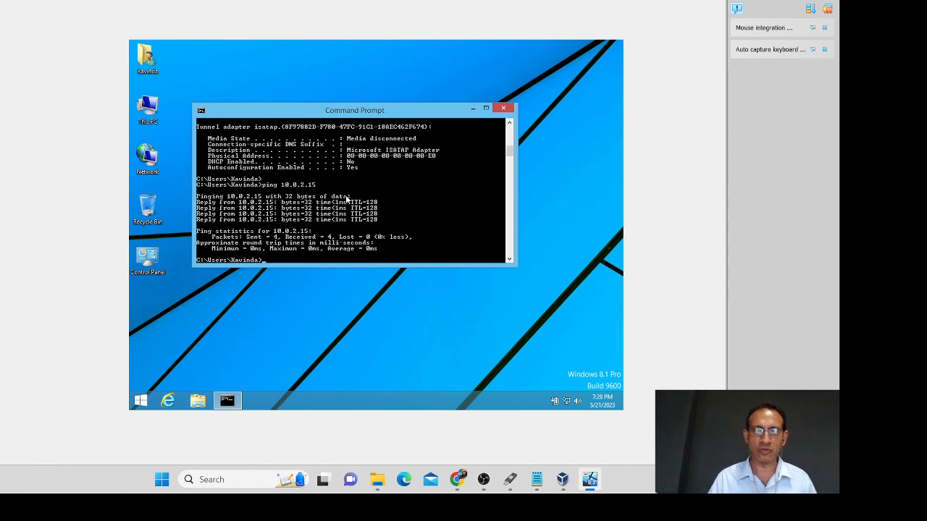
left_click_drag(375, 112, 393, 141)
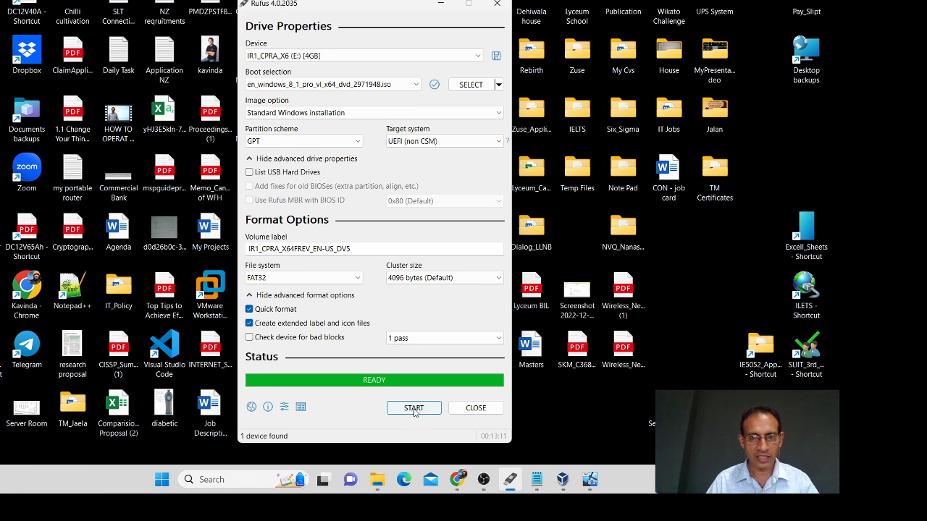
Step: Close Rufus and browse the IR1_CPRA_X6 (E:) drive and Temp (Z:) in File Explorer
left_click(475, 410)
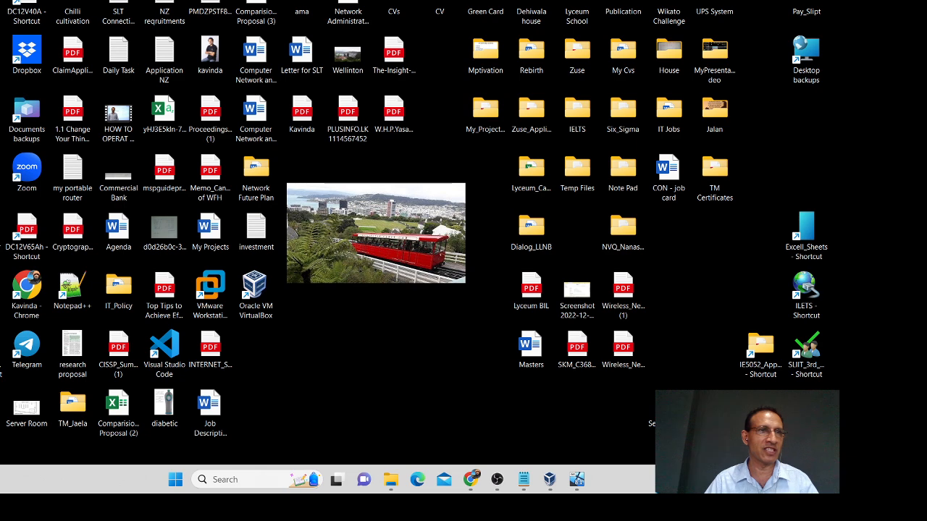
key("super+e")
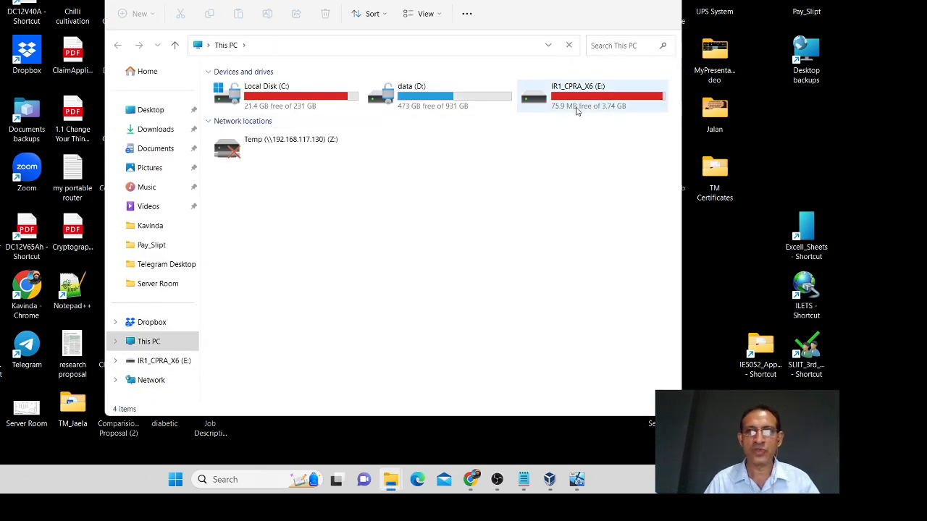
left_click(576, 101)
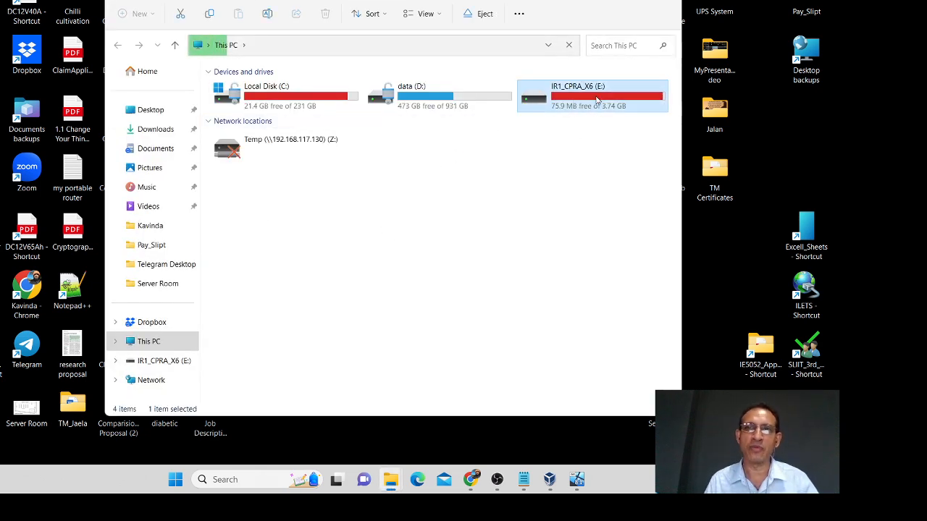
double_click(595, 102)
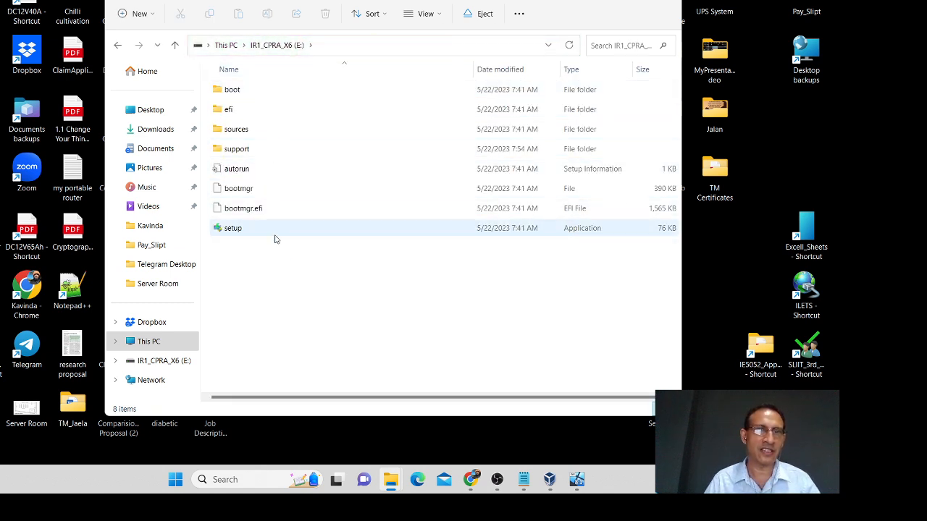
left_click(174, 46)
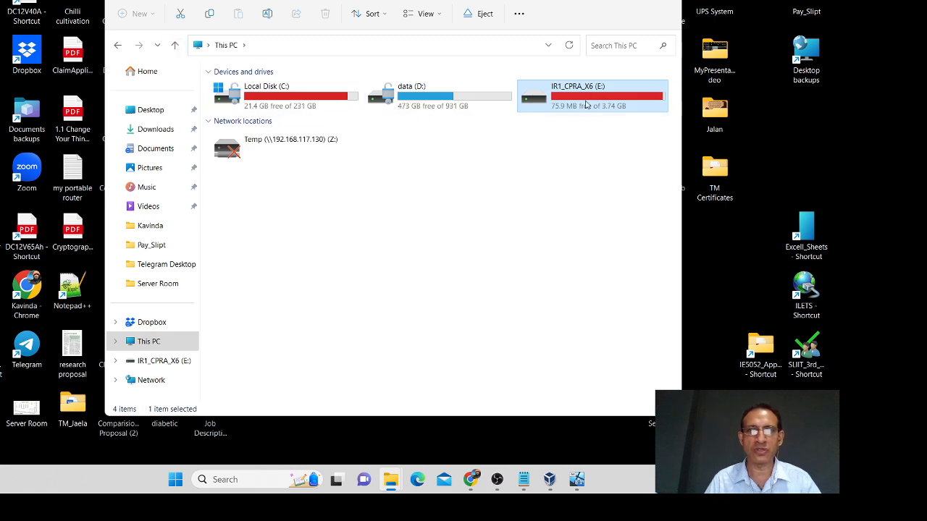
double_click(321, 143)
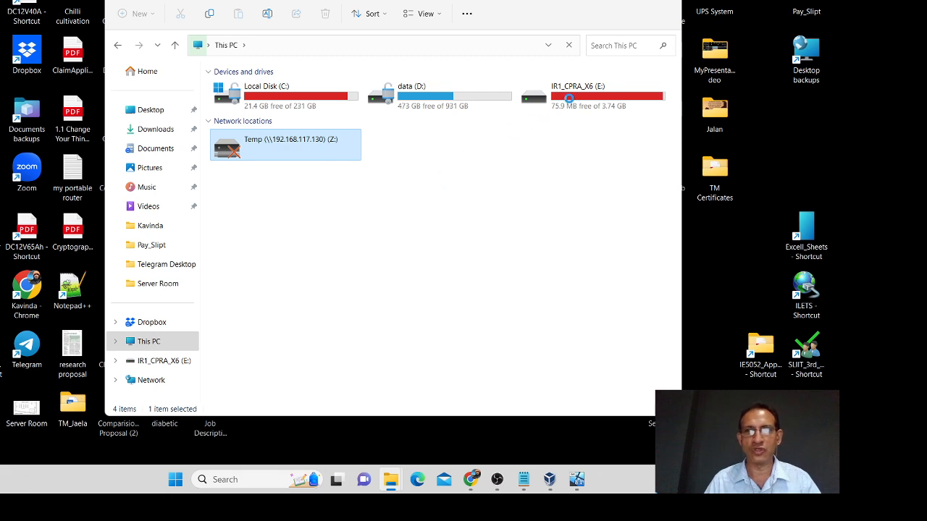
Step: Bring VirtualBox Manager forward and show the Windows_8.1 machine's details
left_click(551, 480)
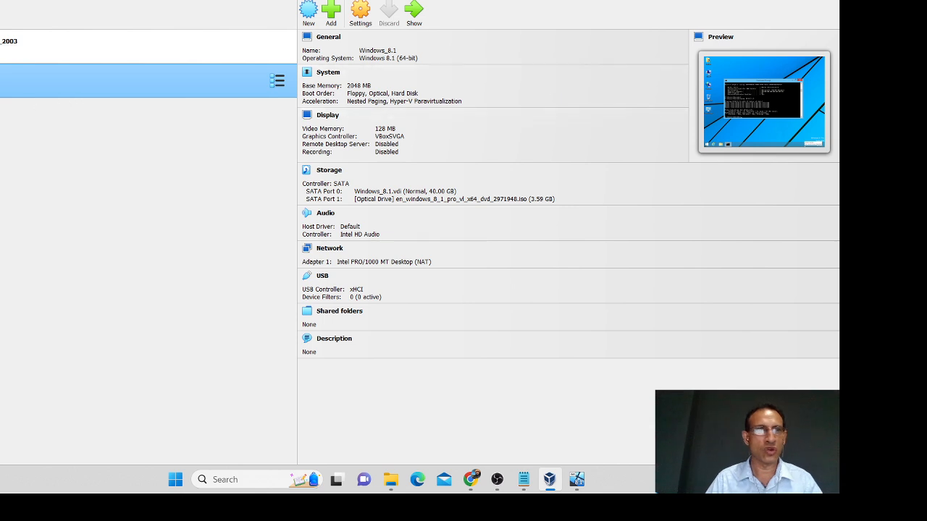
left_click(1, 47)
left_click(1, 84)
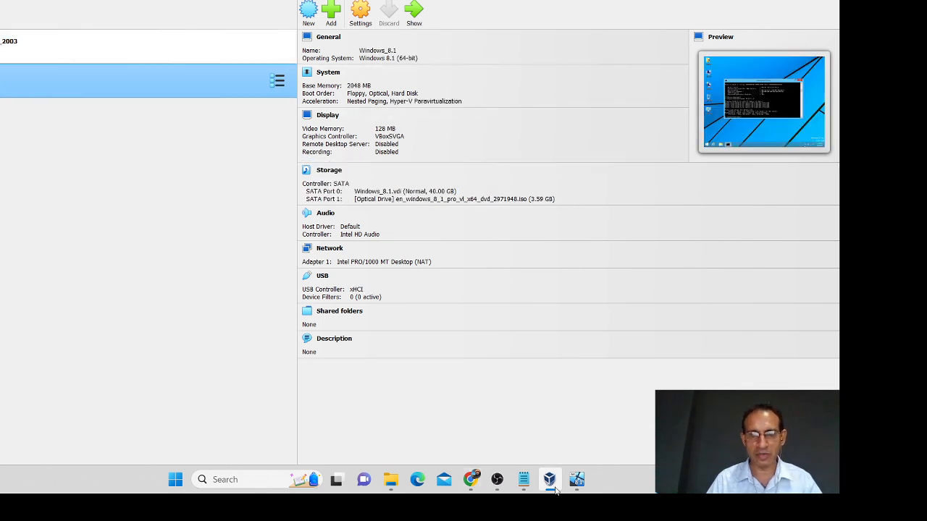
Step: Sign out of the Windows 8.1 guest and shut it down from the sign-in screen's power menu
left_click(577, 479)
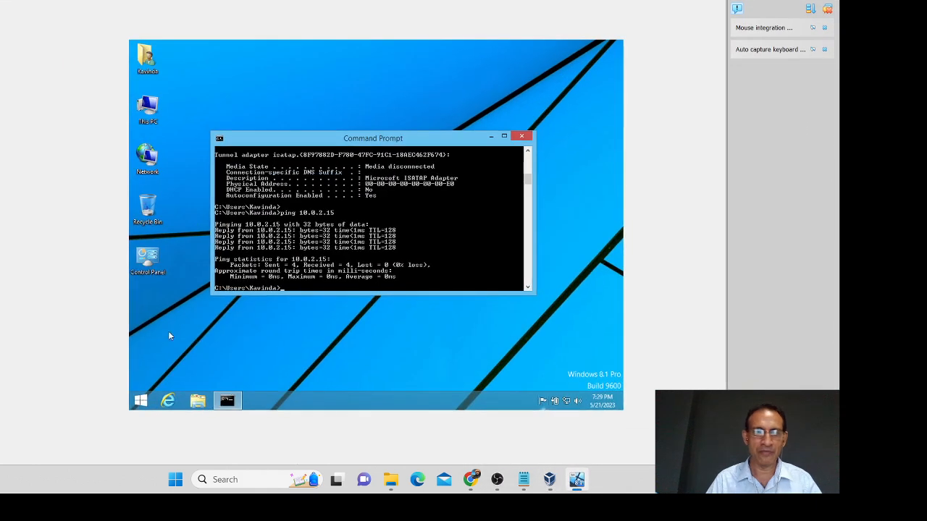
left_click(142, 400)
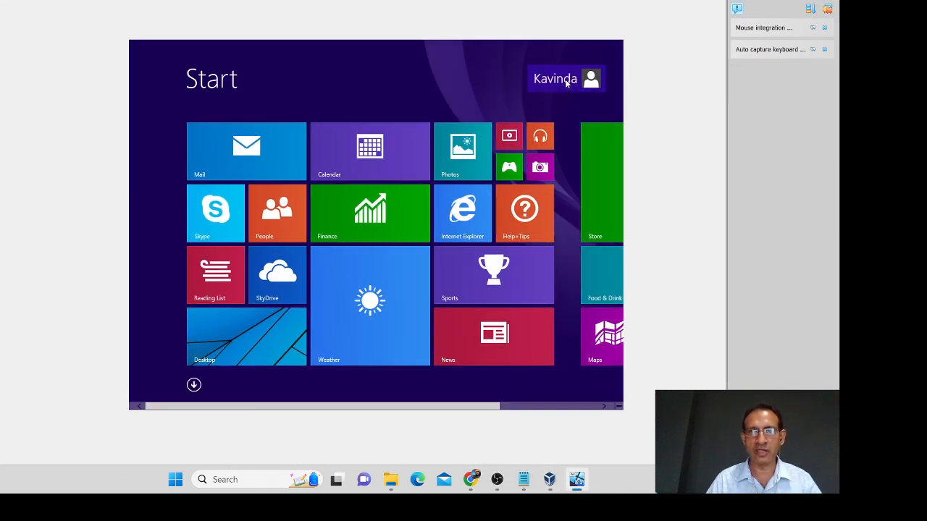
left_click(572, 80)
left_click(515, 144)
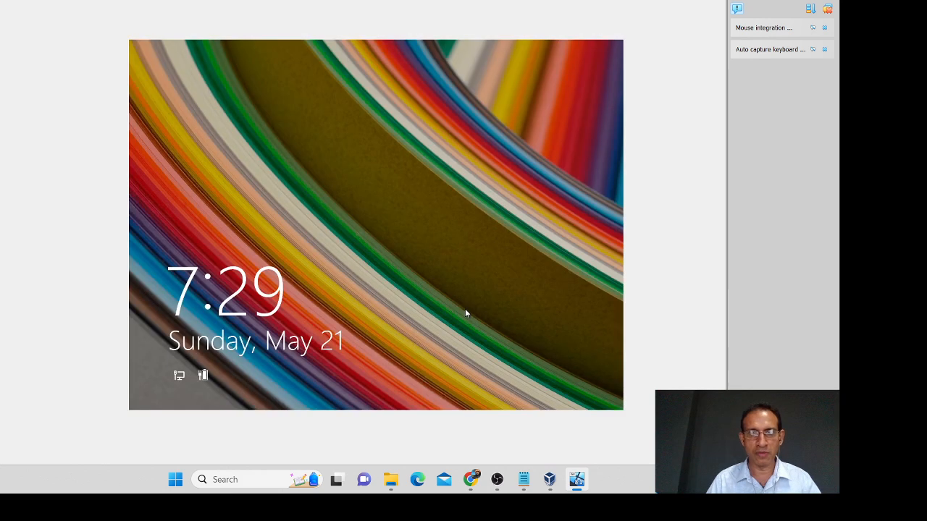
left_click_drag(465, 313, 498, 42)
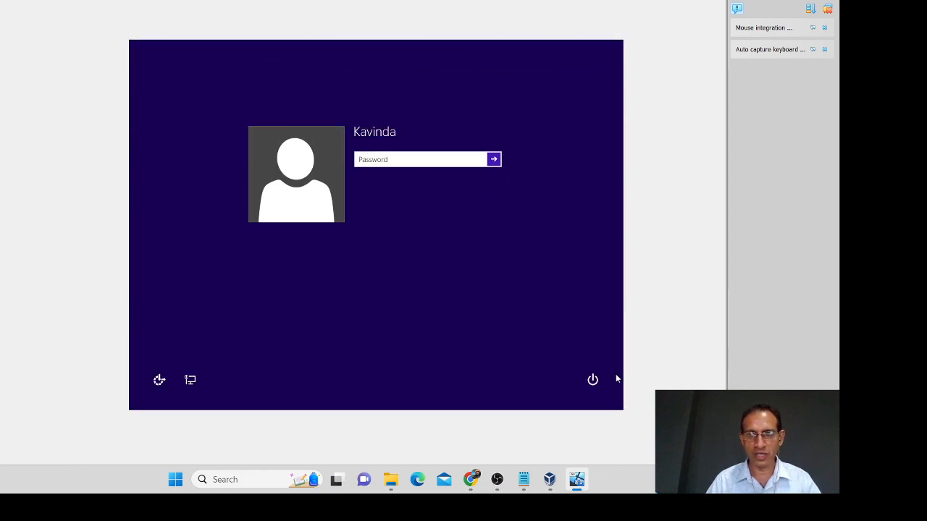
left_click(592, 379)
left_click(586, 336)
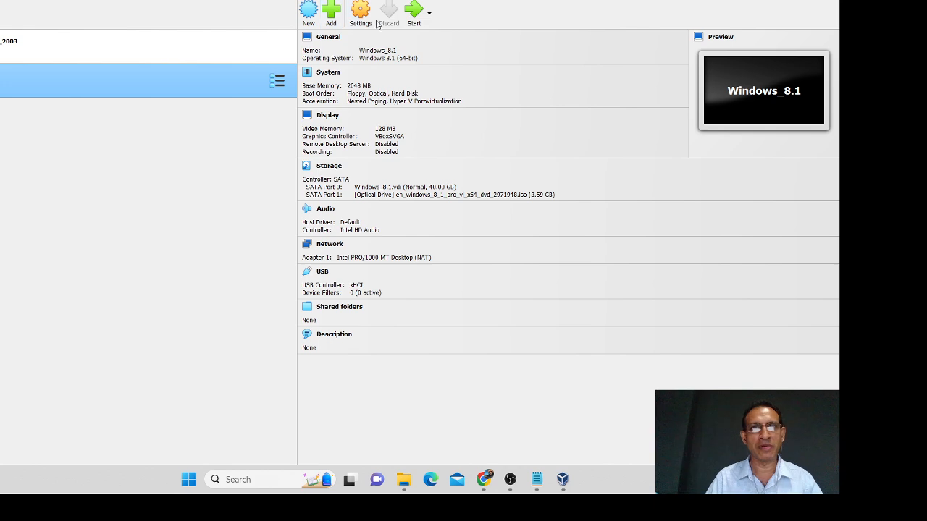
Step: Start a new VM named Windows_8.1_2 (Windows 8.1 64-bit), then select the Folder and ISO Image fields
left_click(309, 12)
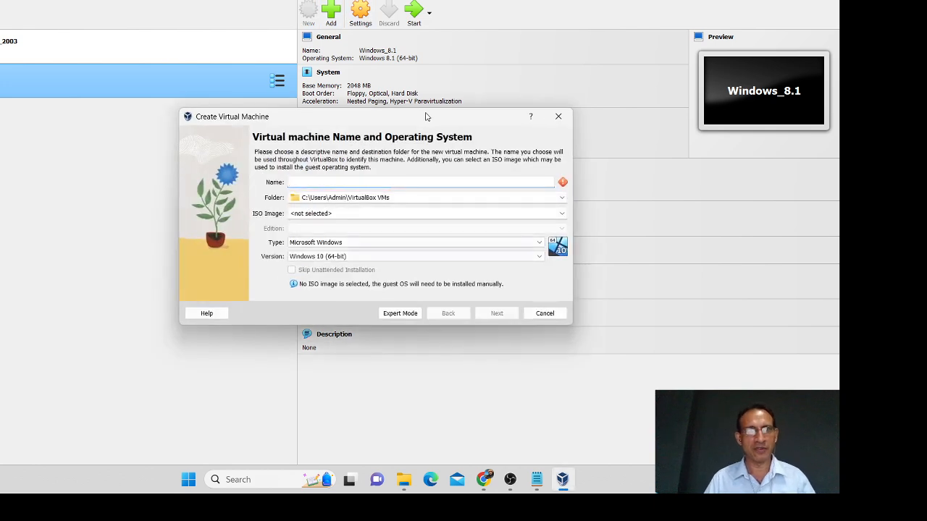
left_click_drag(410, 121, 423, 89)
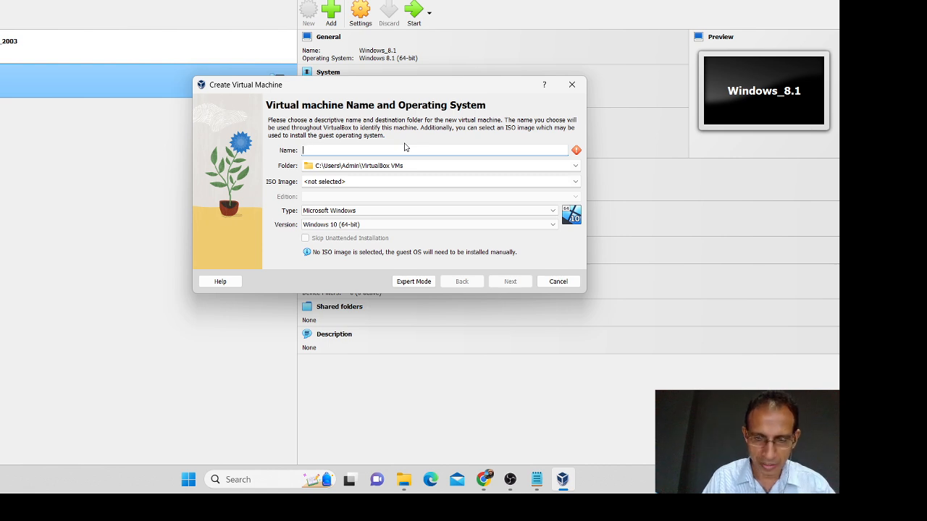
type("Windows_")
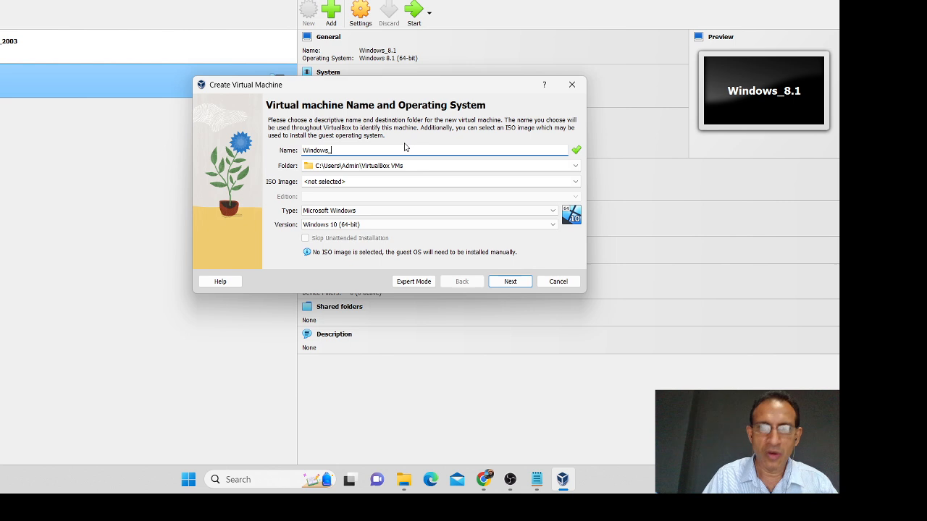
type("8.1_2")
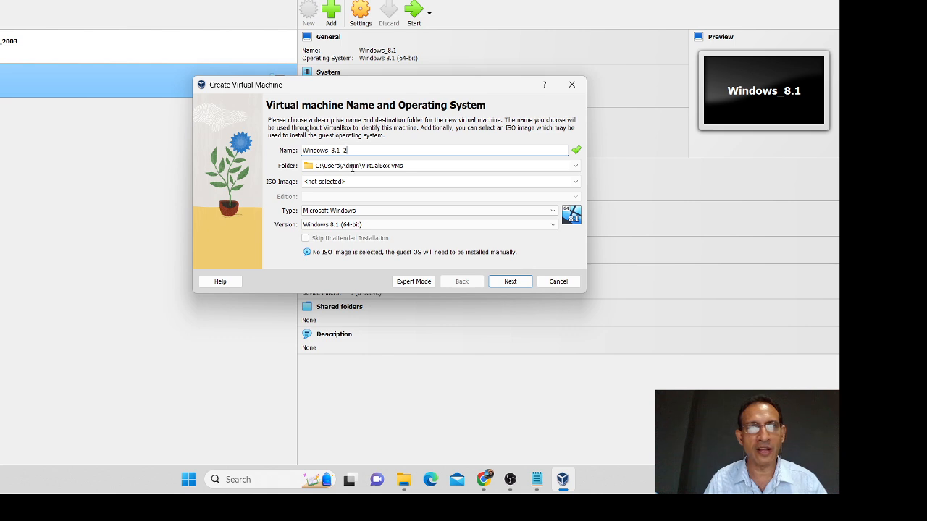
left_click(404, 166)
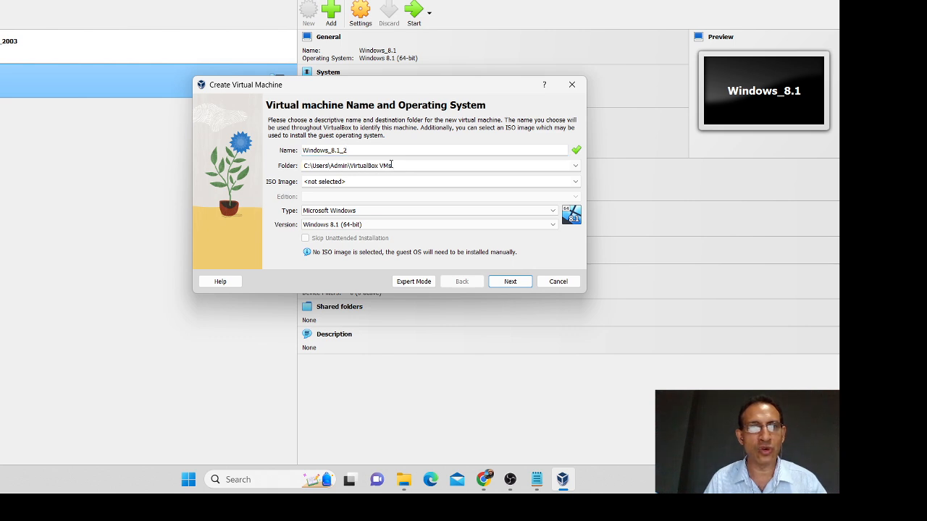
left_click(366, 182)
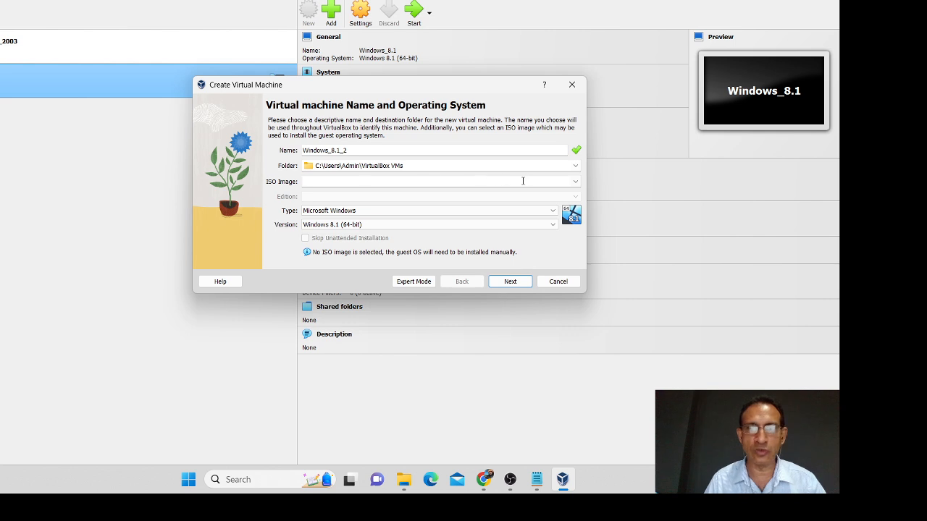
left_click(575, 181)
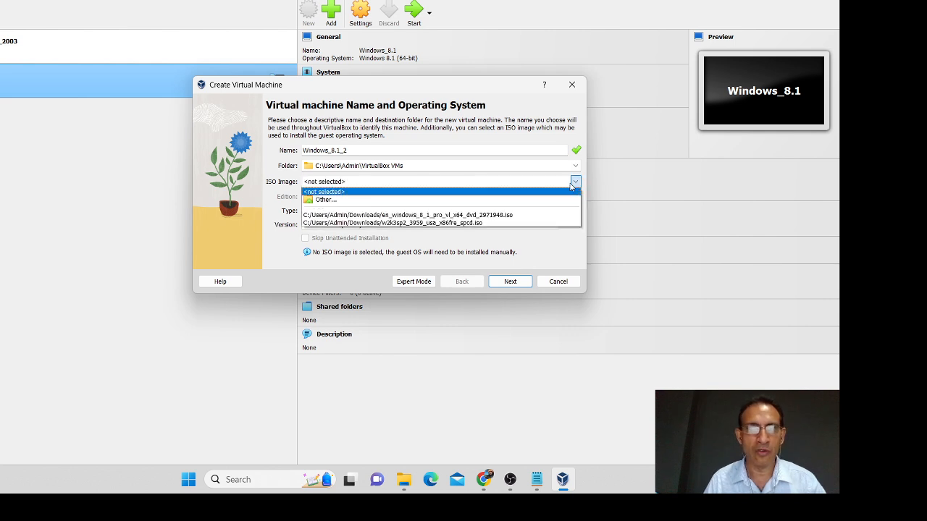
left_click(379, 201)
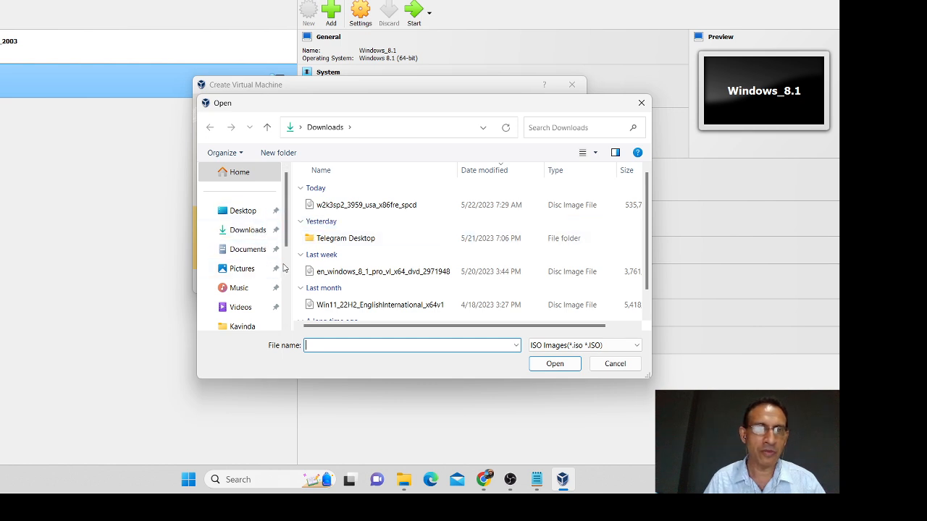
left_click_drag(286, 230, 287, 313)
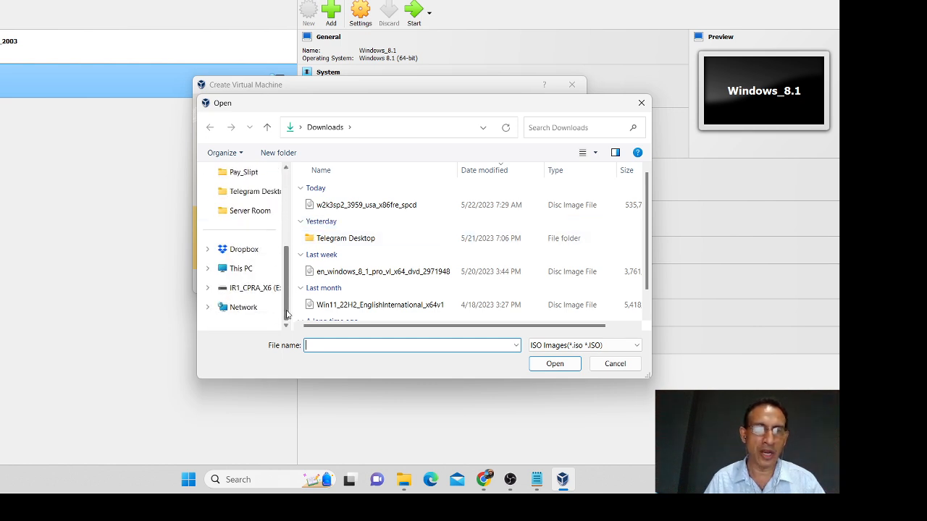
left_click(247, 269)
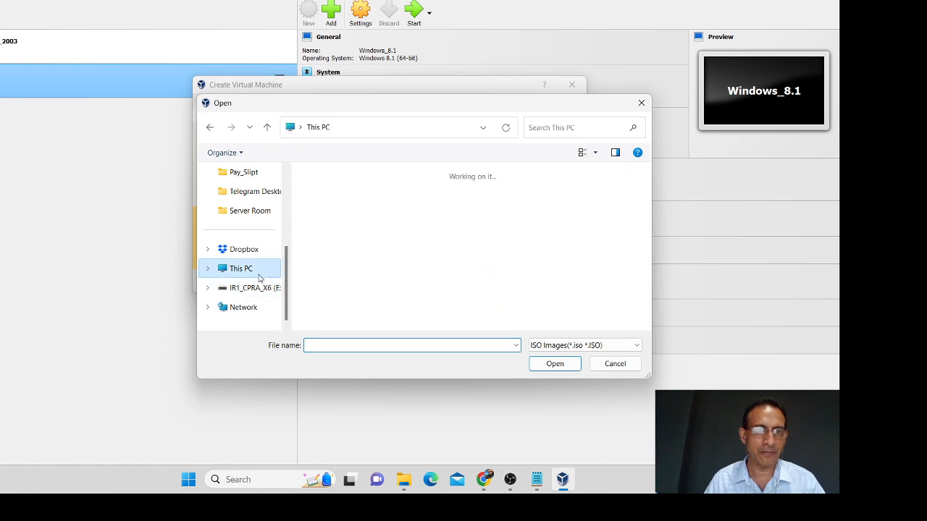
left_click(368, 232)
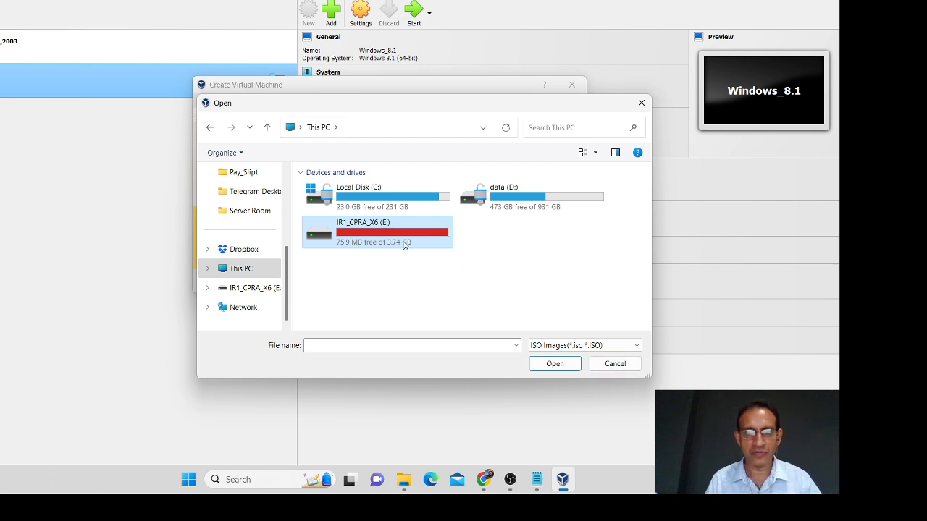
left_click(555, 364)
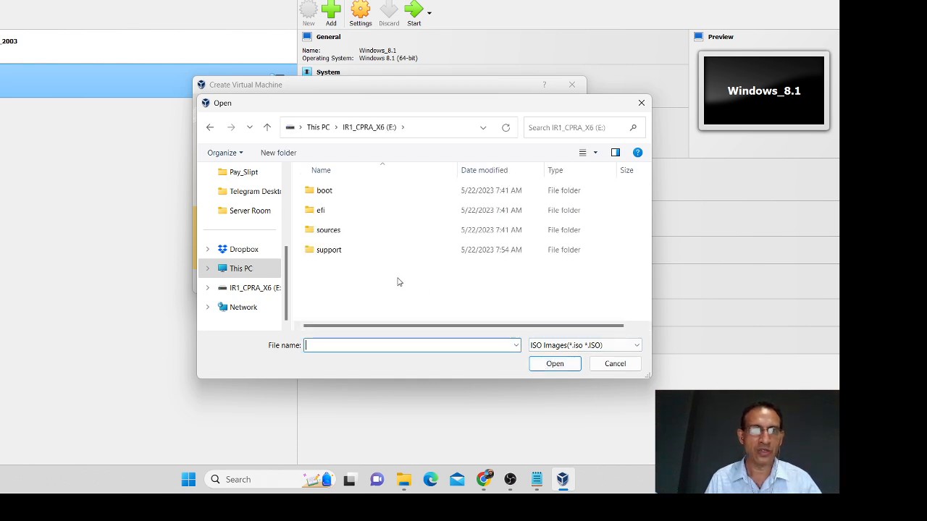
double_click(348, 191)
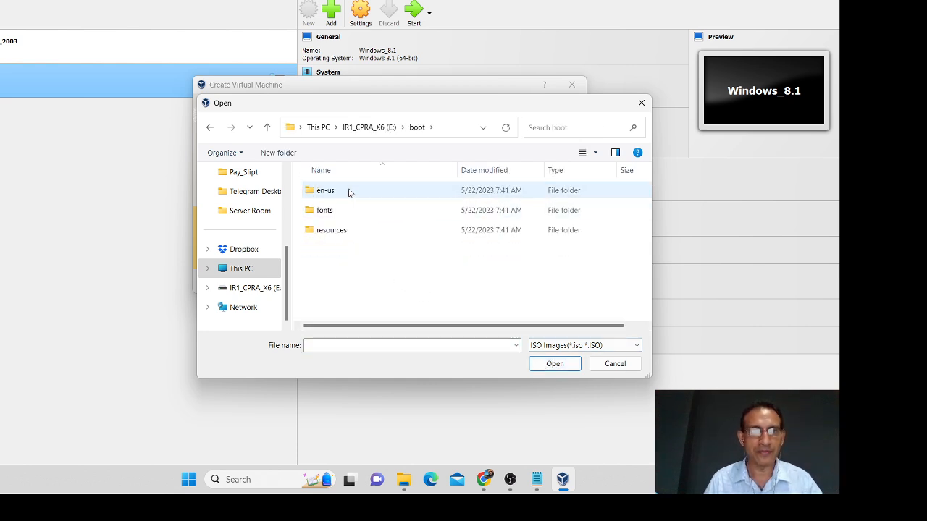
left_click(267, 127)
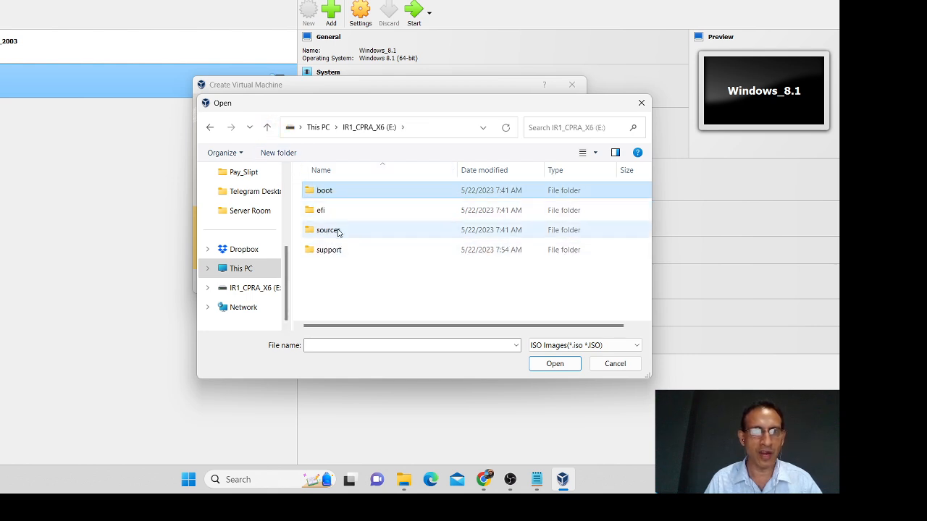
double_click(338, 232)
scroll(366, 275, "down", 1)
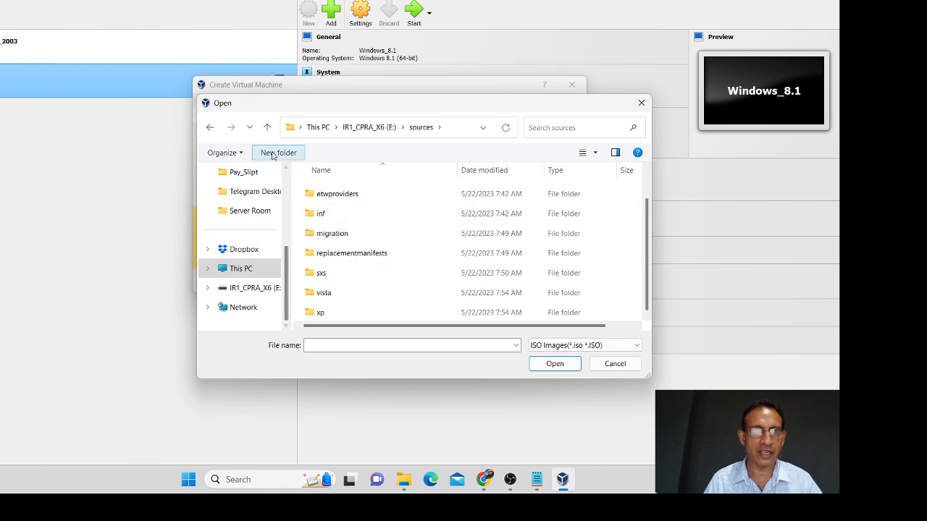
left_click(268, 127)
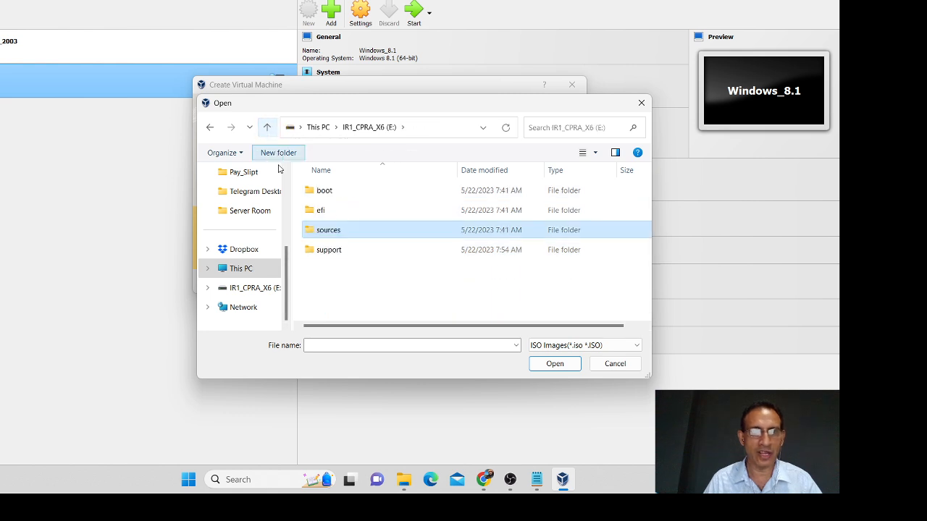
double_click(335, 251)
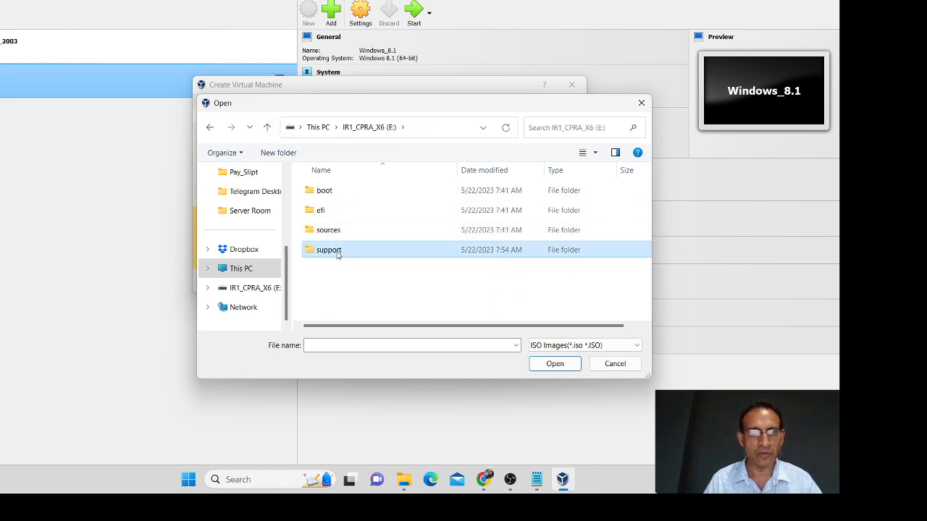
left_click(268, 127)
left_click(268, 127)
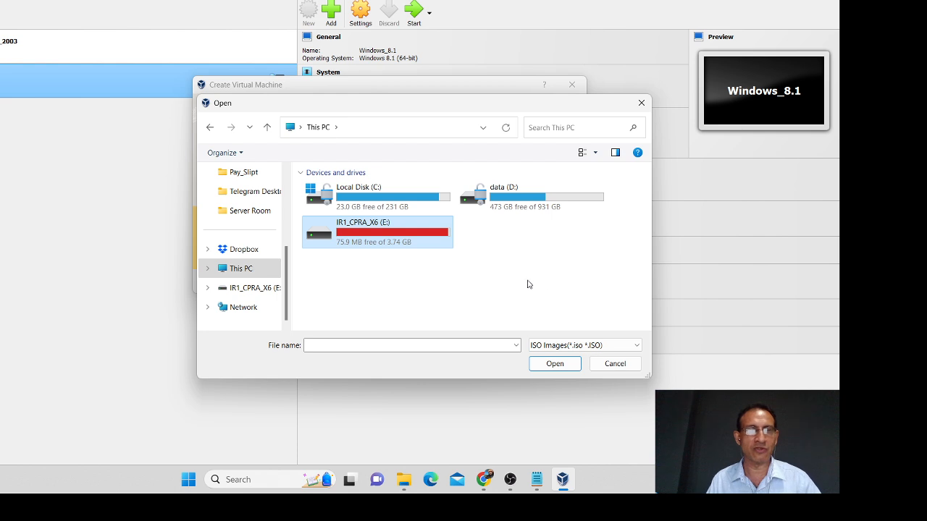
left_click(615, 363)
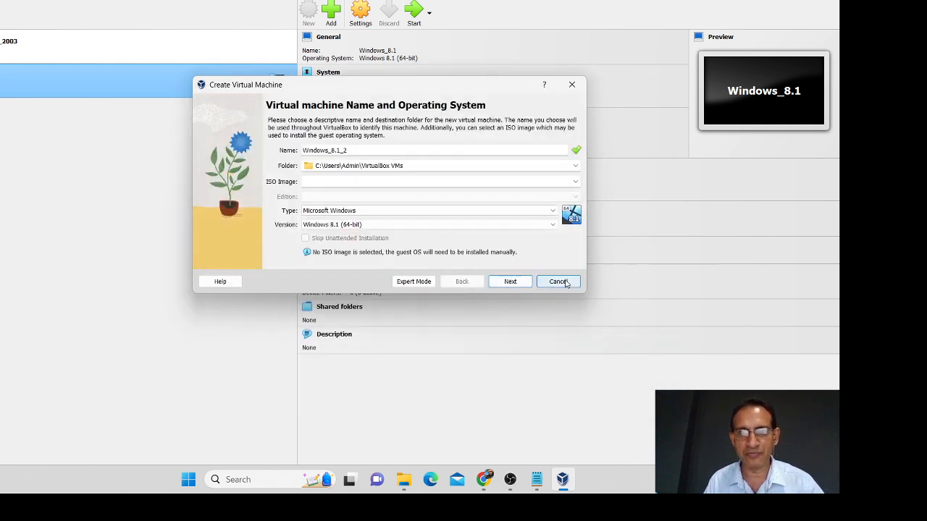
Step: Cancel the Create Virtual Machine wizard, then minimize and restore the VirtualBox window
left_click(559, 281)
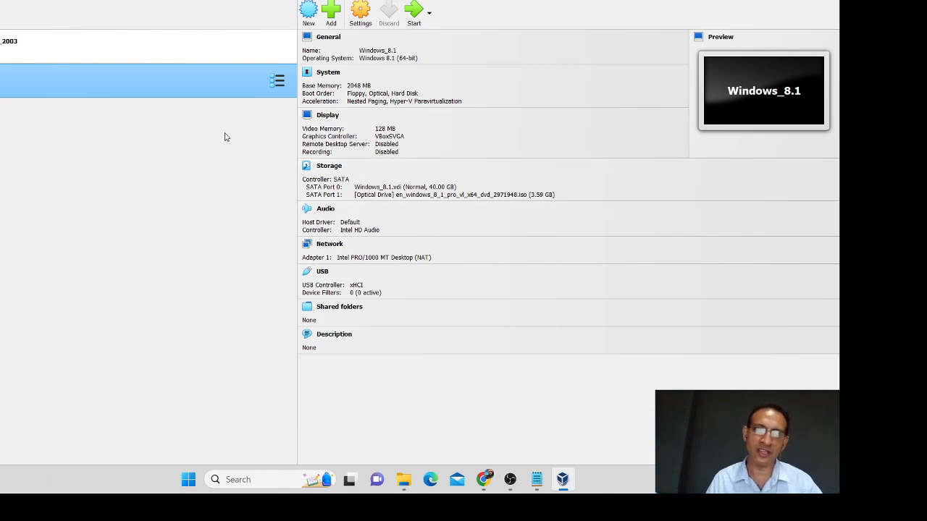
left_click(562, 484)
left_click(562, 484)
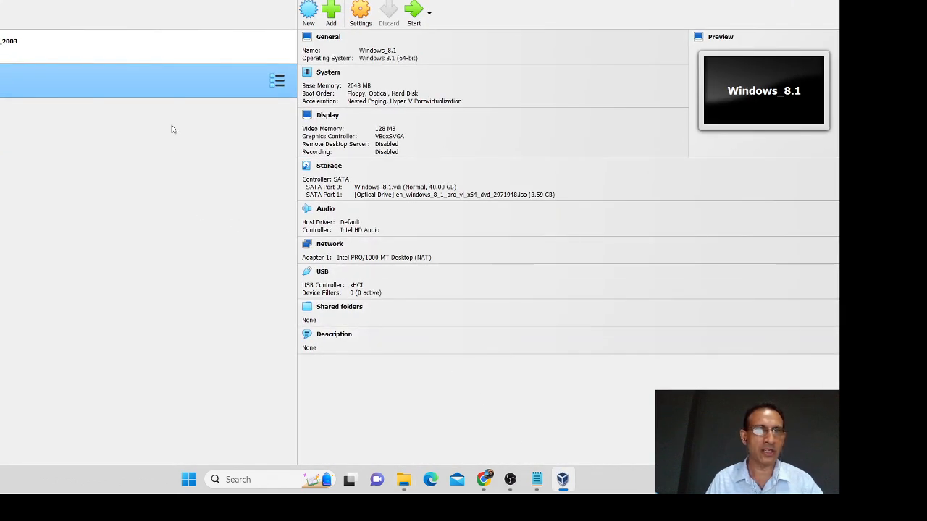